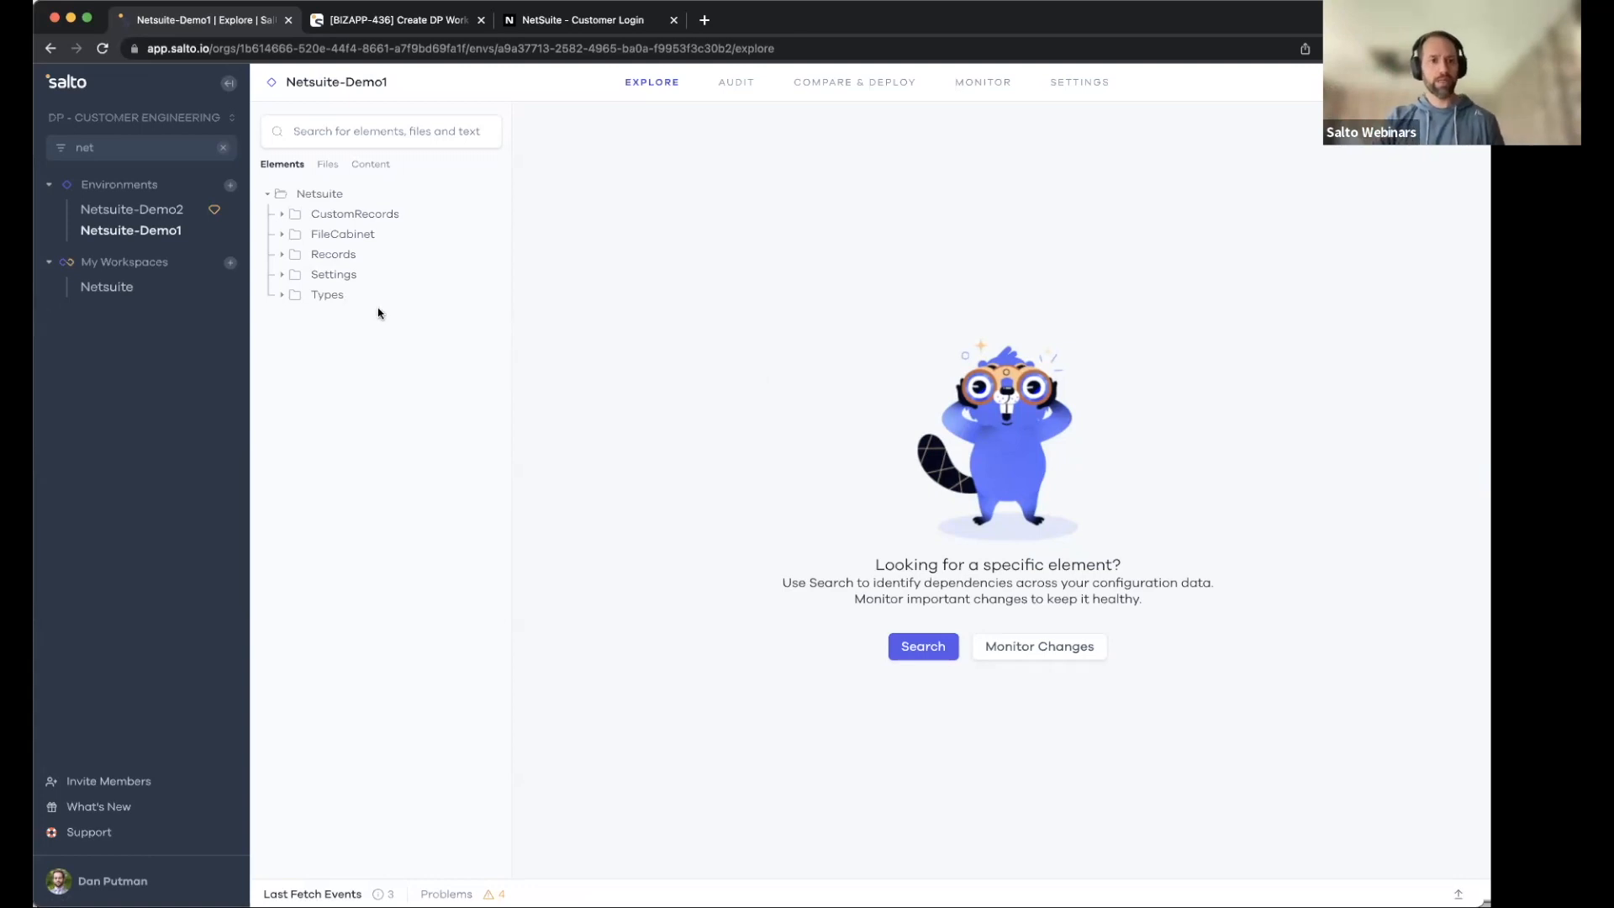
Expand the Records folder in the Netsuite element tree and list the elements in its workflow folder.
click(277, 255)
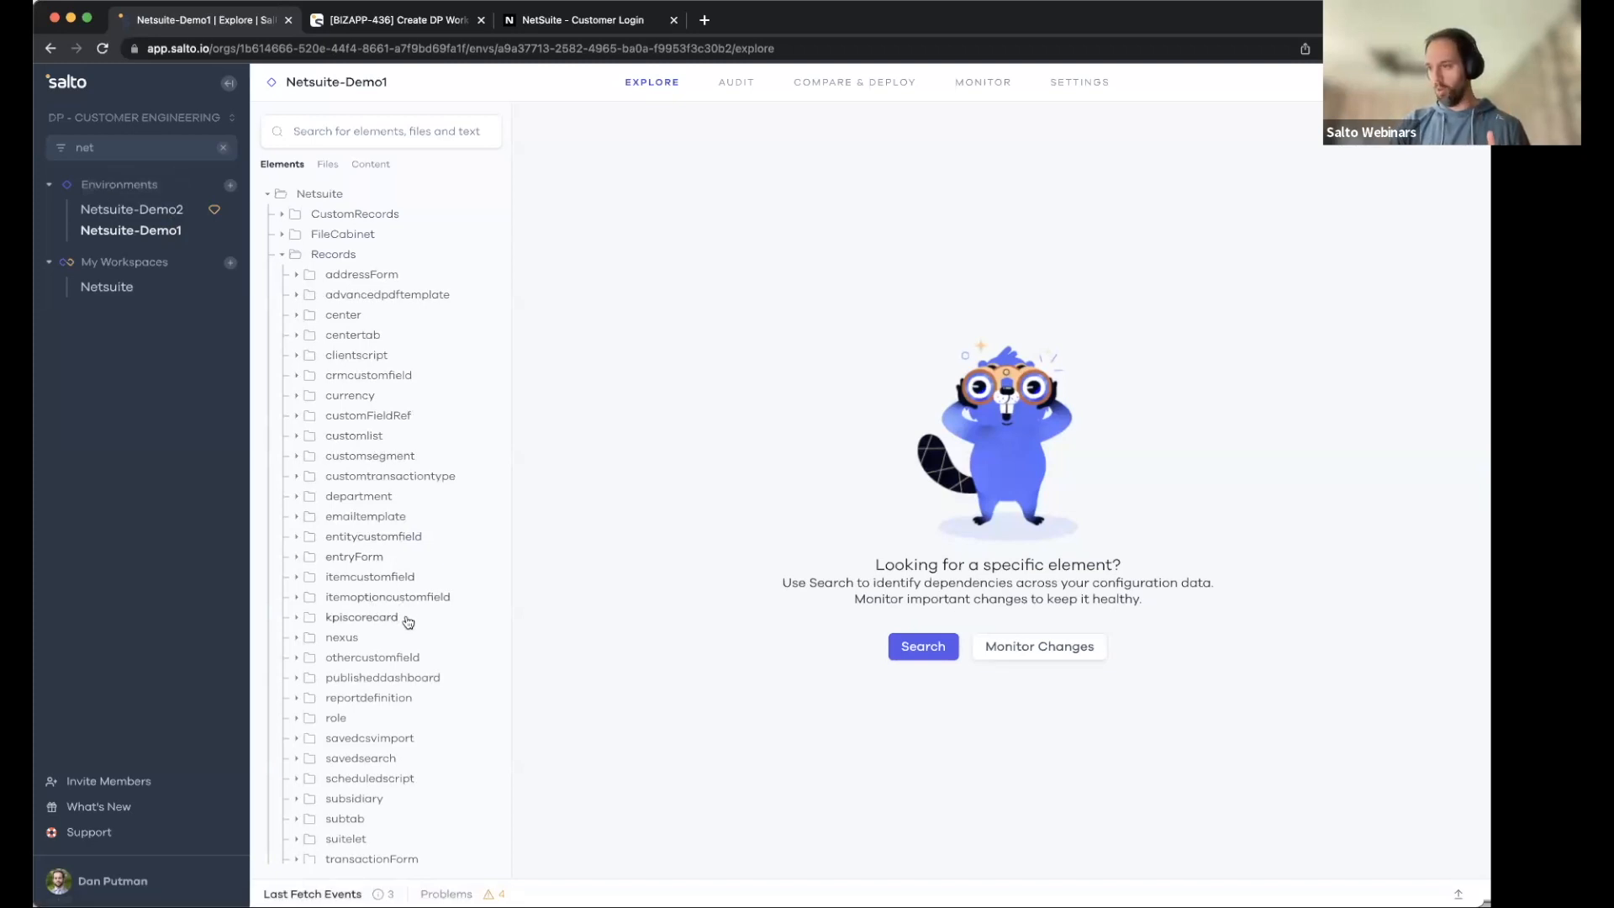
scroll(399, 387, down, 2)
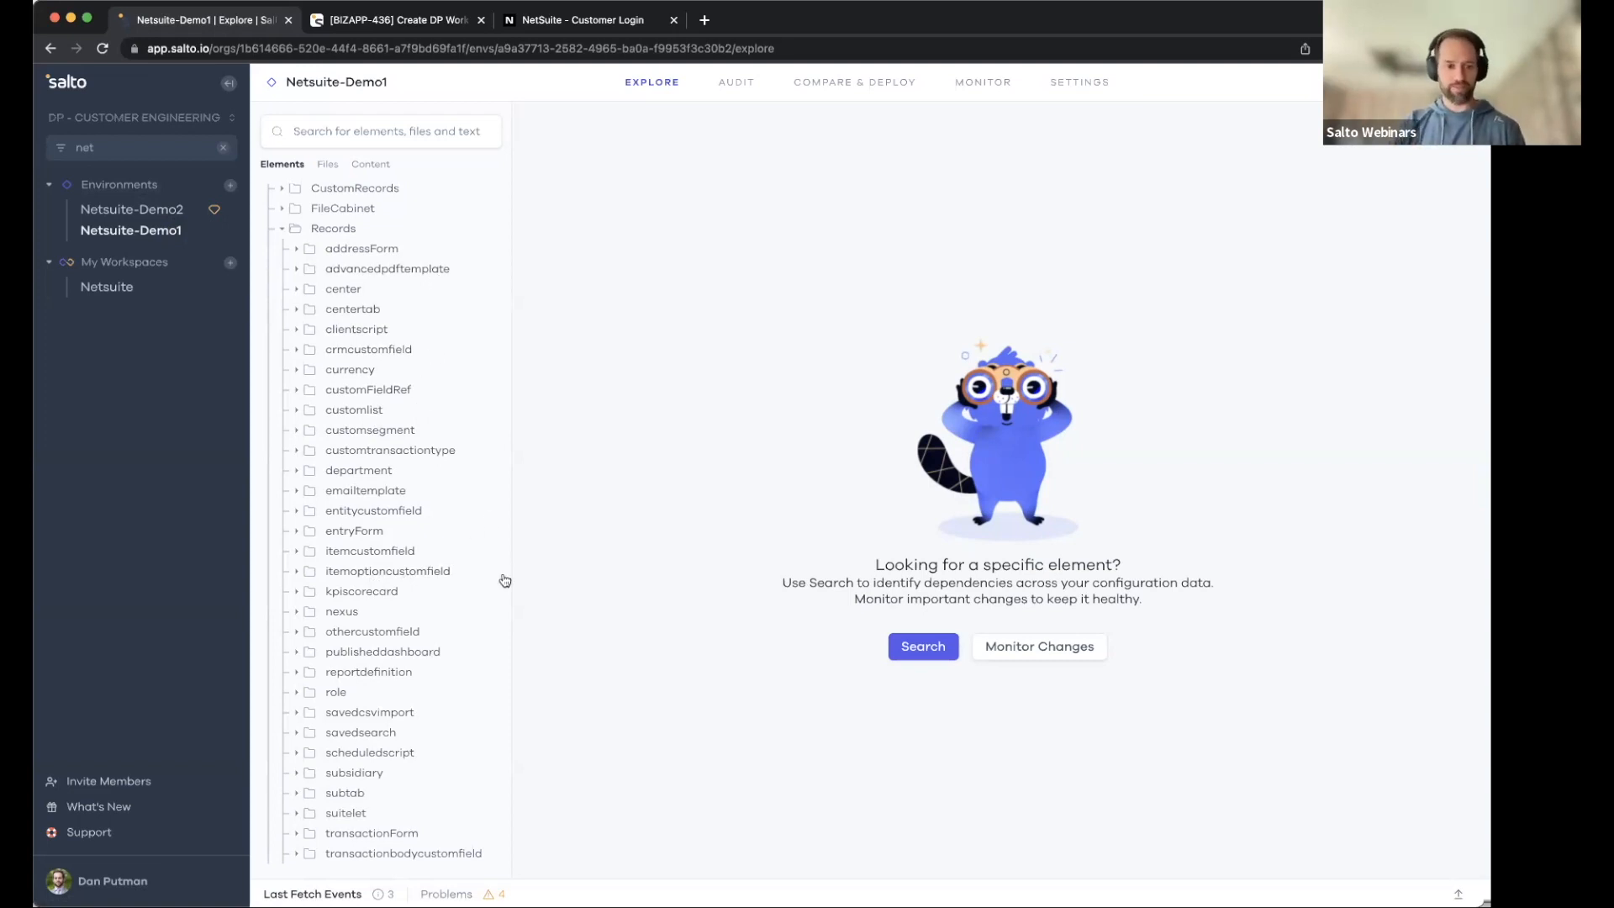
scroll(406, 754, down, 4)
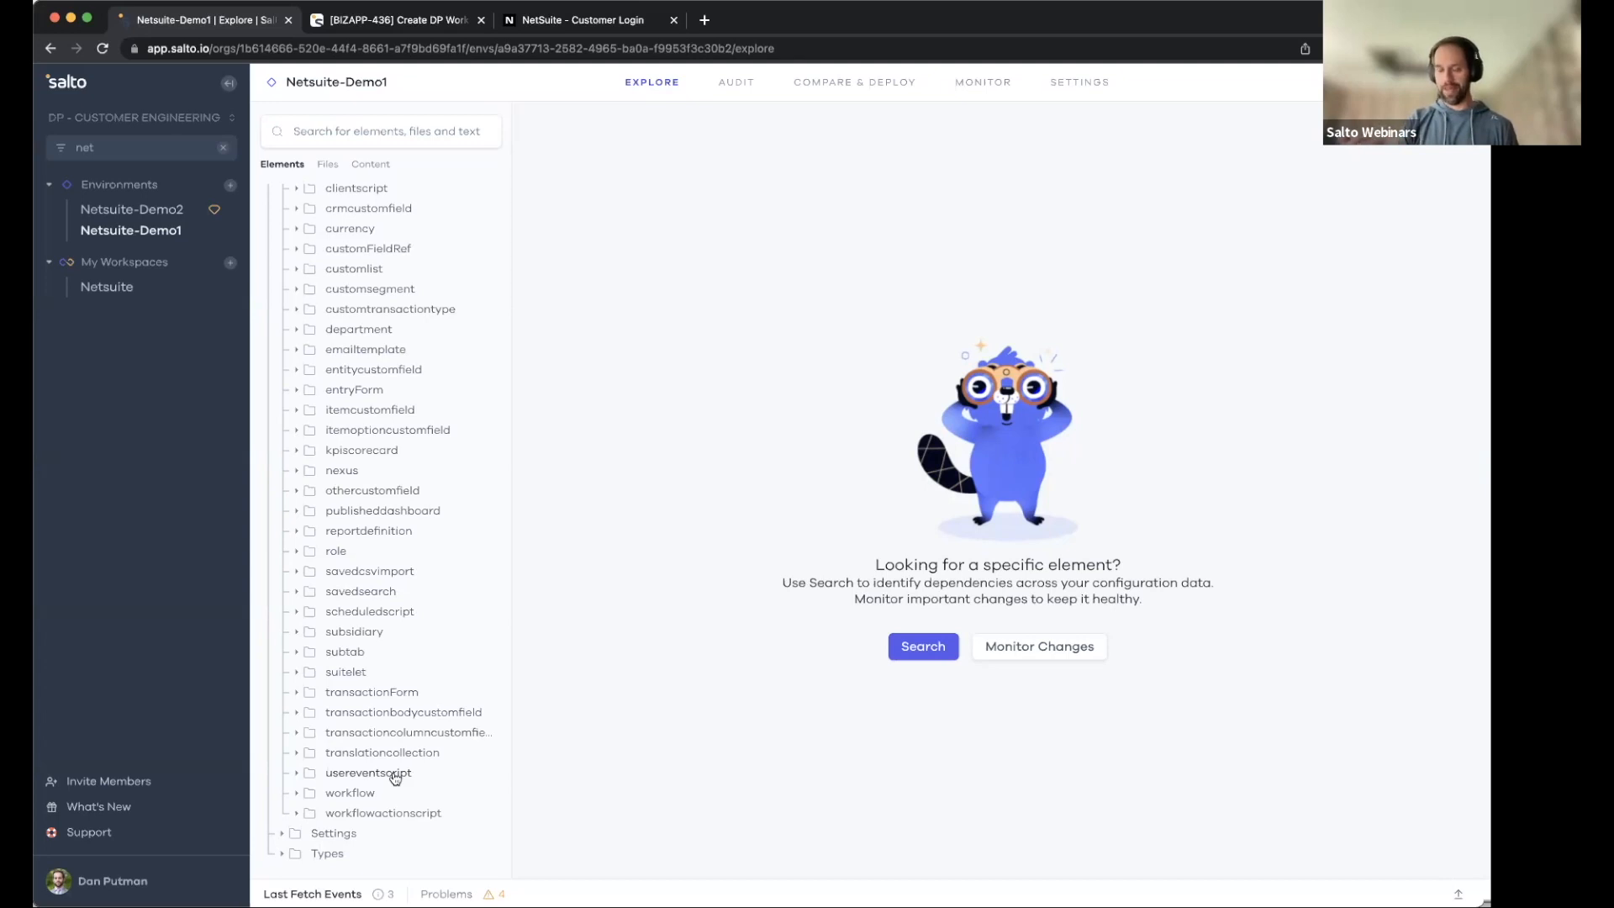
click(329, 792)
scroll(408, 782, down, 5)
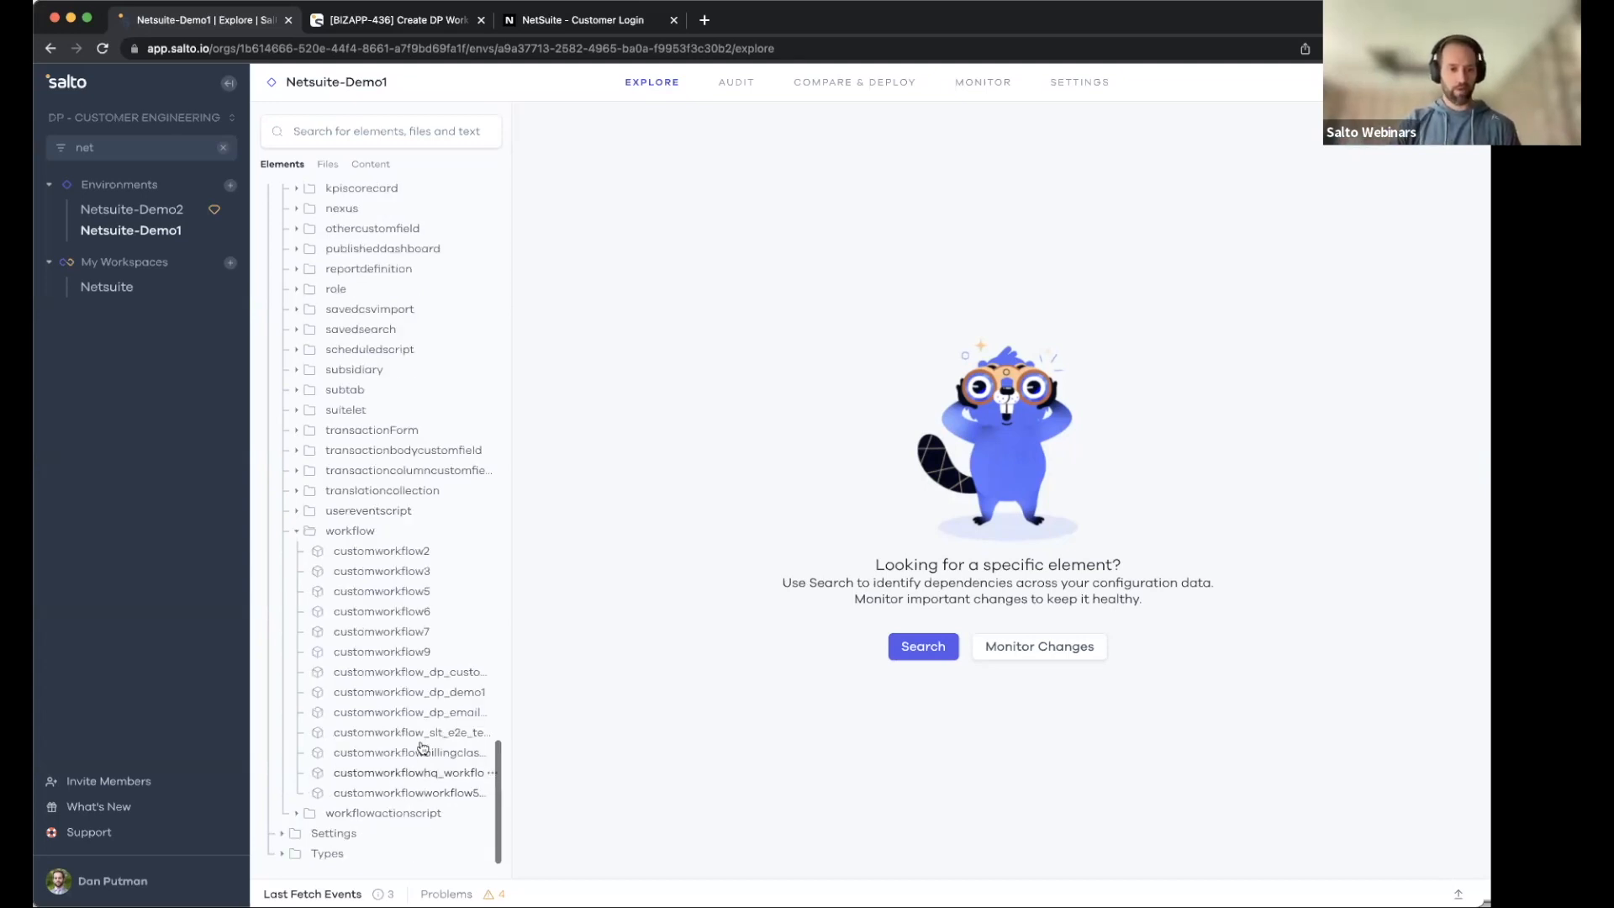
Search the environment's elements for "_dp_" and open the workflow customworkflow_dp_demo1.
click(420, 141)
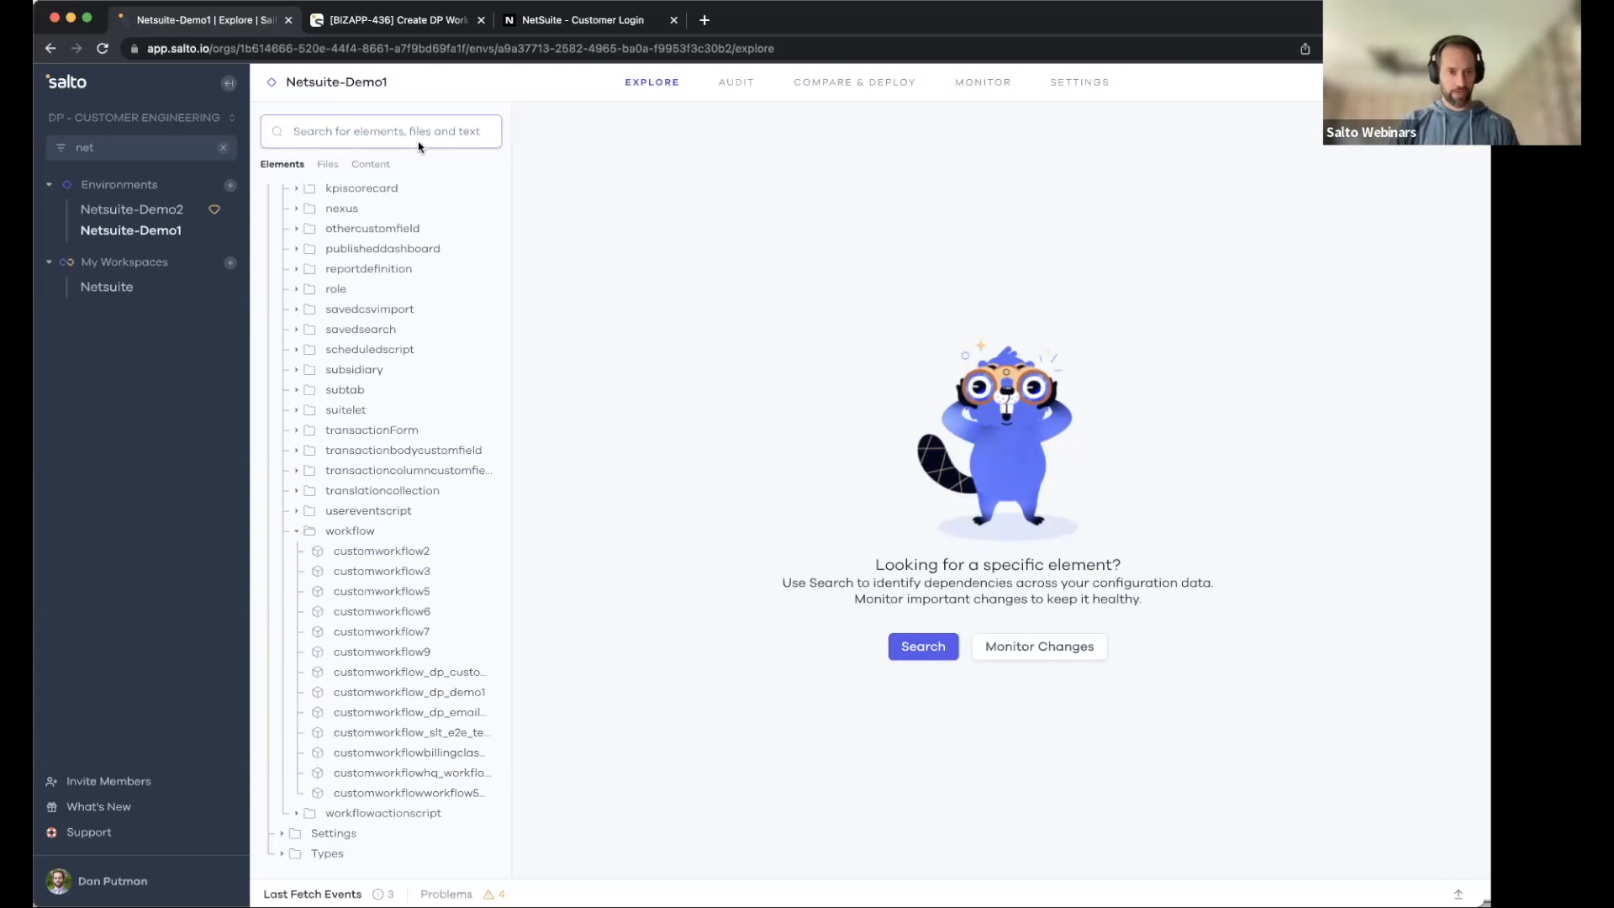
text(_dp)
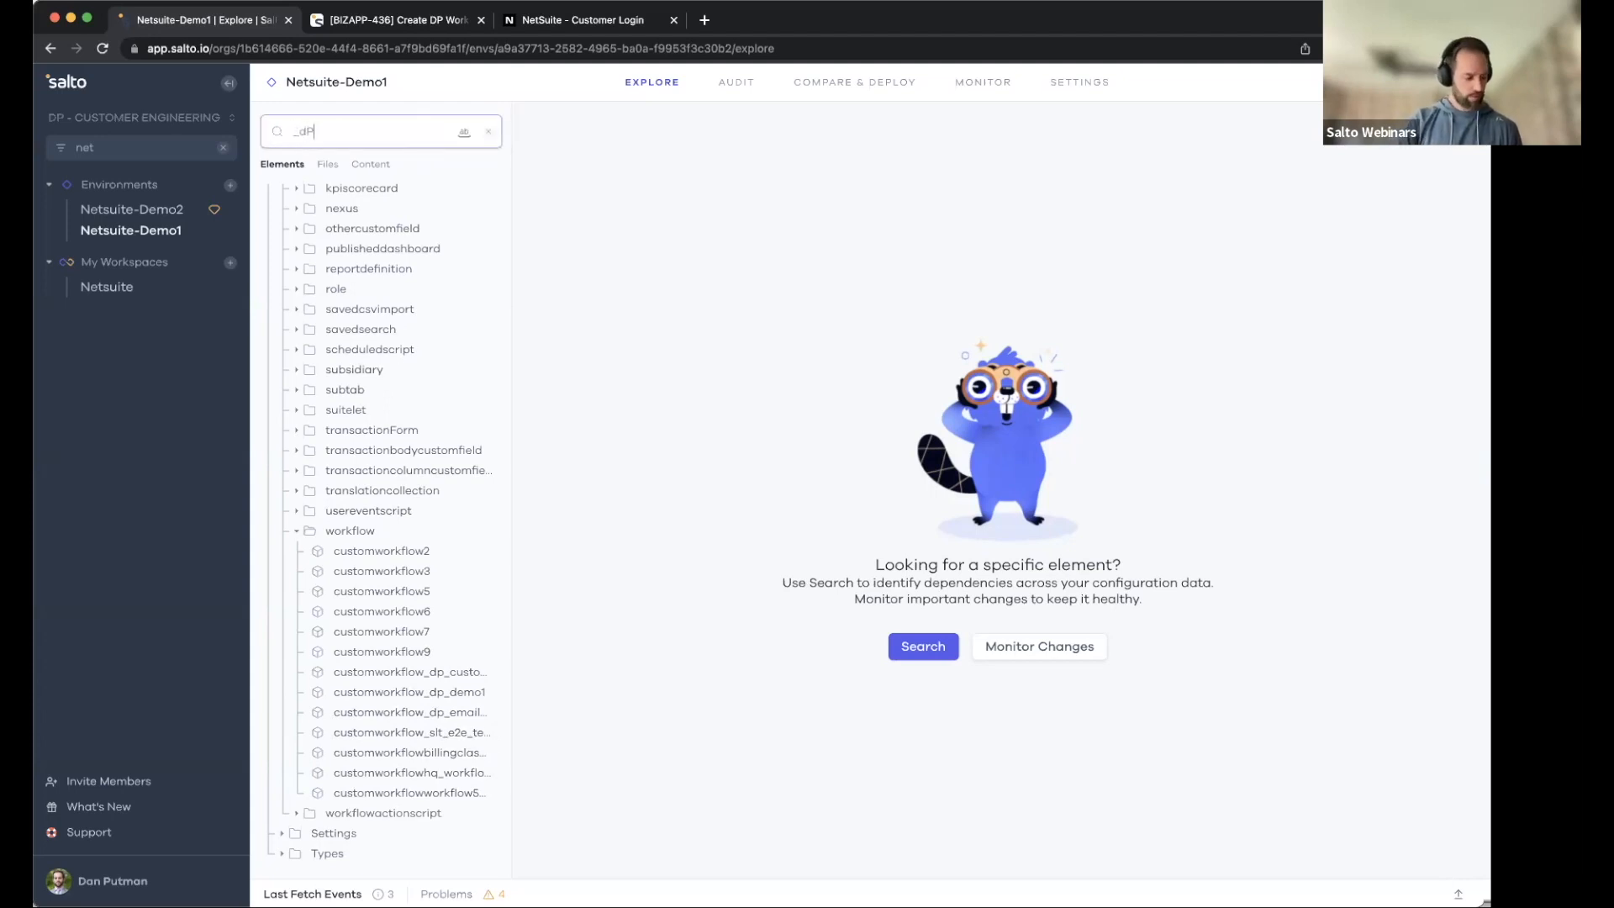
text(_)
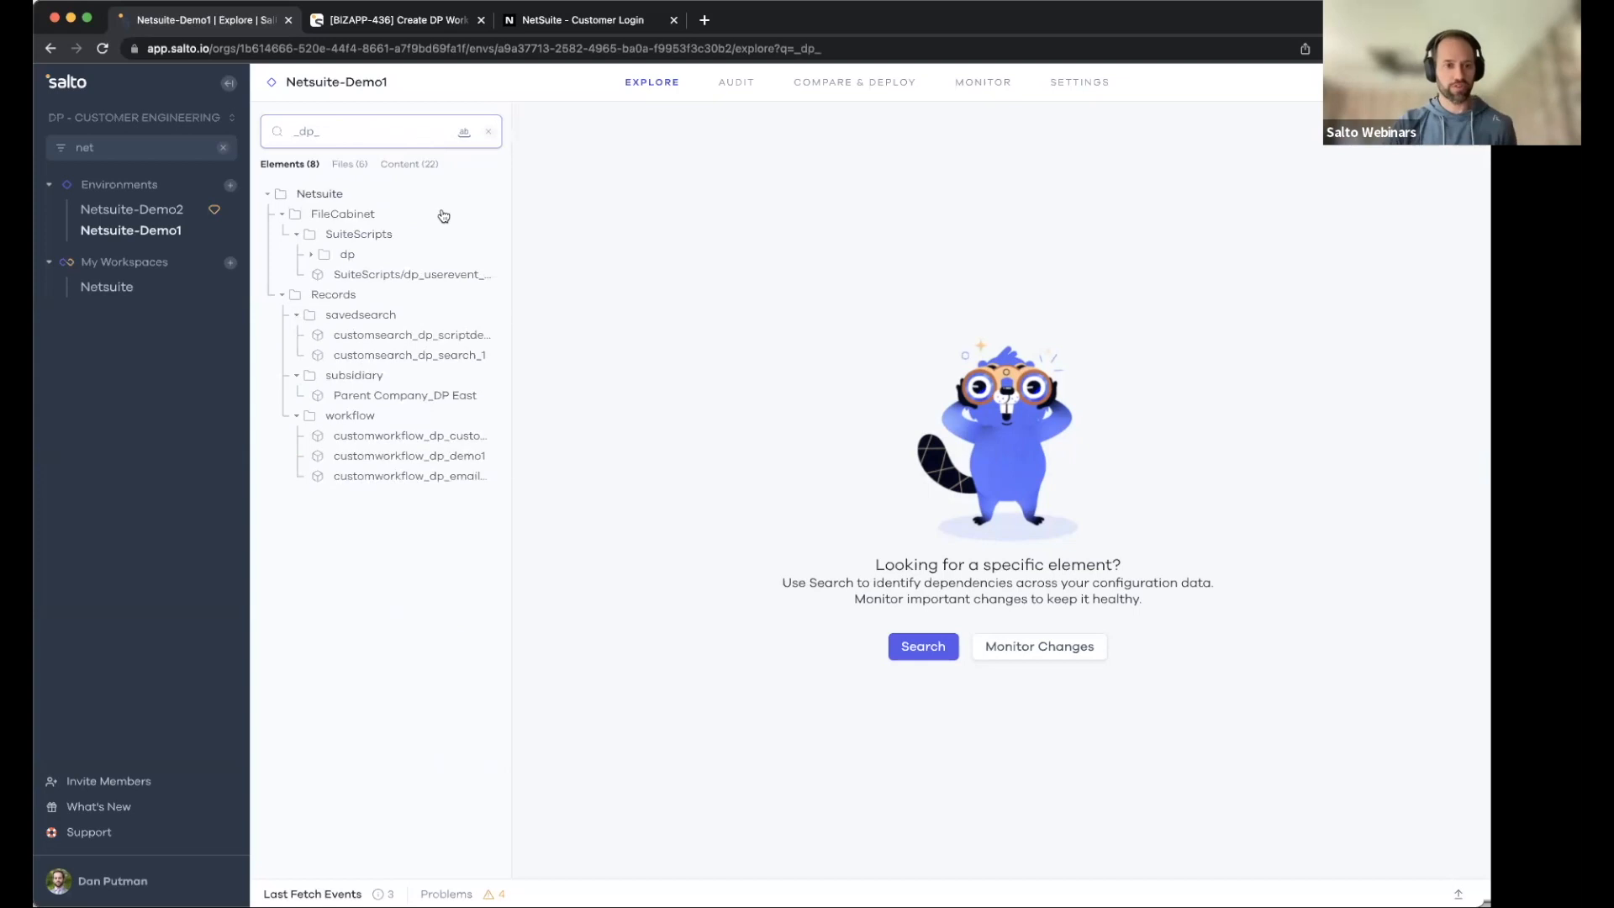
click(439, 455)
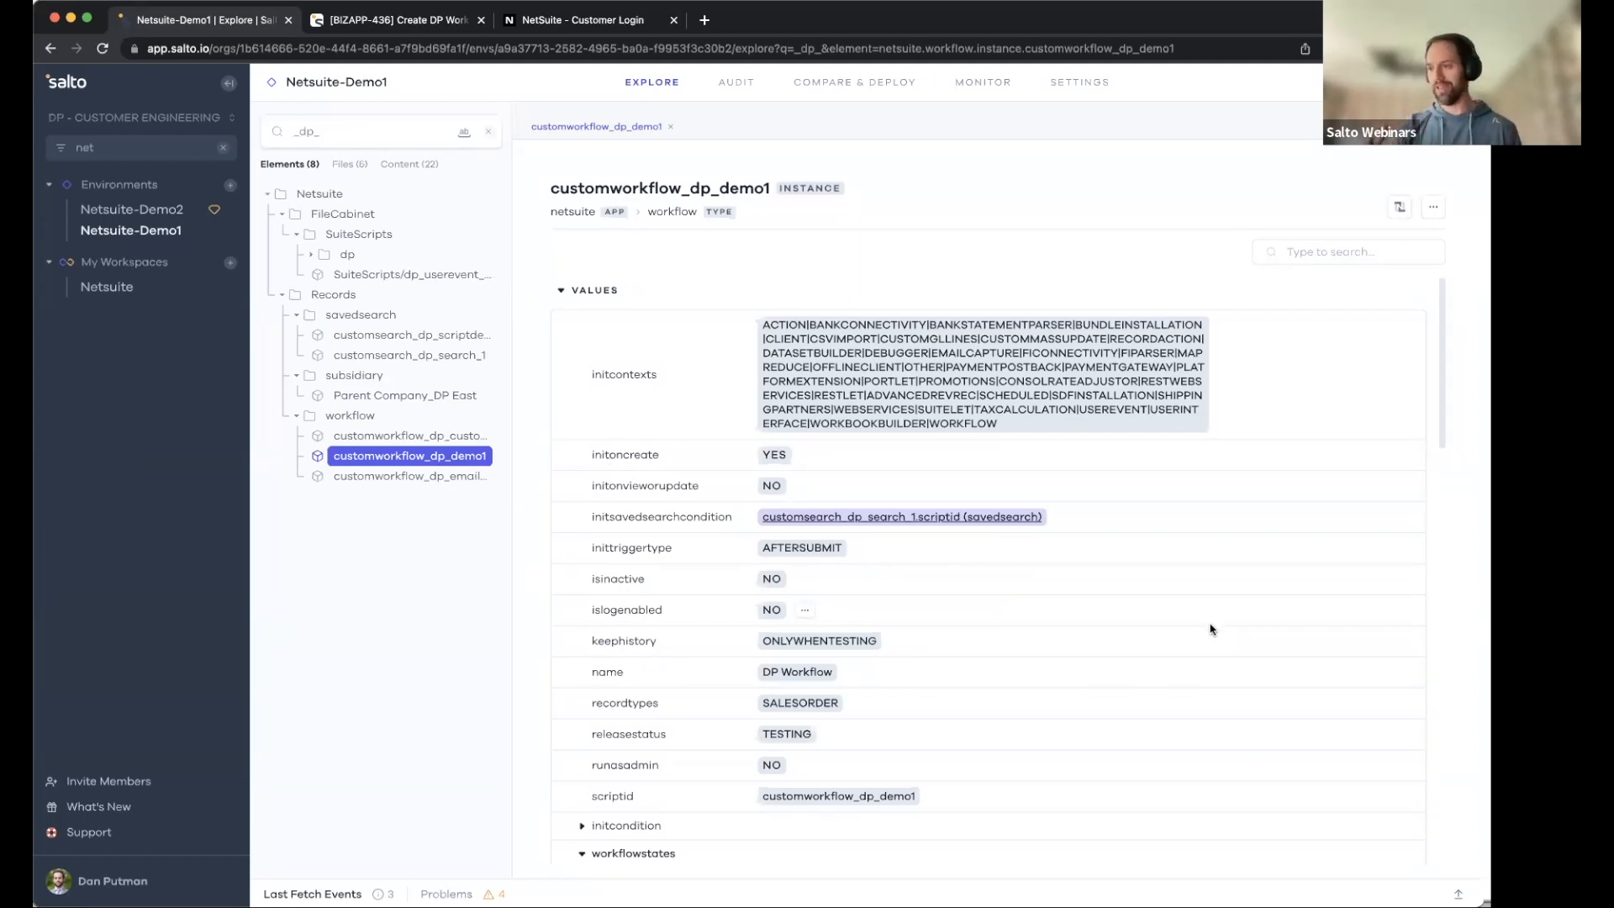
Examine the workflow's values, including its saved search condition, workflow states and the ONENTRY set-field-value actions.
scroll(1198, 638, down, 2)
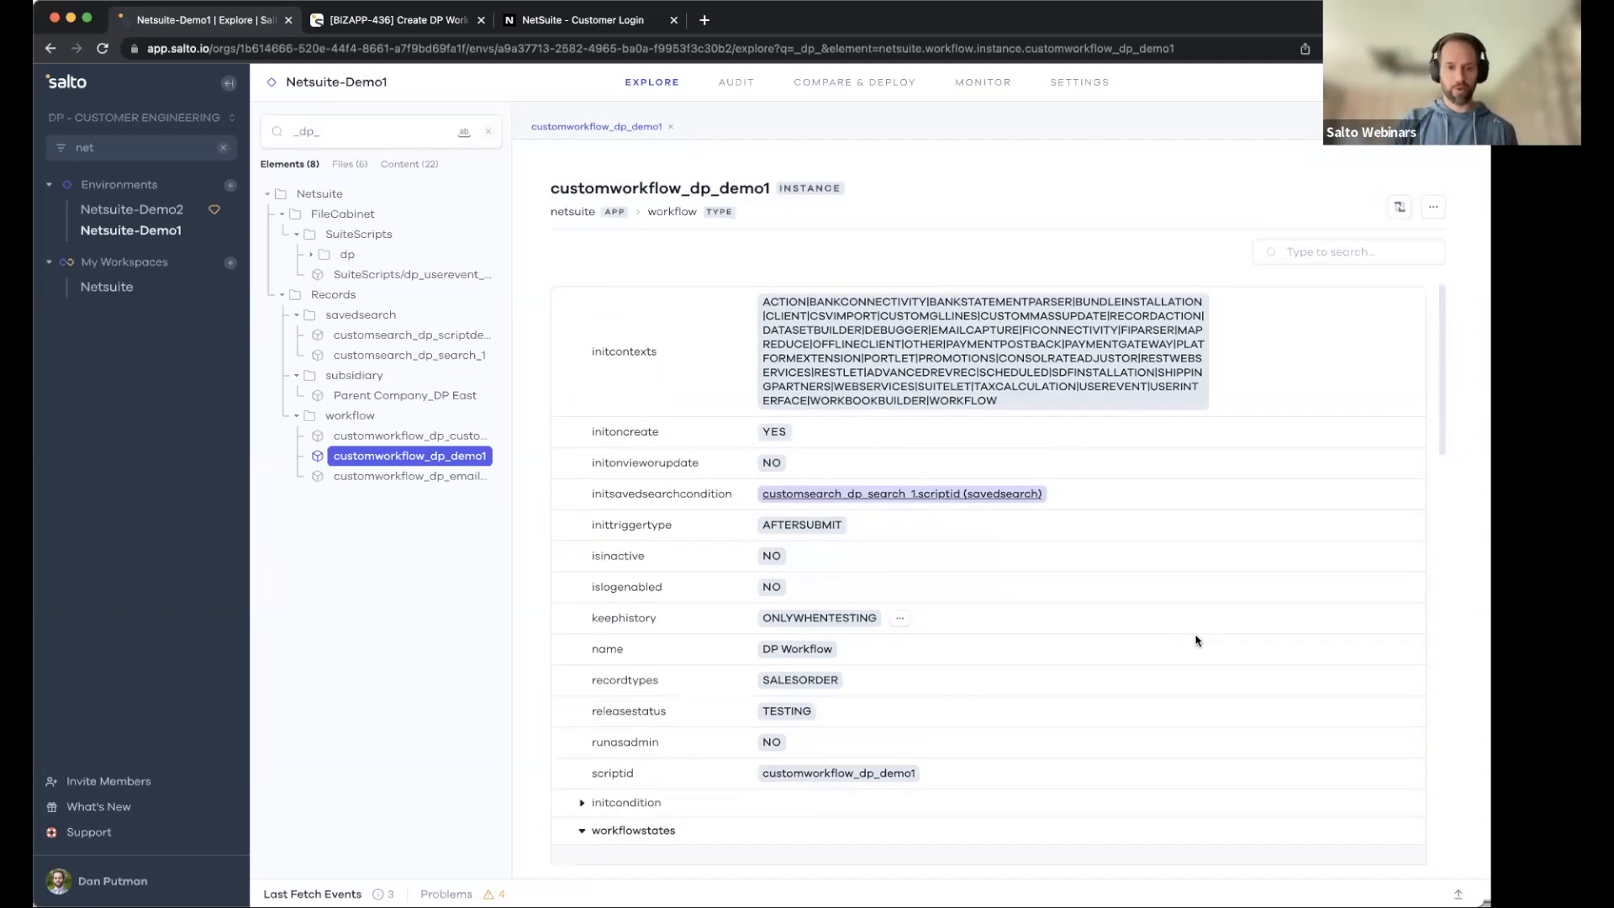
scroll(1197, 638, down, 5)
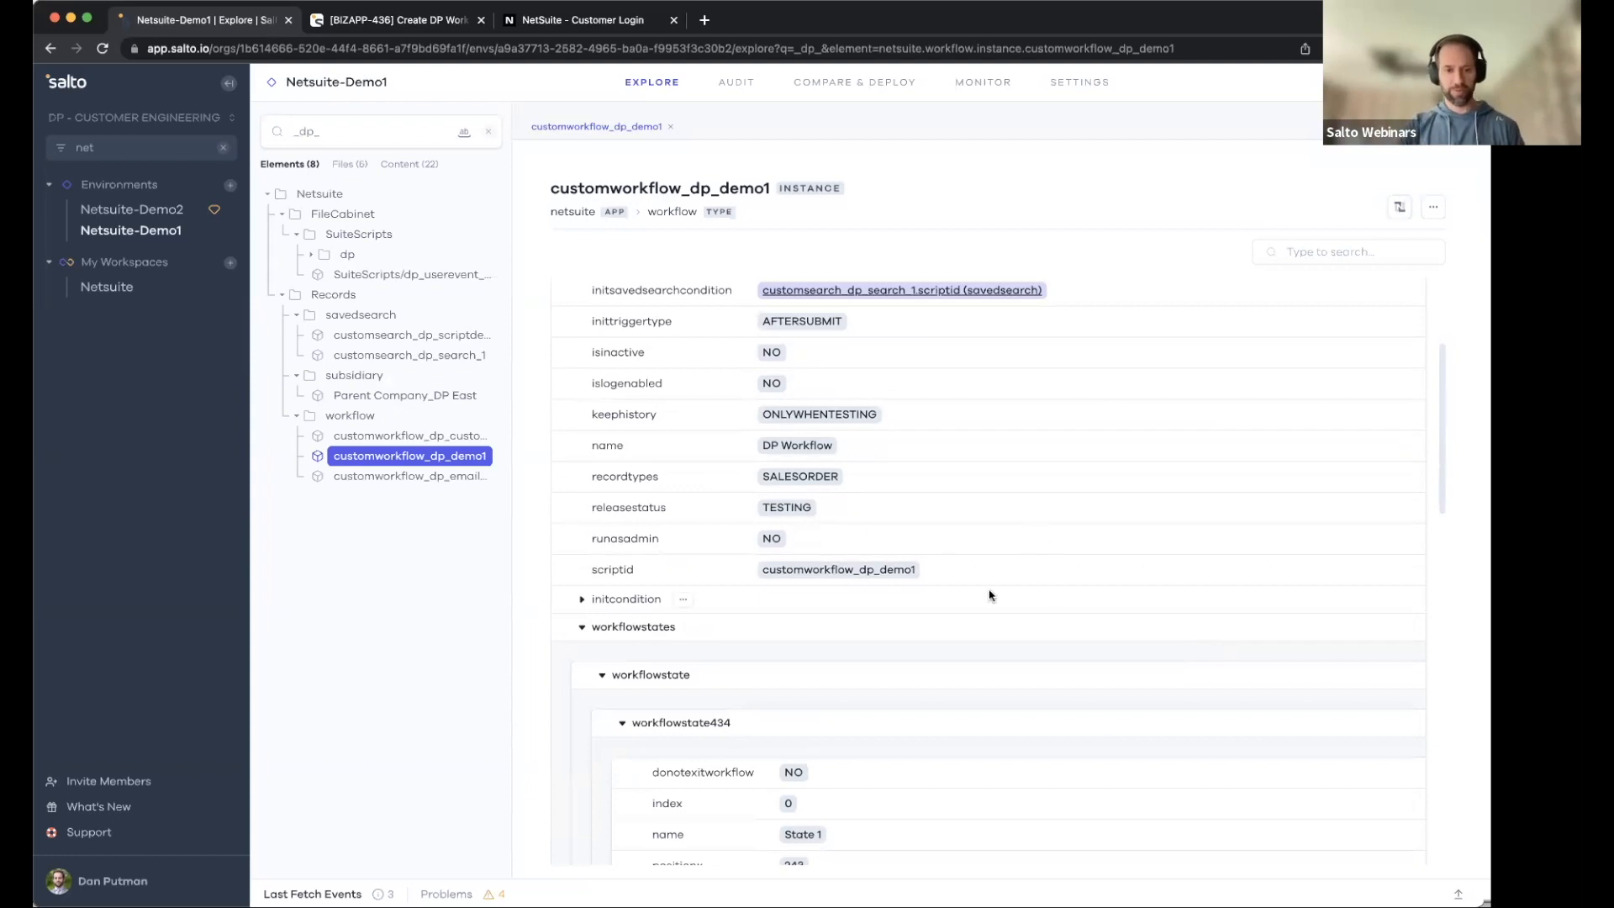
scroll(1013, 599, down, 2)
scroll(1015, 603, down, 4)
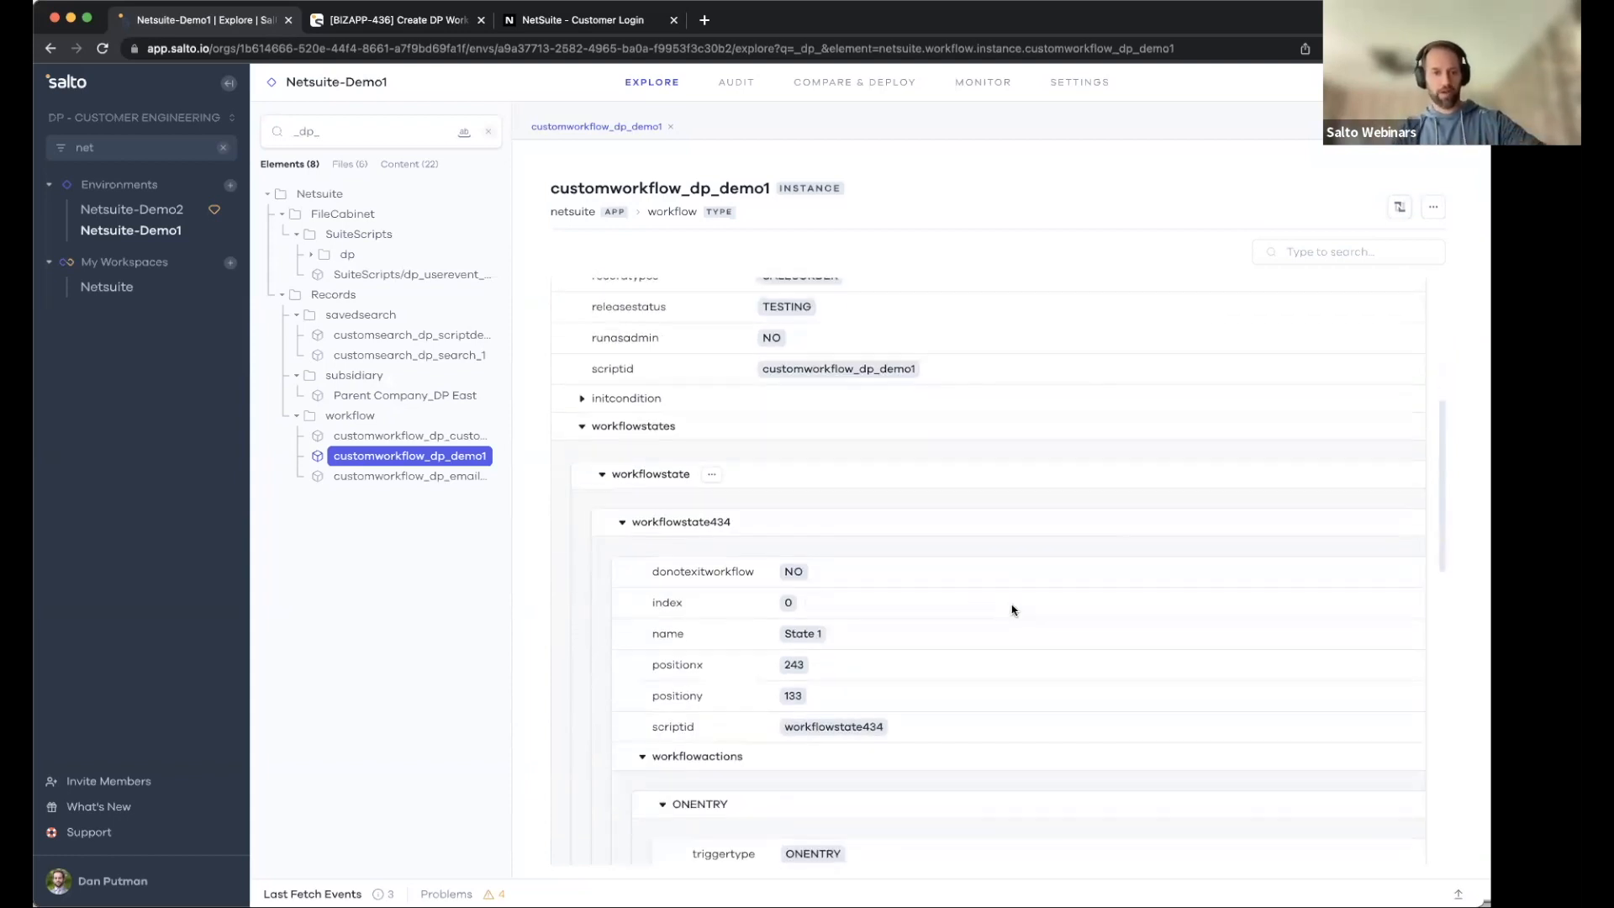
scroll(846, 546, down, 11)
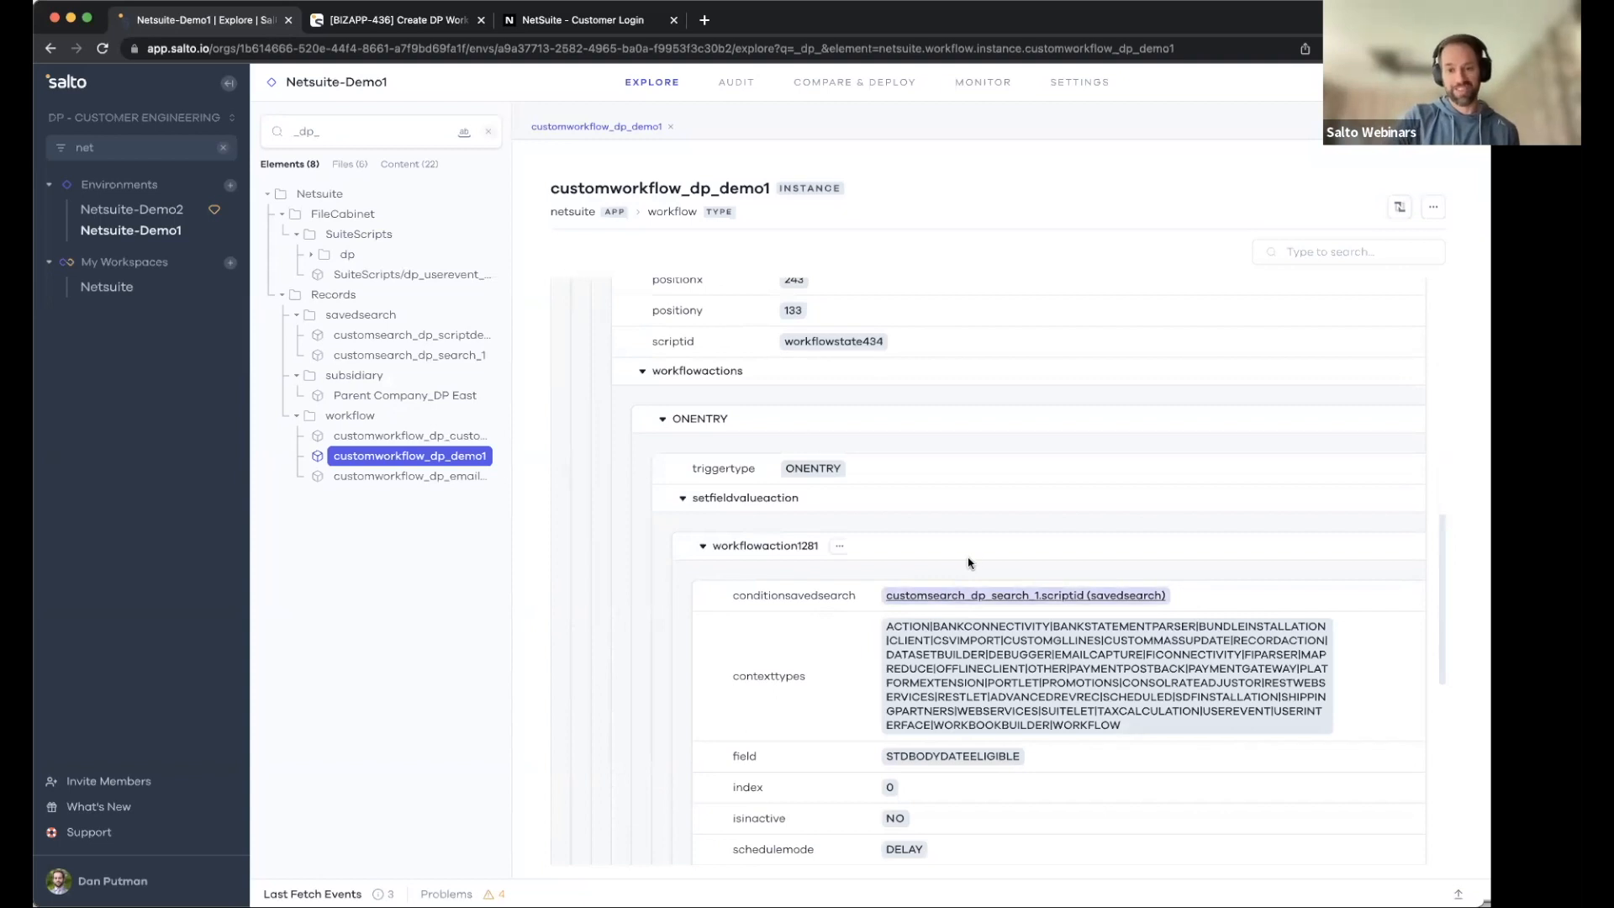
scroll(1005, 565, up, 13)
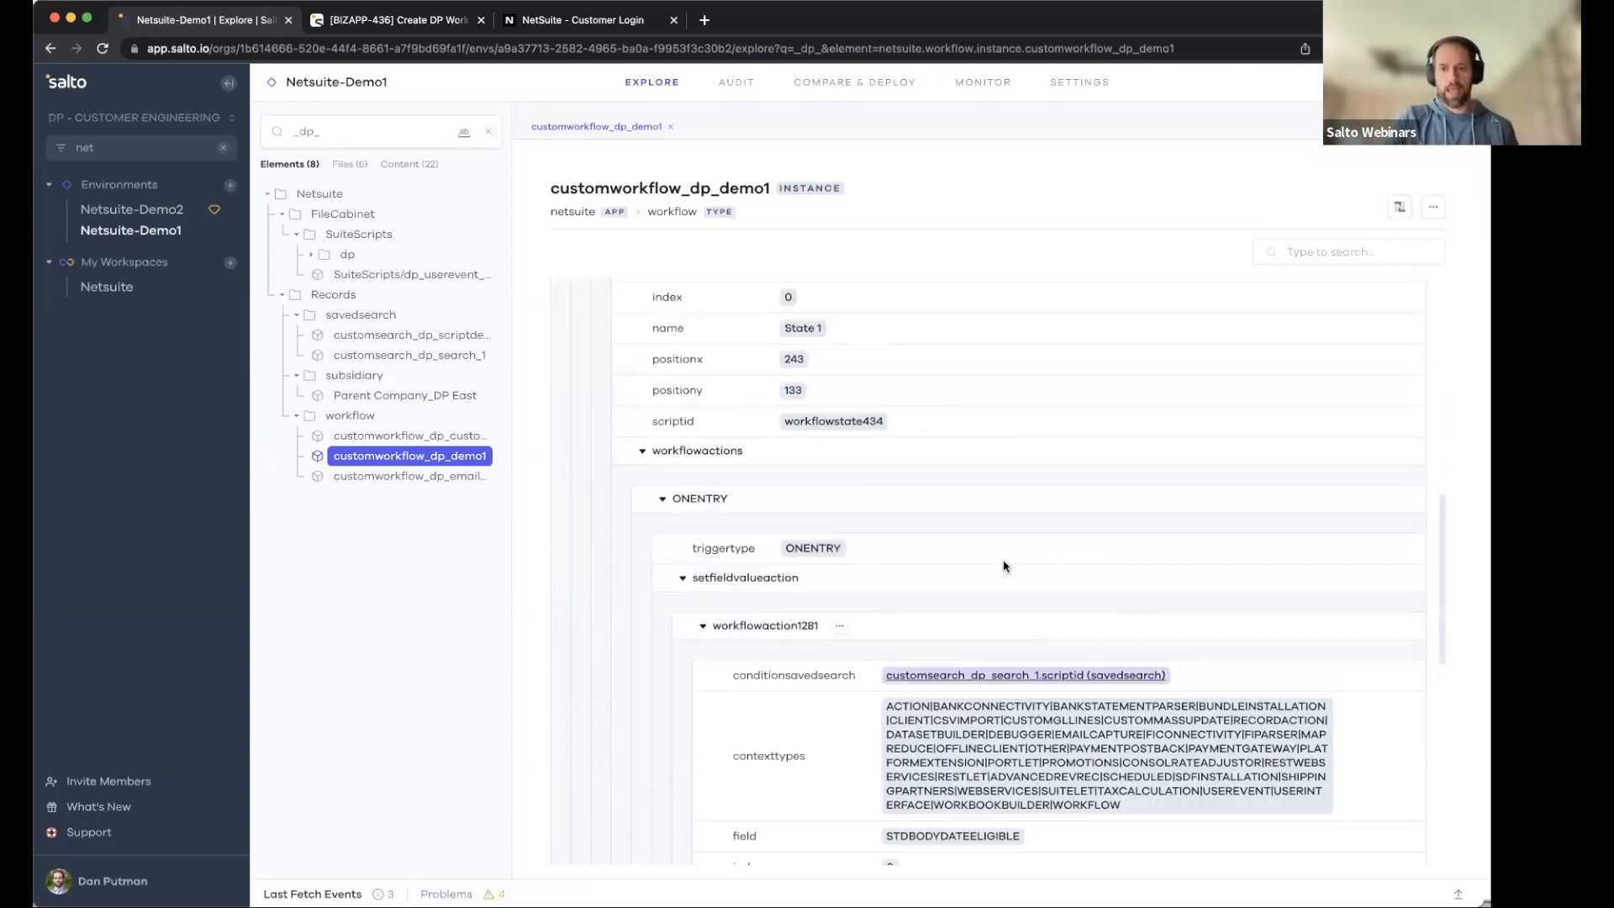
scroll(1005, 566, down, 1)
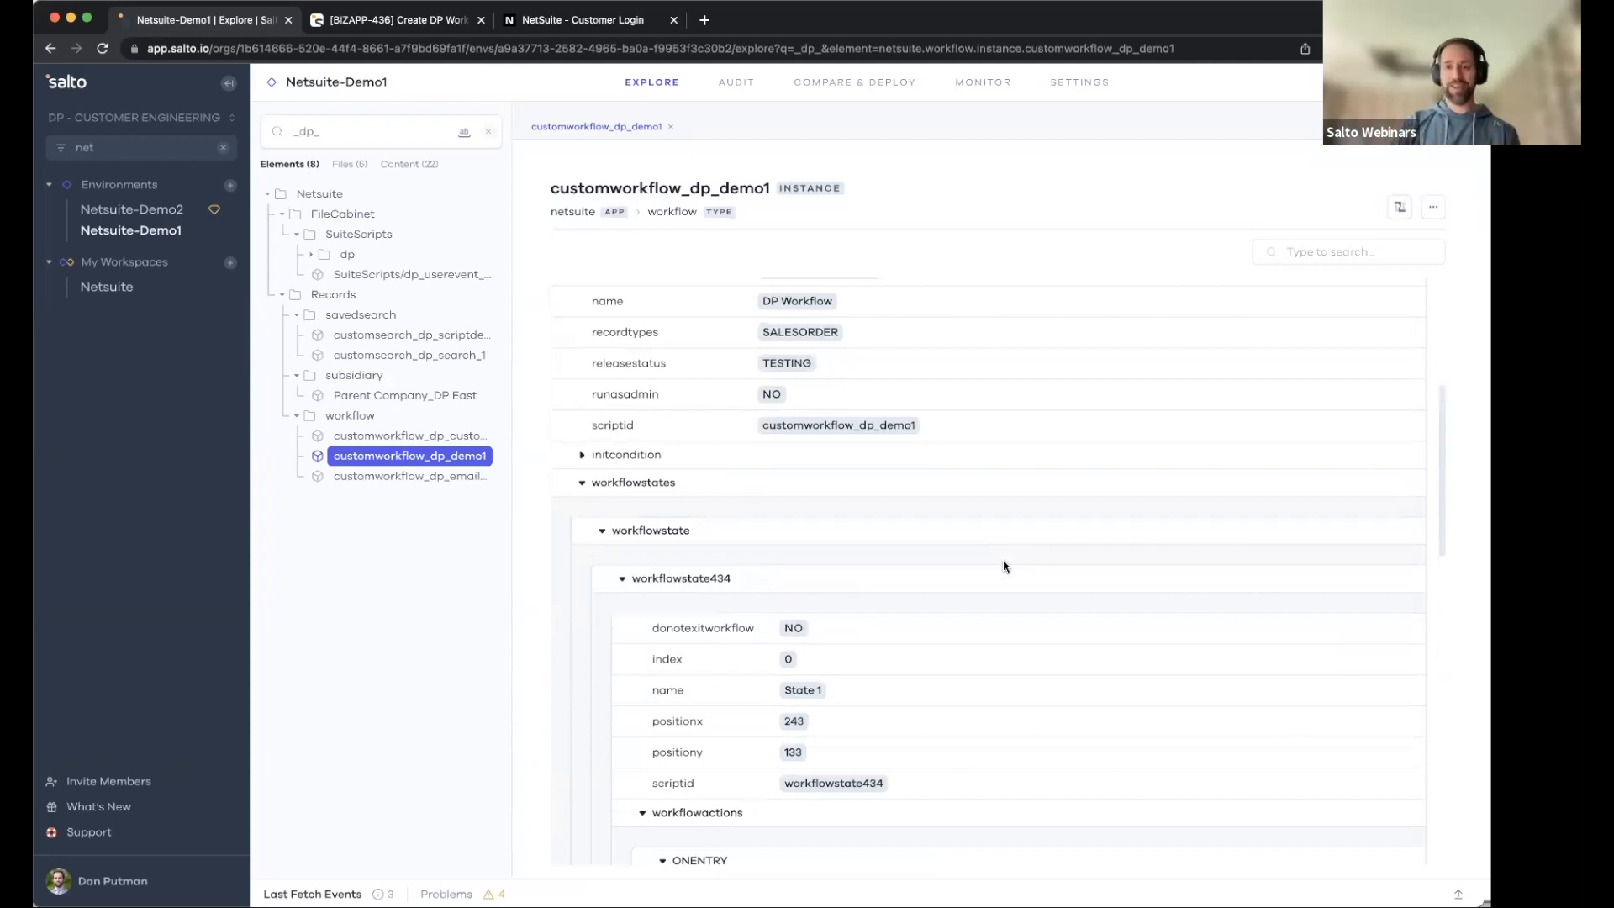
View the NaCl file of customworkflow_dp_demo1, then close it to return to the workflow's element page.
click(1433, 208)
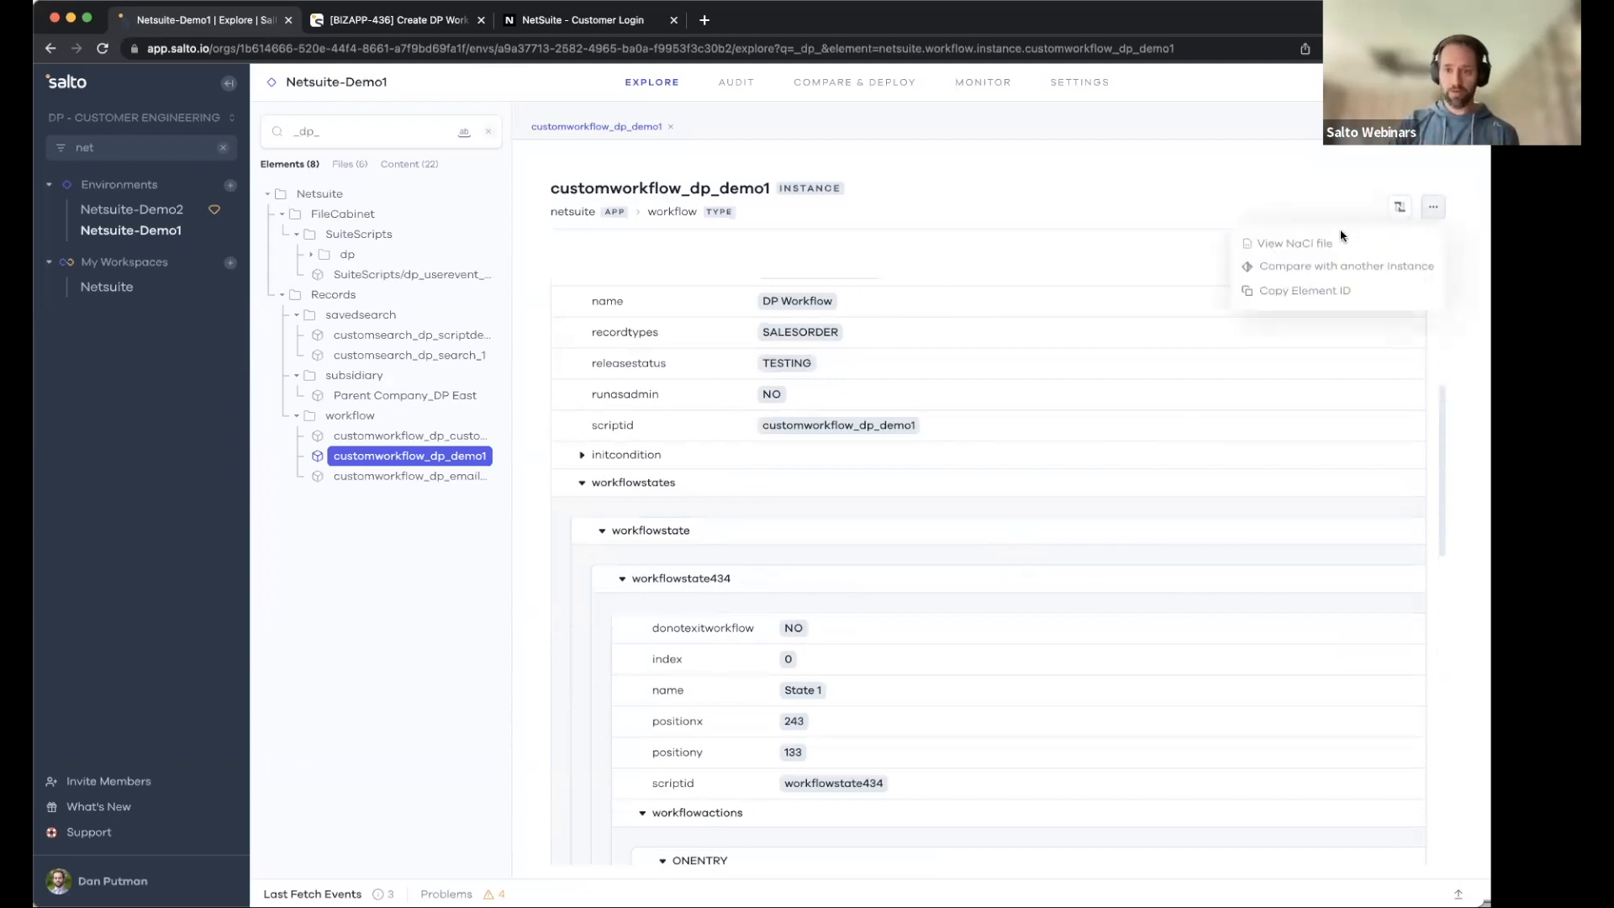
click(1324, 250)
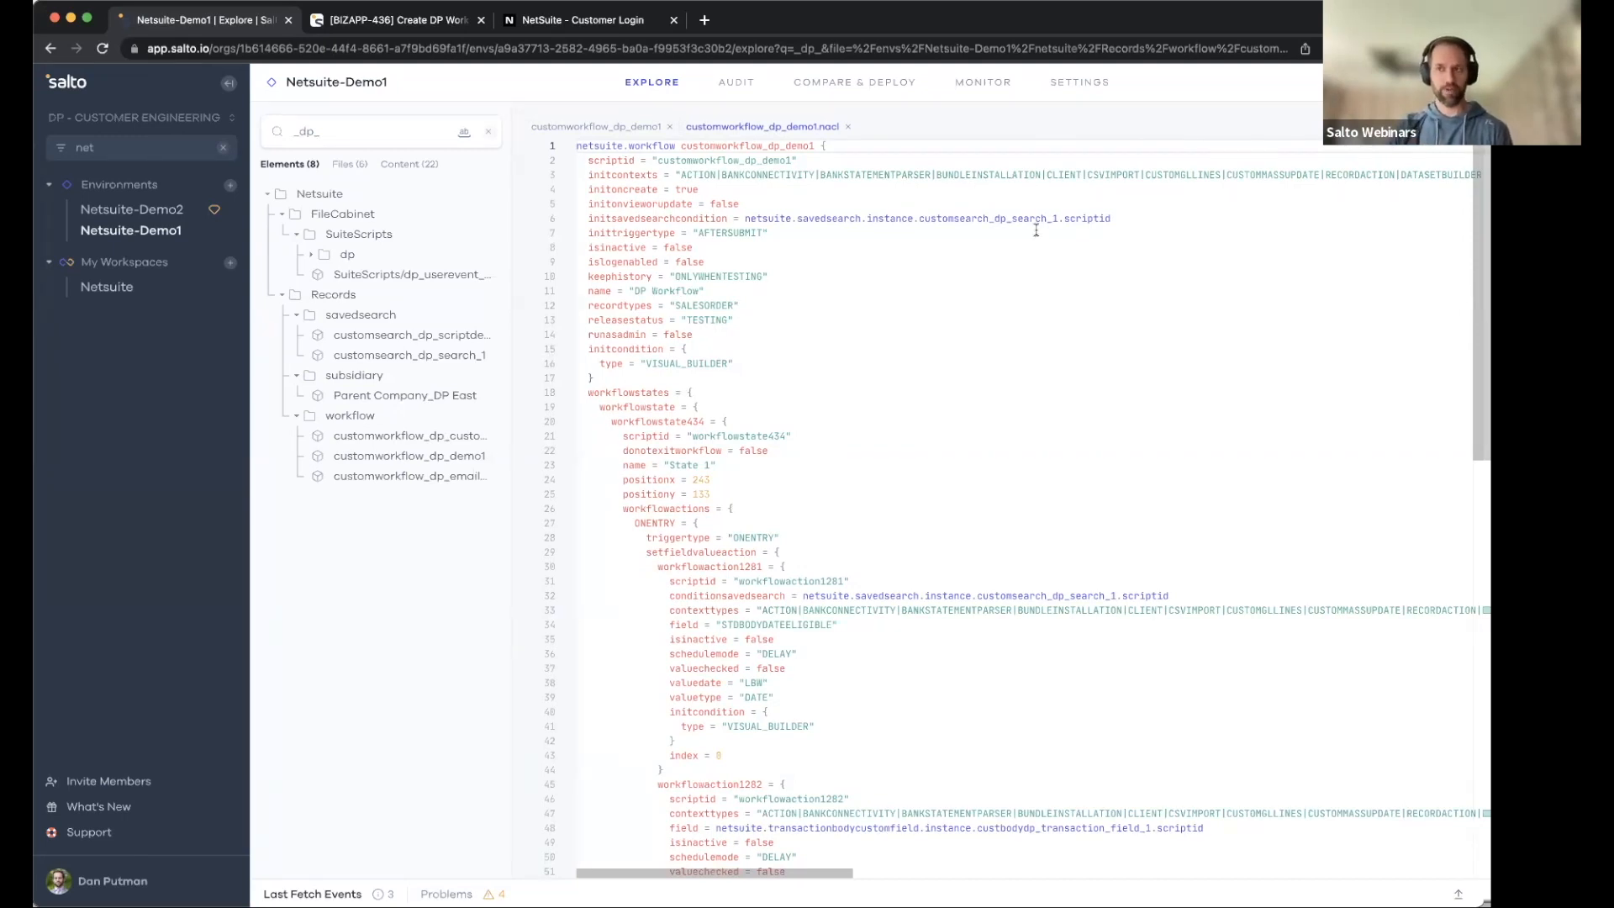
click(845, 127)
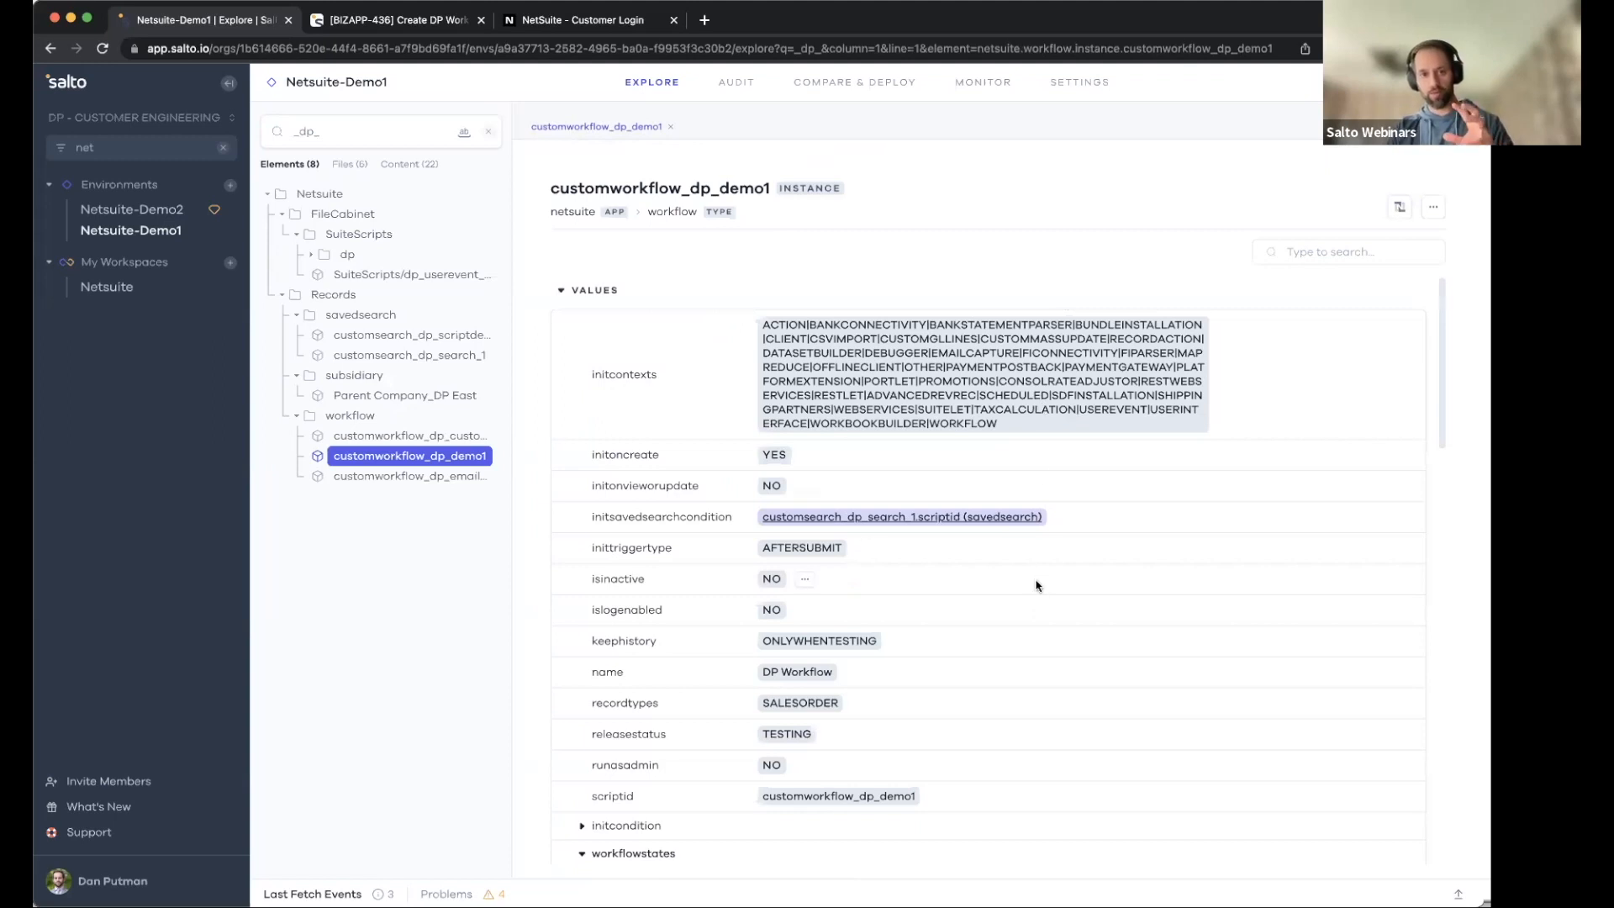
Review the workflow's Depends On references, expanding the transactionbodycustomfield group and the saved search customsearch_dp_search_1.
scroll(1037, 591, down, 15)
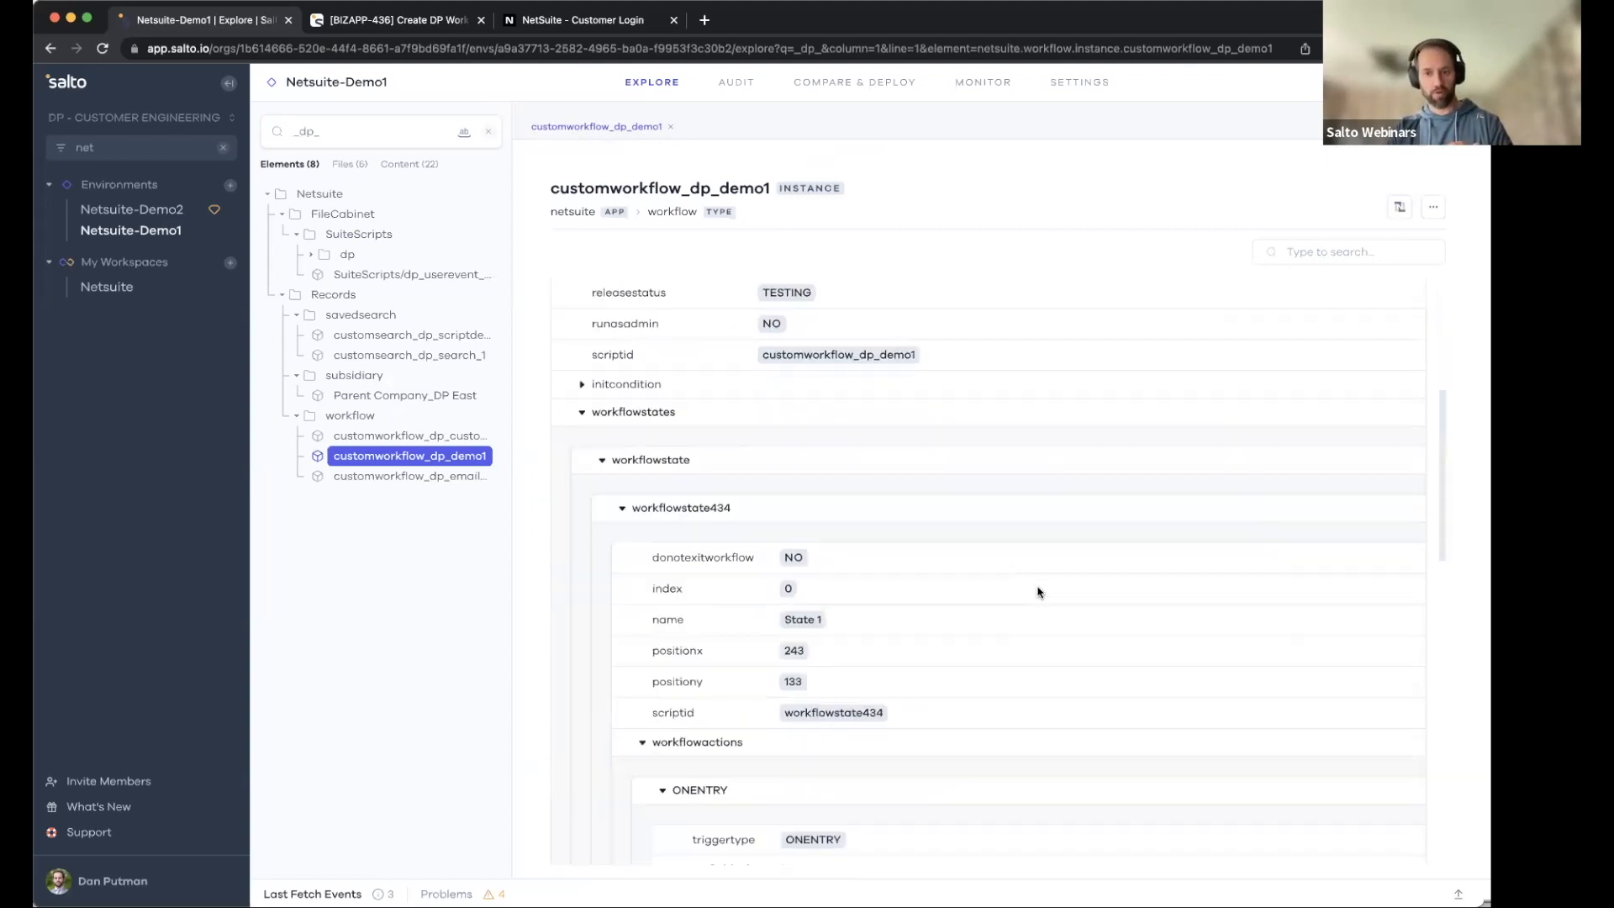
scroll(1038, 593, down, 2)
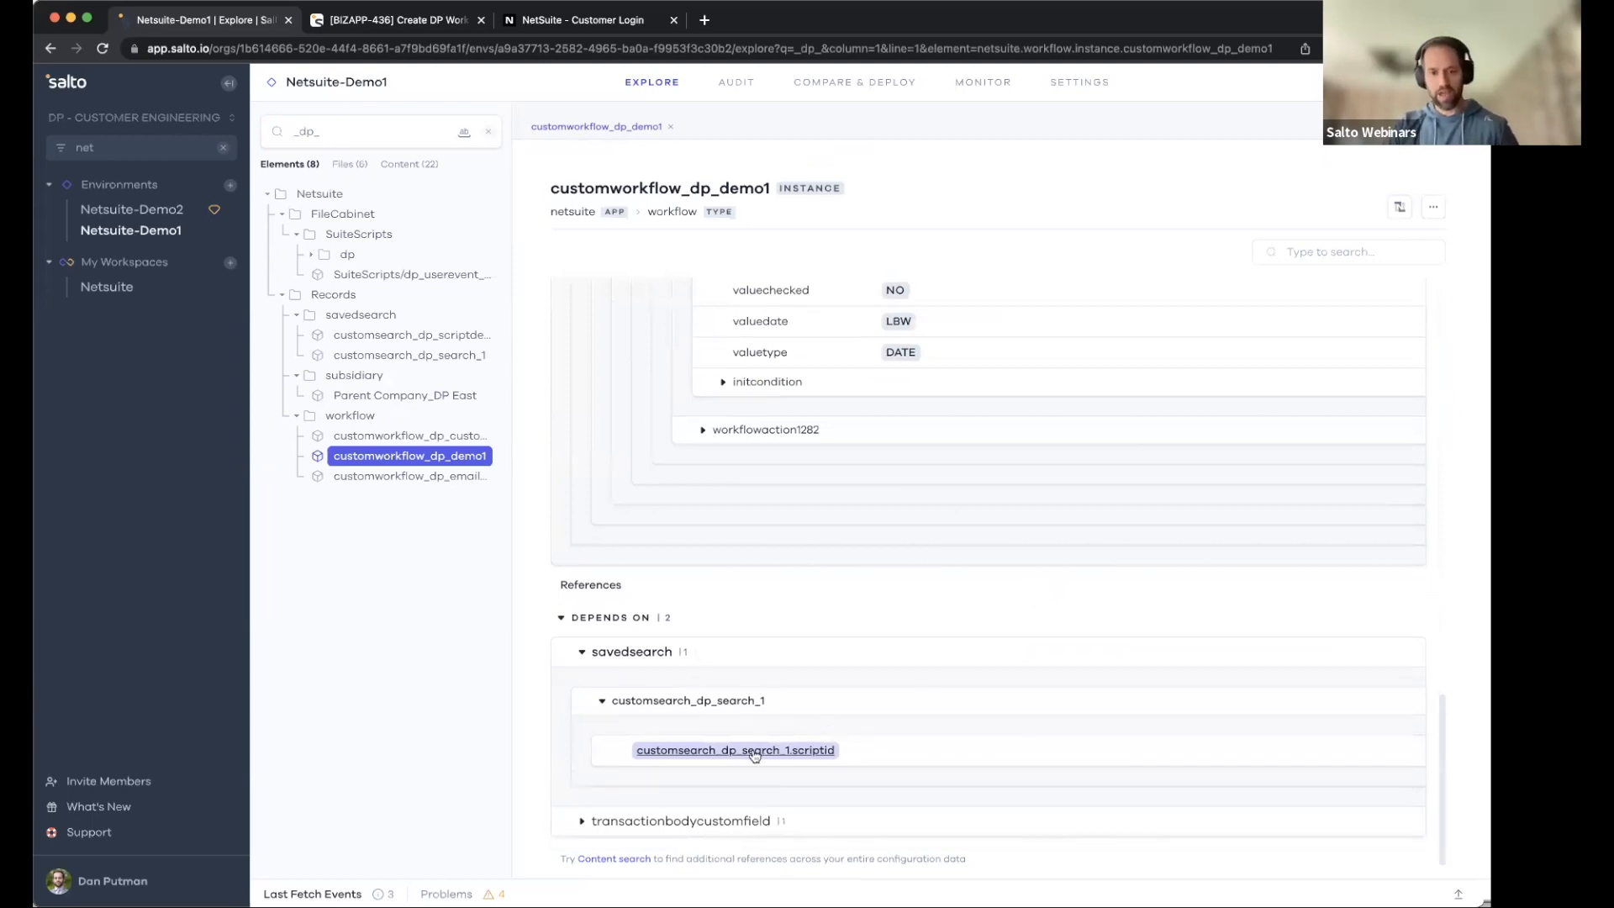
click(602, 700)
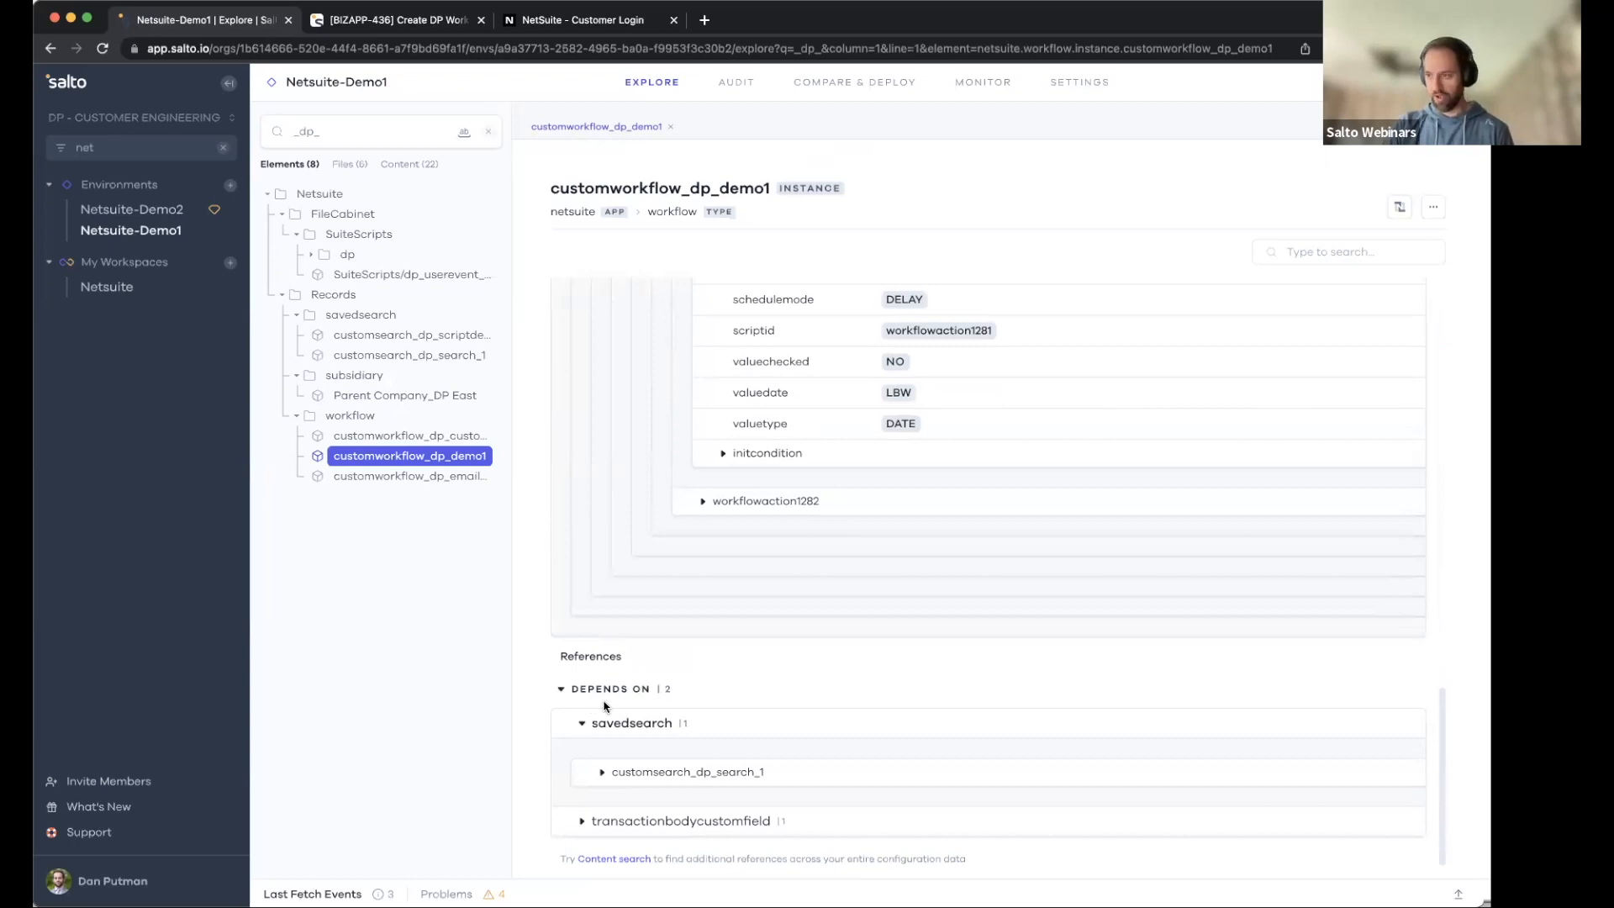
click(581, 820)
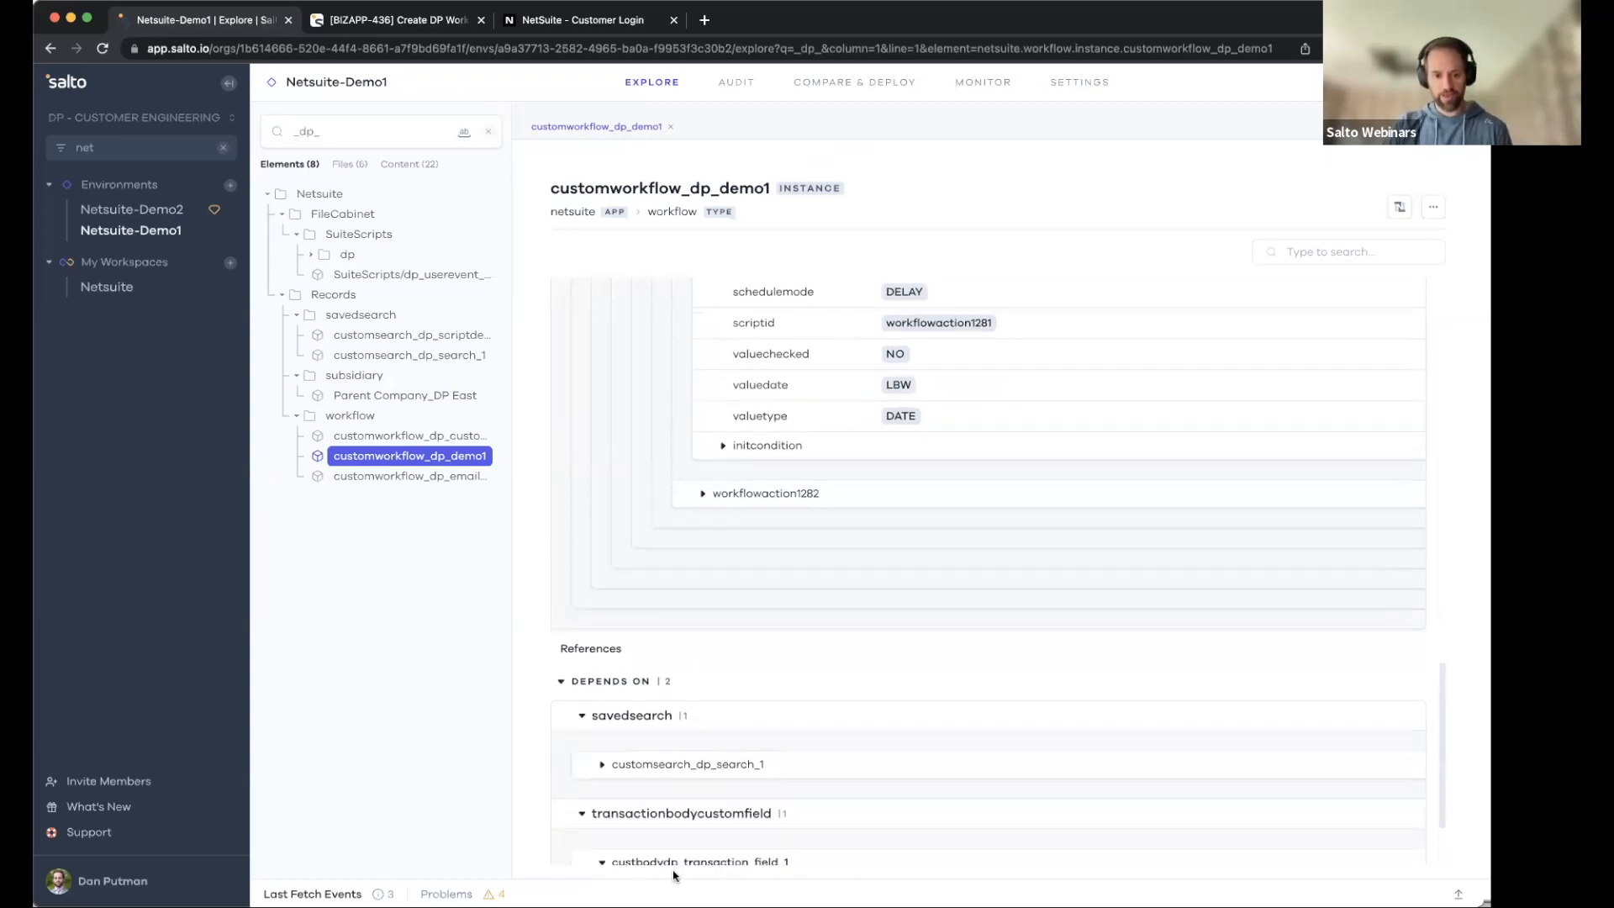
scroll(672, 874, down, 2)
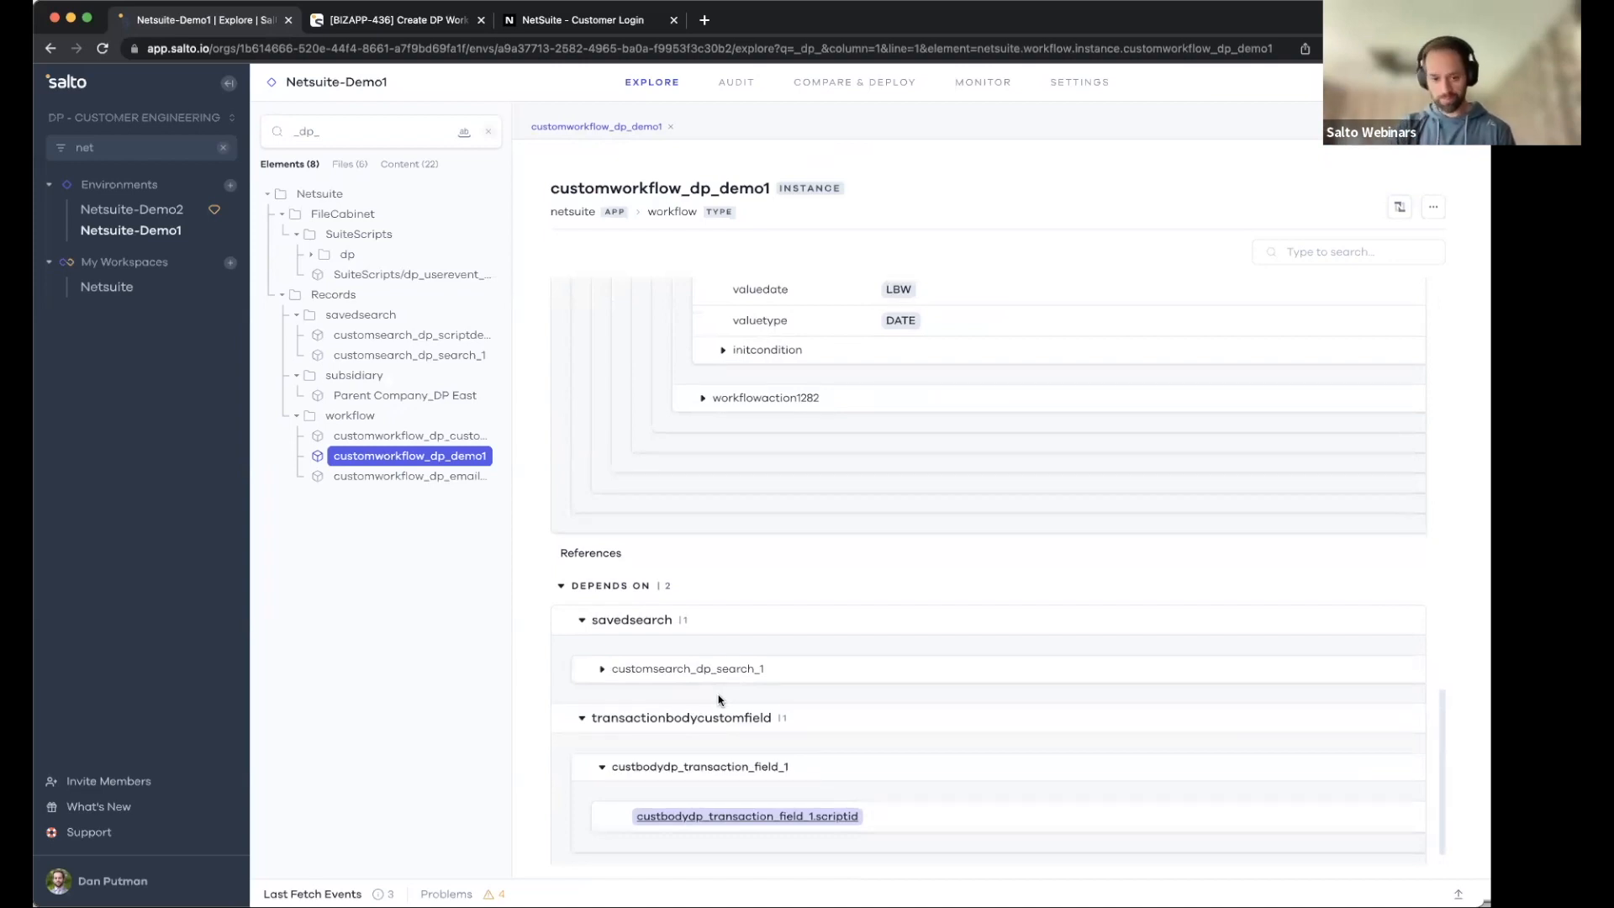
click(602, 668)
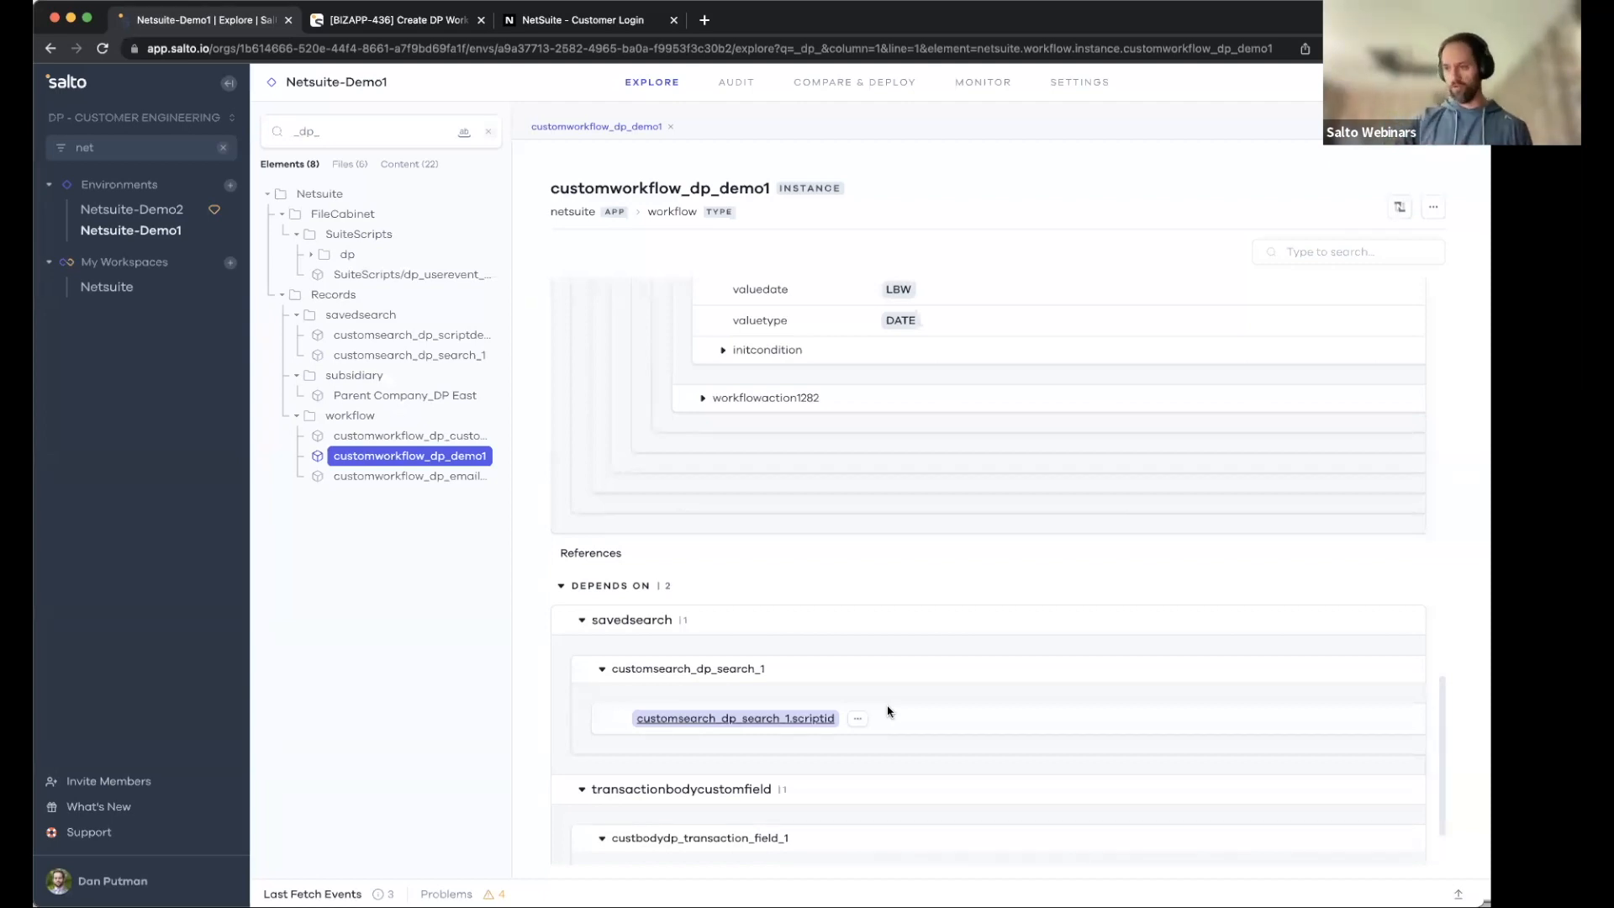
Open the referenced saved search customsearch_dp_search_1 and examine its search filters, sort columns and Used By references.
click(753, 719)
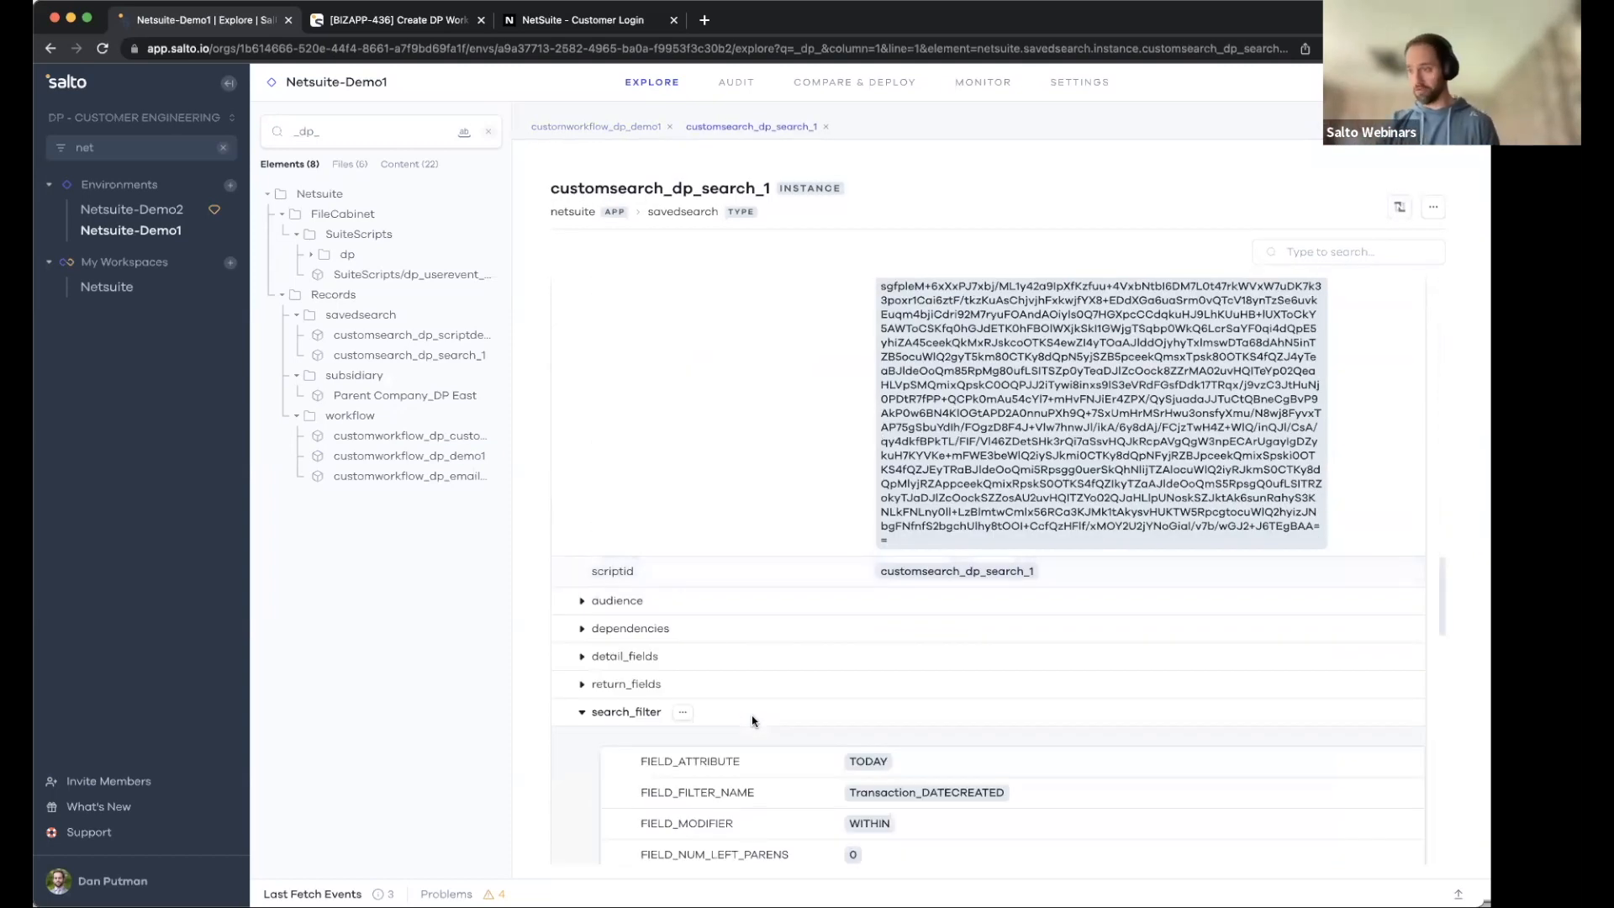
scroll(756, 714, down, 3)
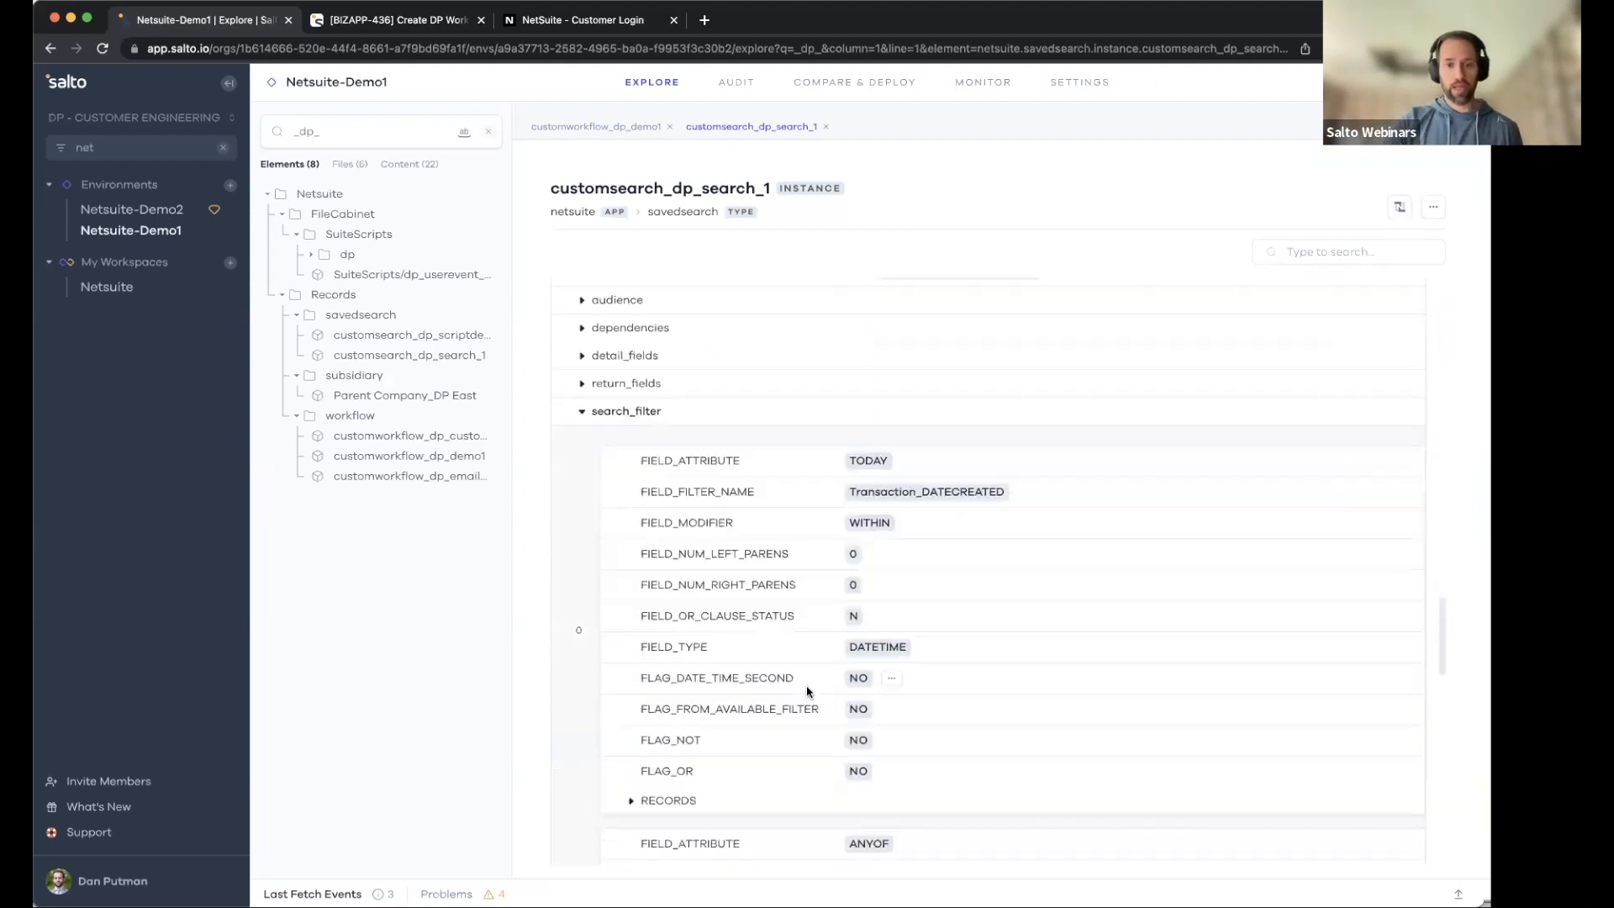
scroll(832, 663, down, 1)
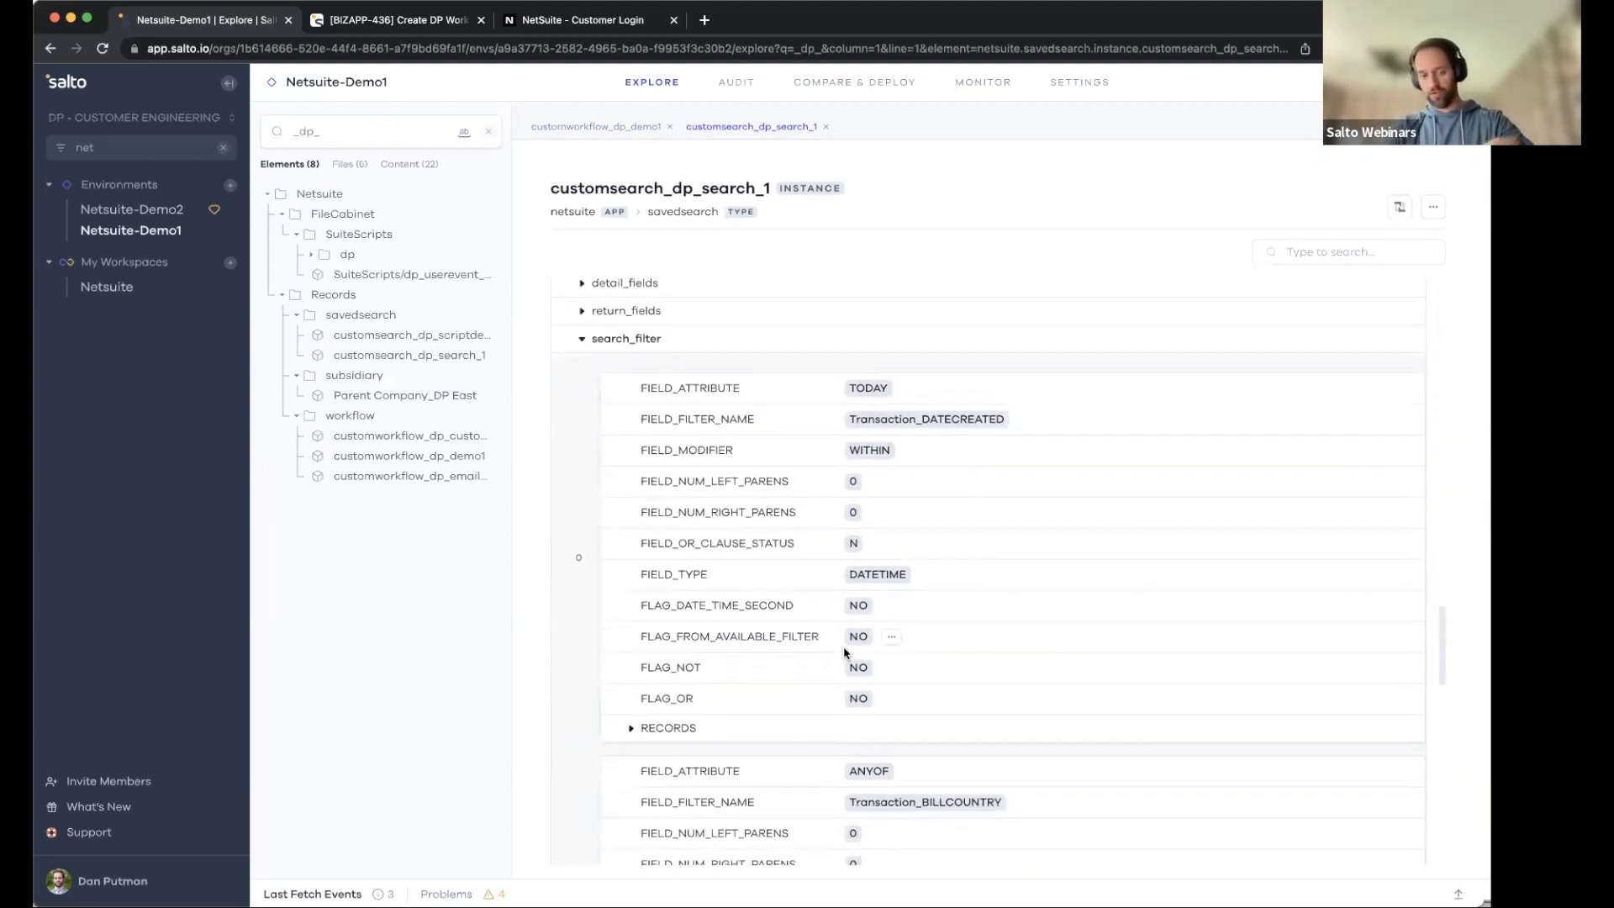
scroll(844, 654, down, 2)
scroll(846, 653, down, 5)
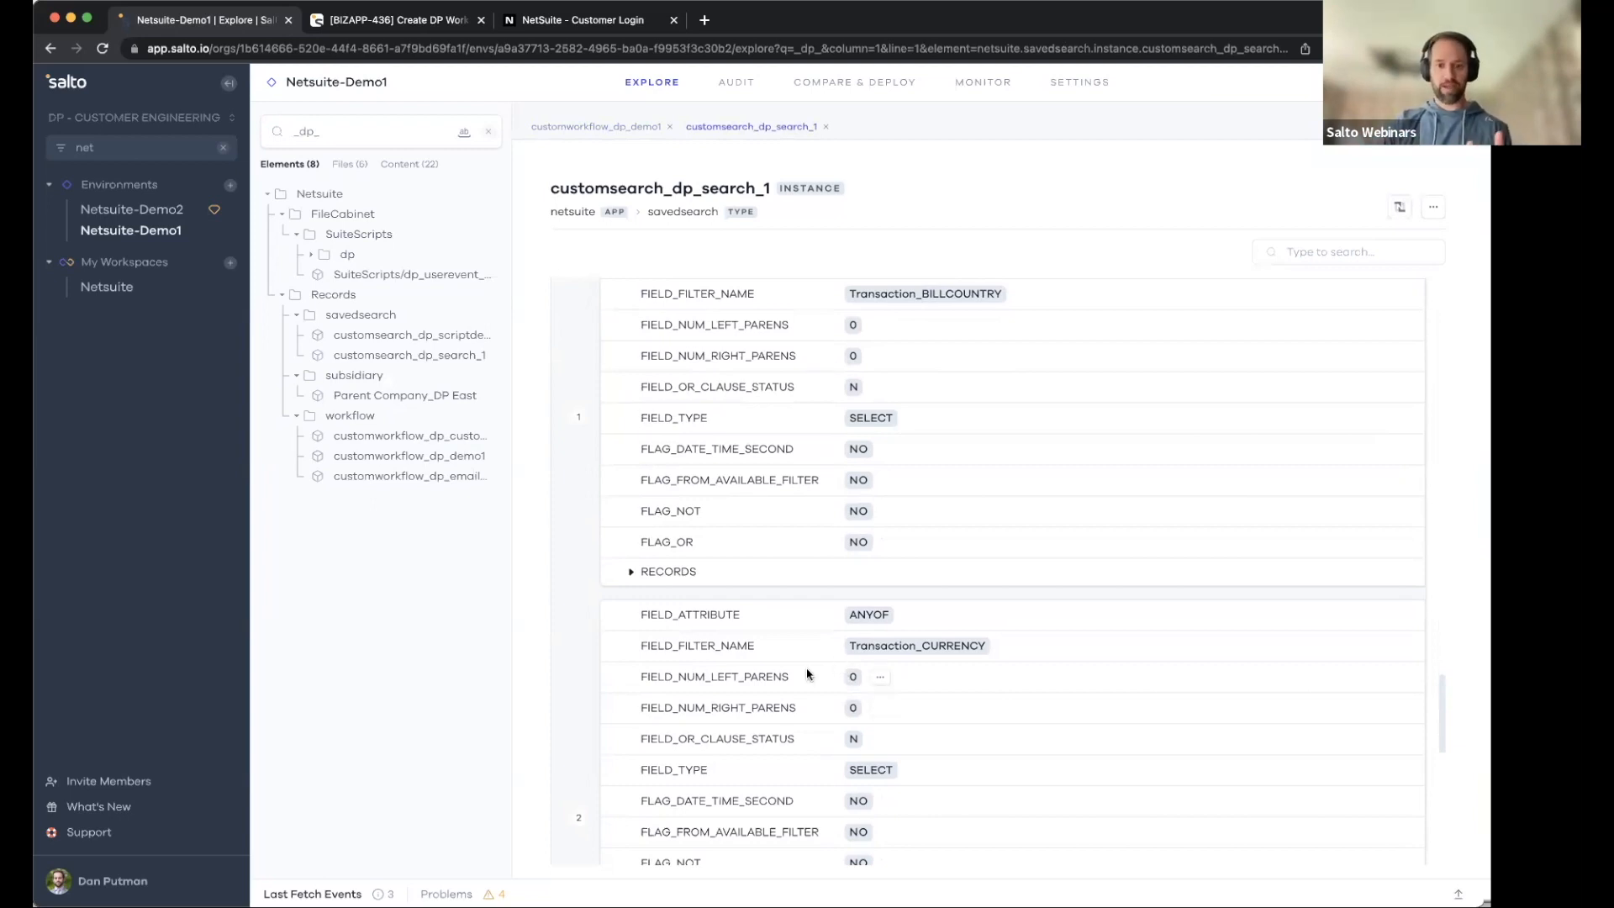
scroll(807, 673, down, 10)
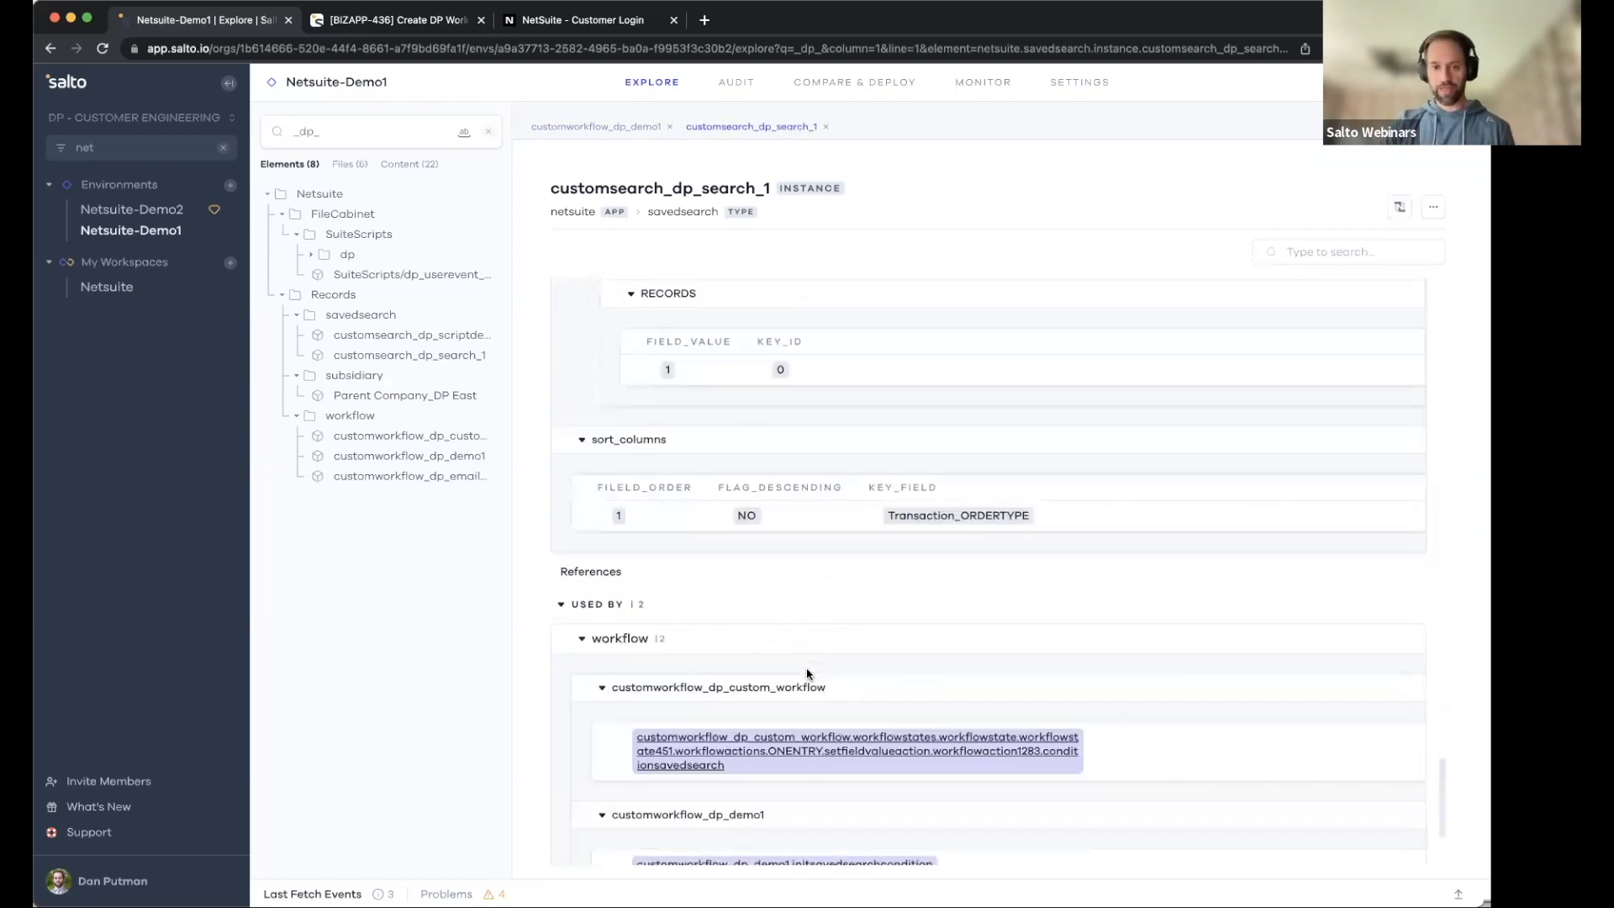
scroll(807, 673, down, 3)
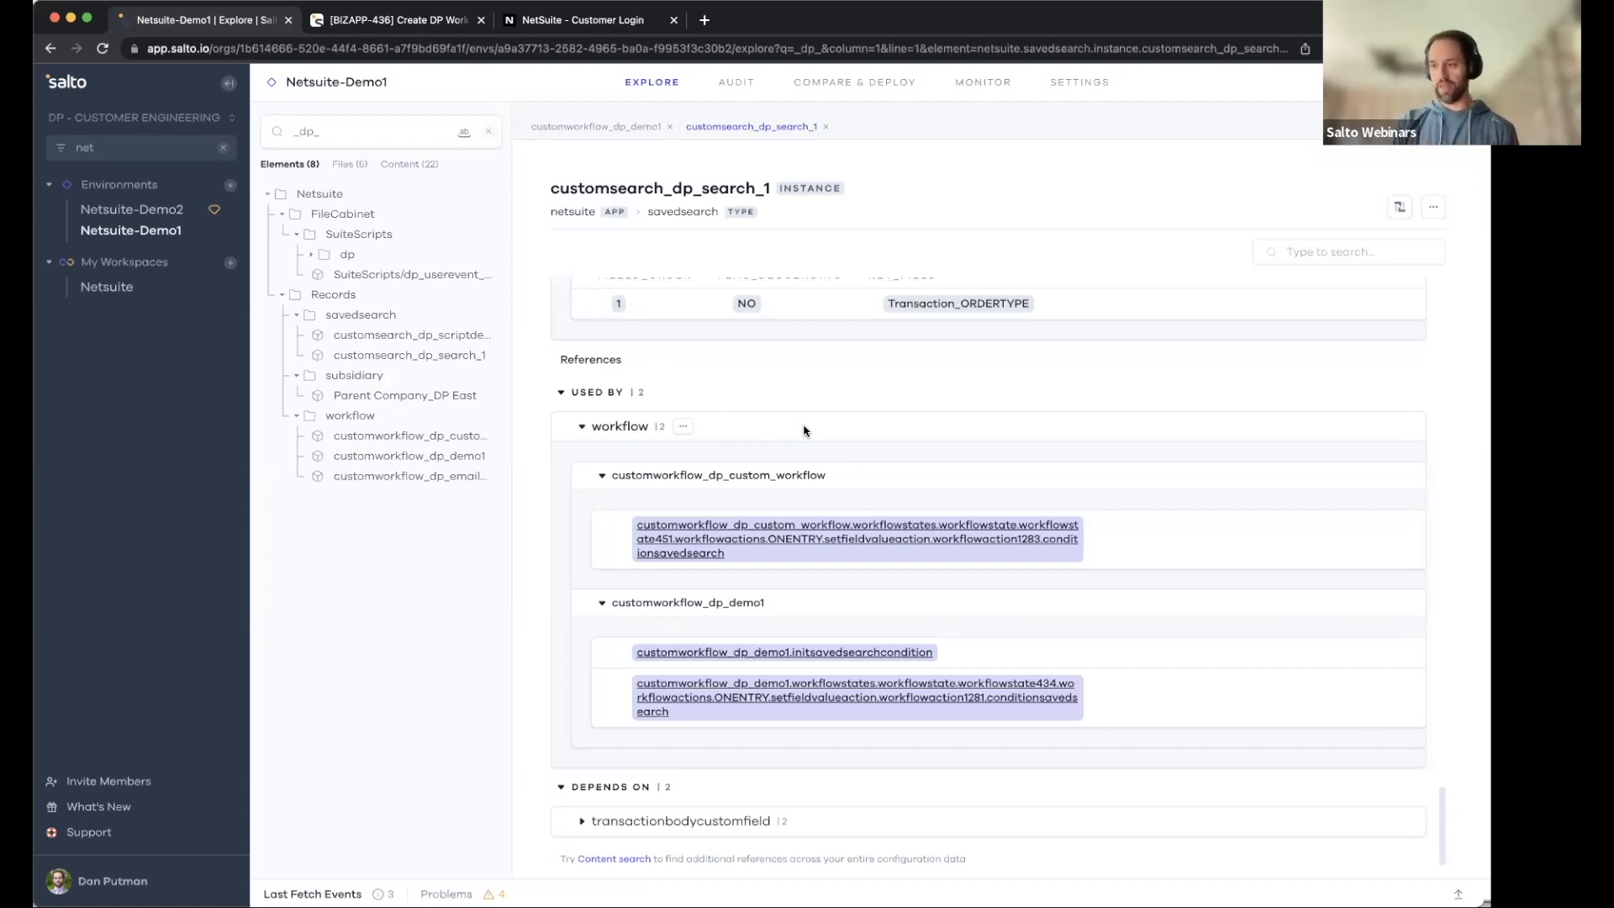
Search again for "_dp_", open the script file dp_searchdemo.js in the SuiteScripts dp folder and review its dependencies.
click(487, 131)
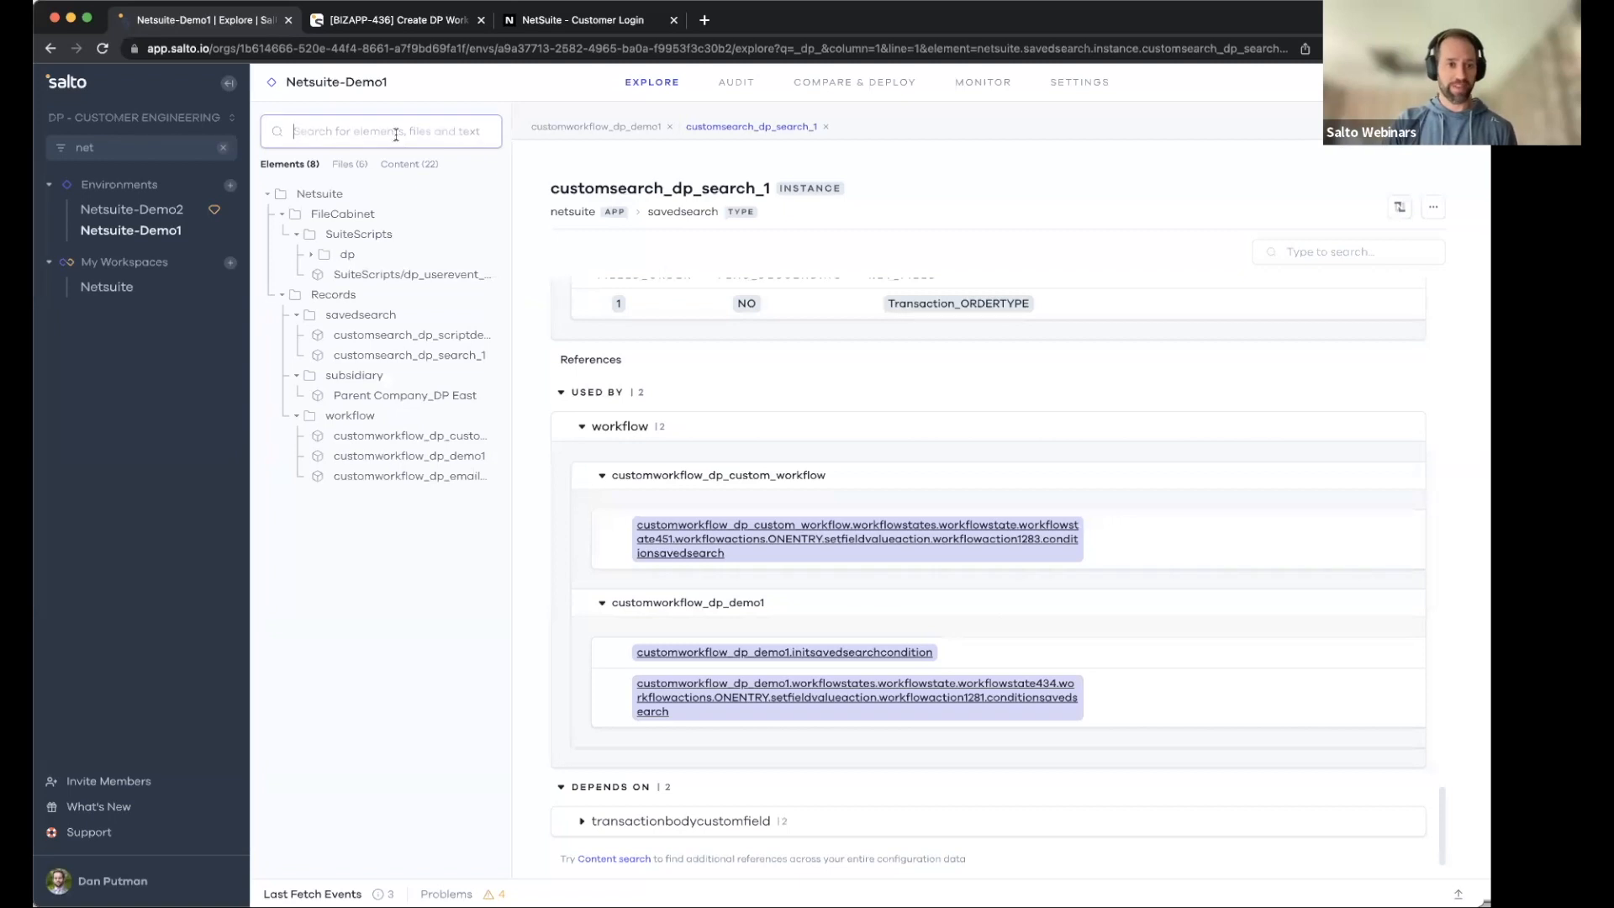
text(_dp_)
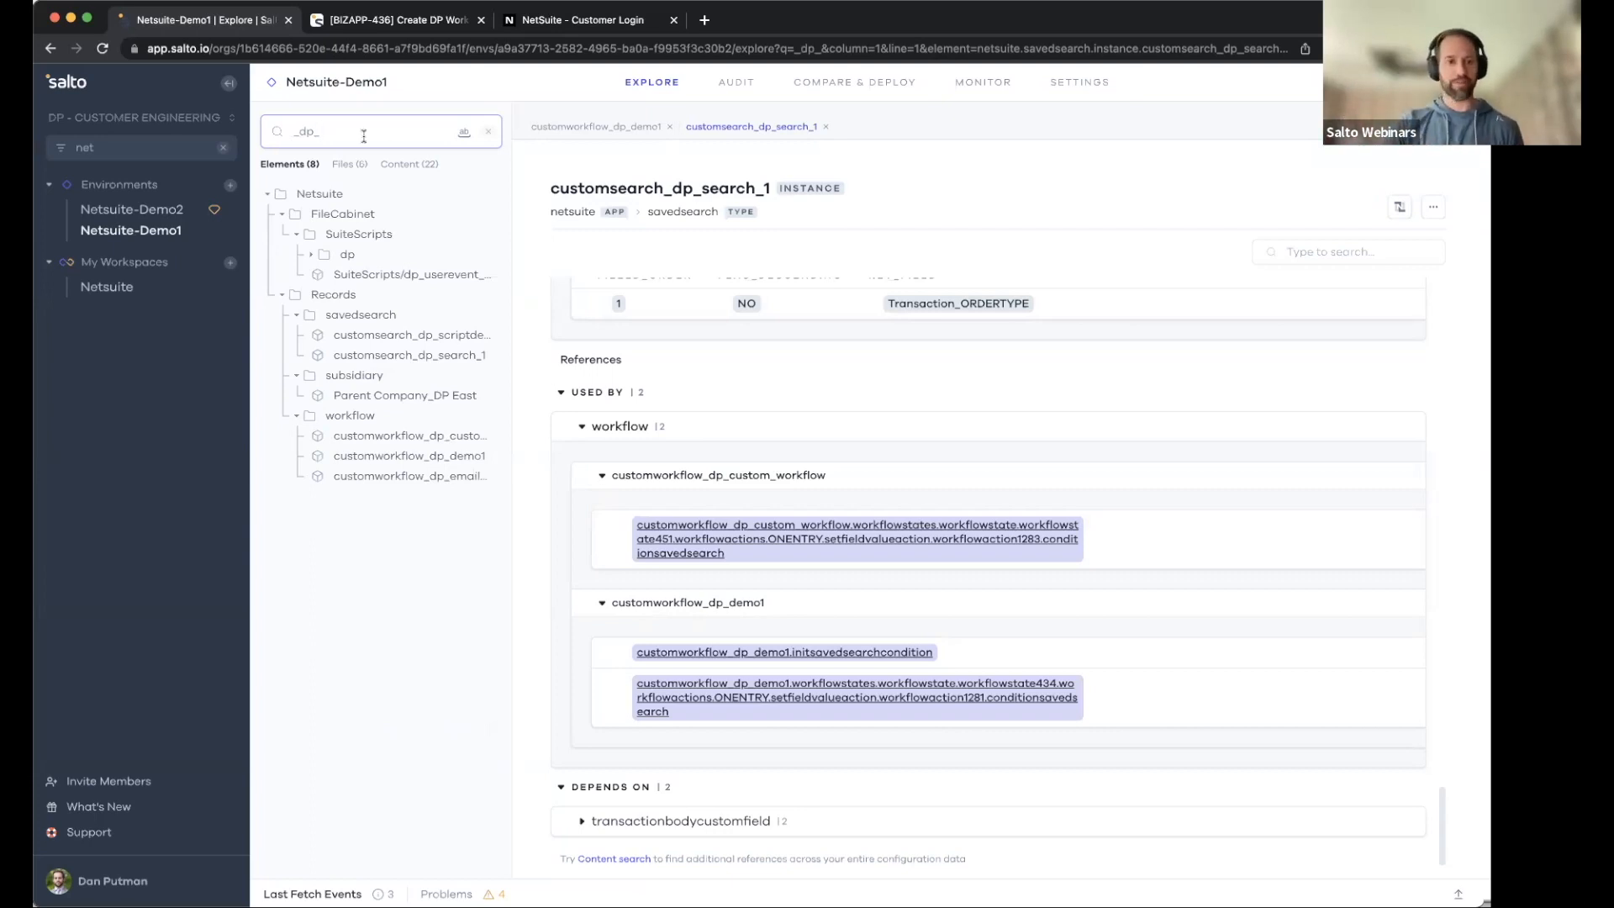
click(311, 254)
click(402, 277)
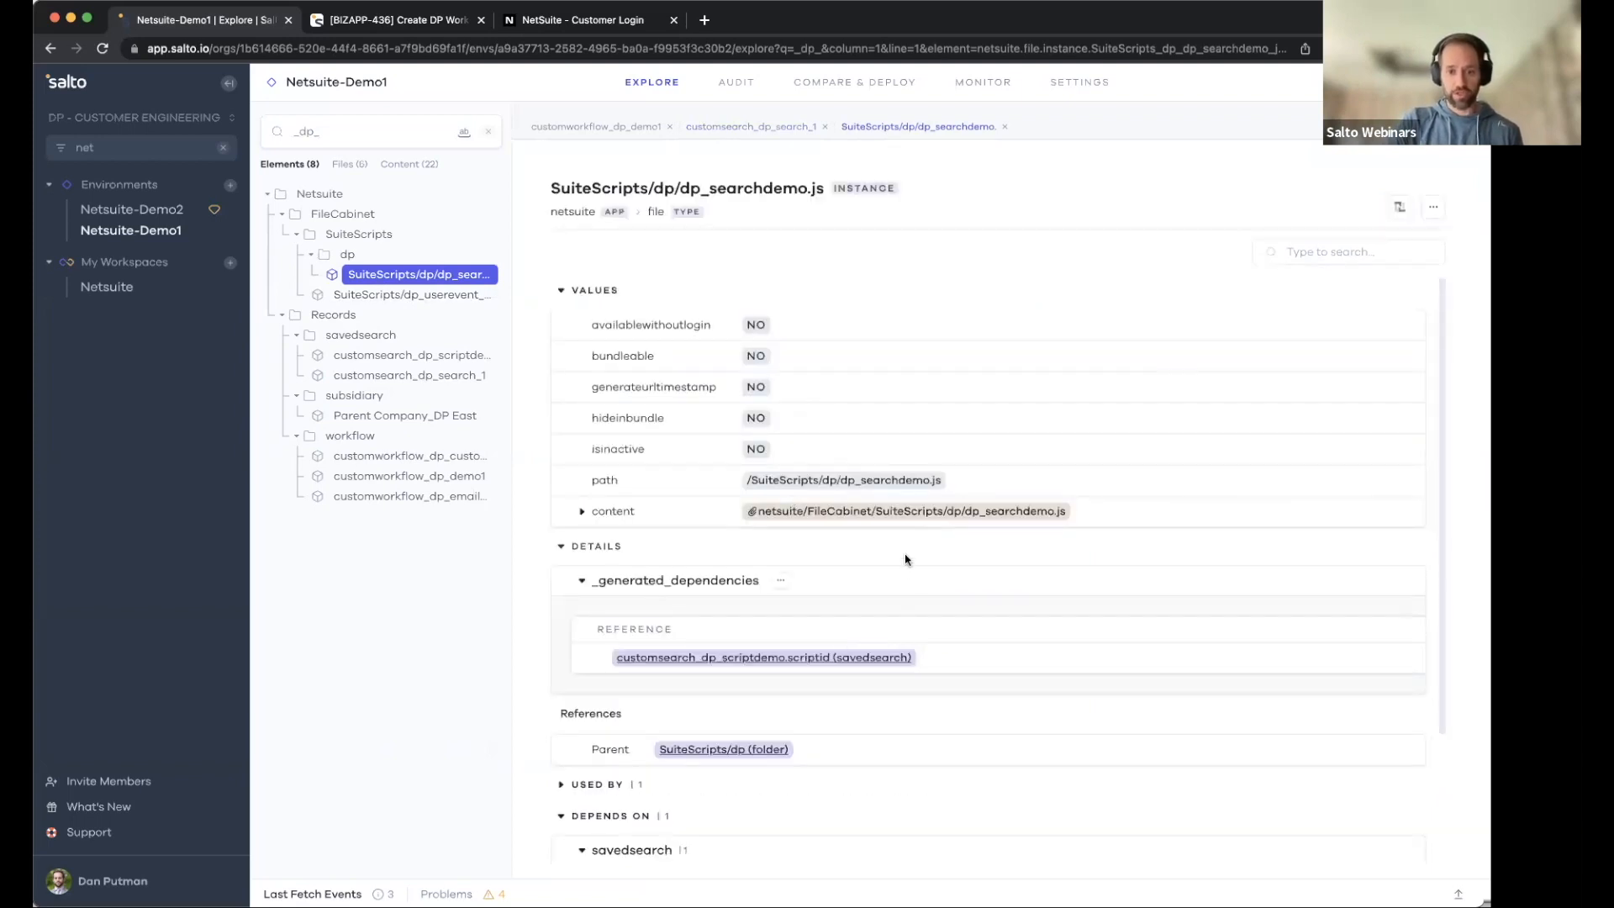
scroll(789, 697, down, 1)
scroll(788, 699, down, 3)
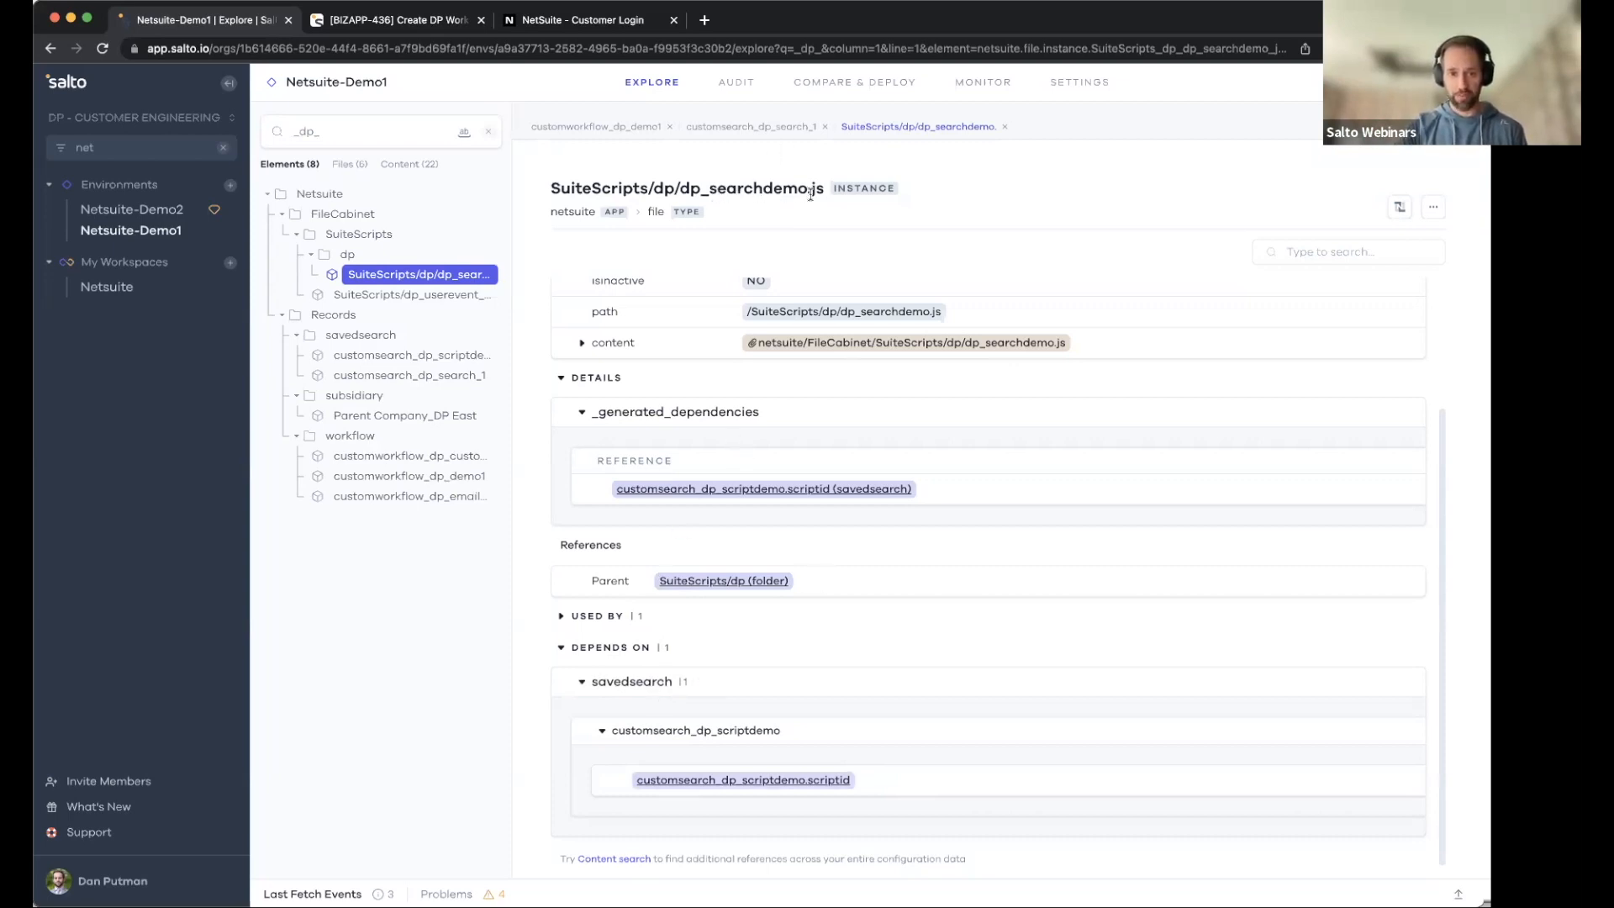
Open the saved search customsearch_dp_scriptdemo that the script depends on and expand its search_filter section to inspect the criteria.
click(806, 779)
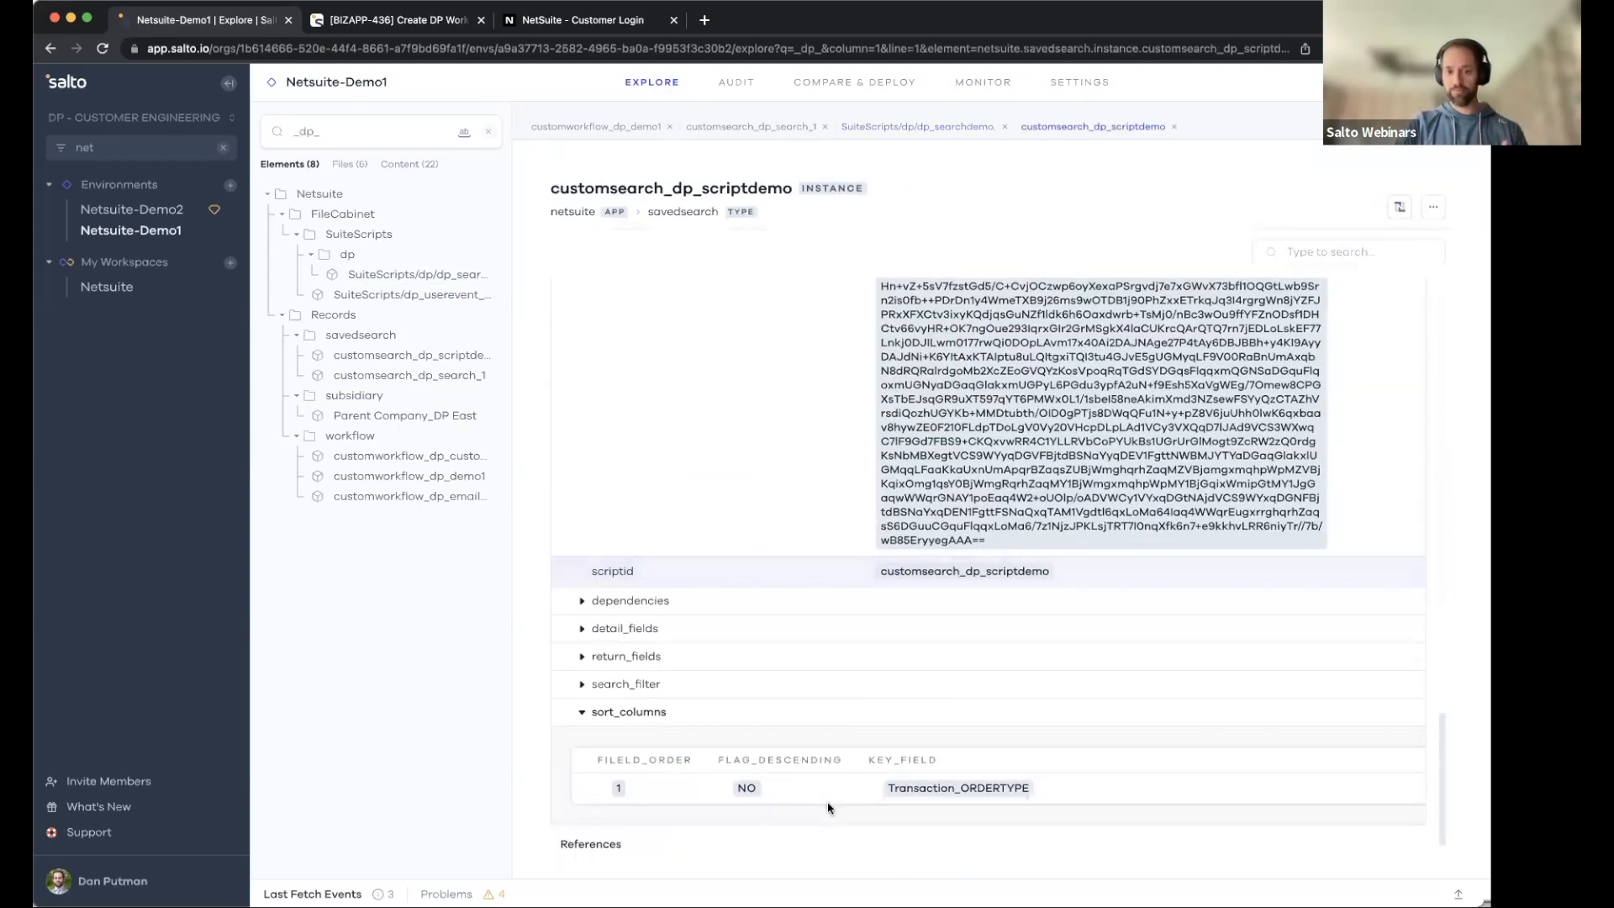
click(582, 684)
scroll(786, 752, down, 4)
scroll(790, 753, down, 2)
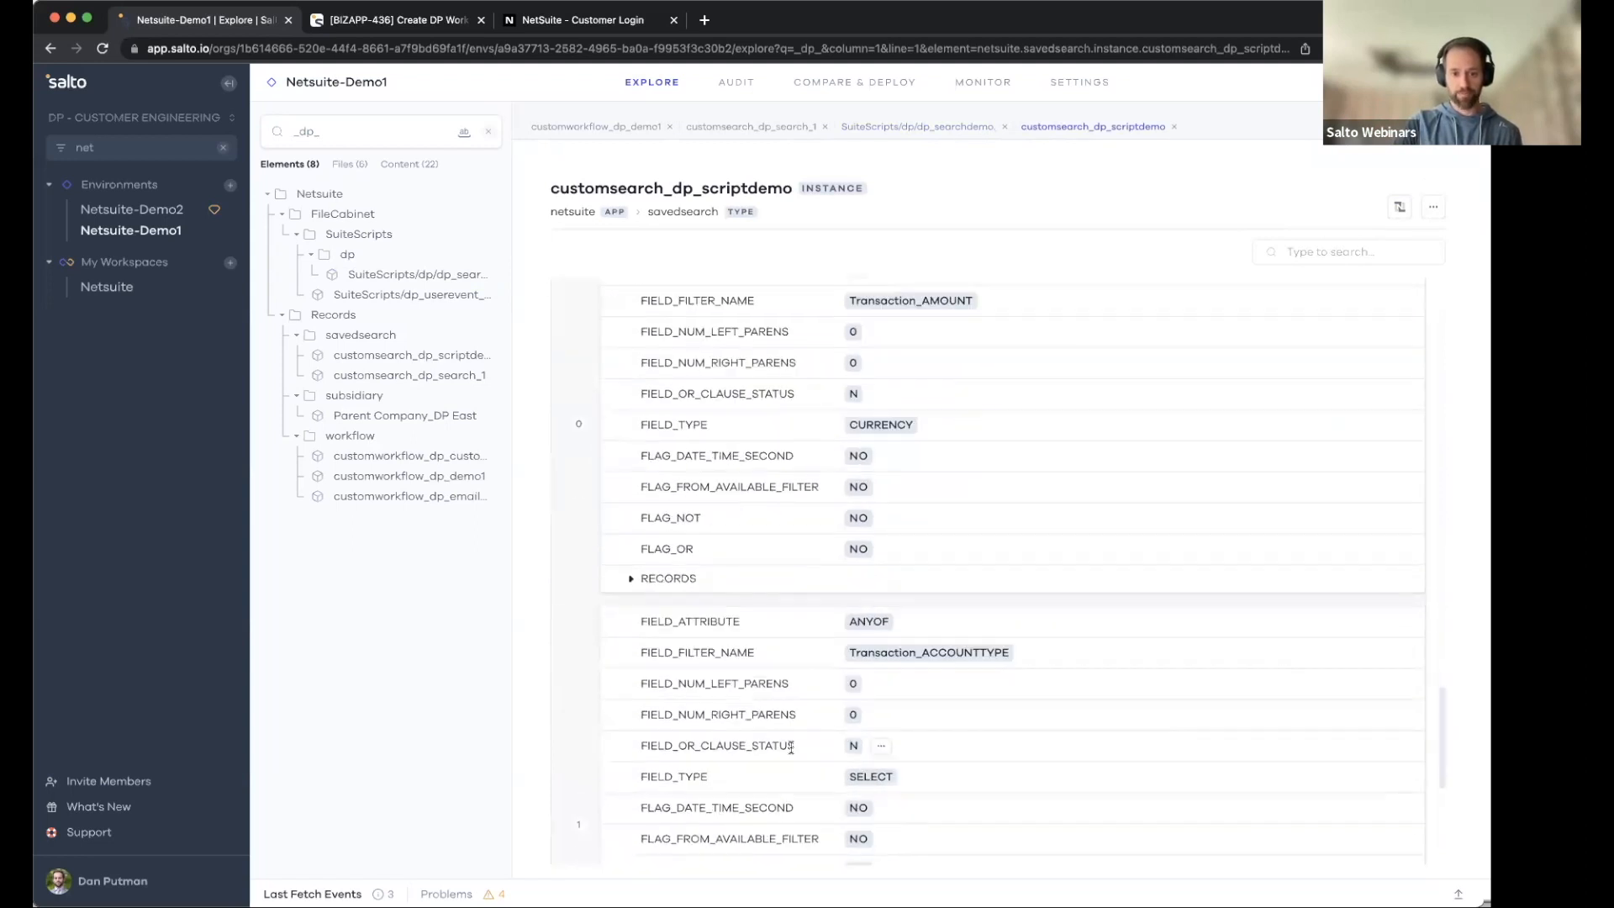
Review customsearch_dp_scriptdemo's account type filter records, its sort columns and the script file listed in its Used By references.
scroll(815, 714, down, 3)
click(819, 713)
scroll(828, 706, down, 1)
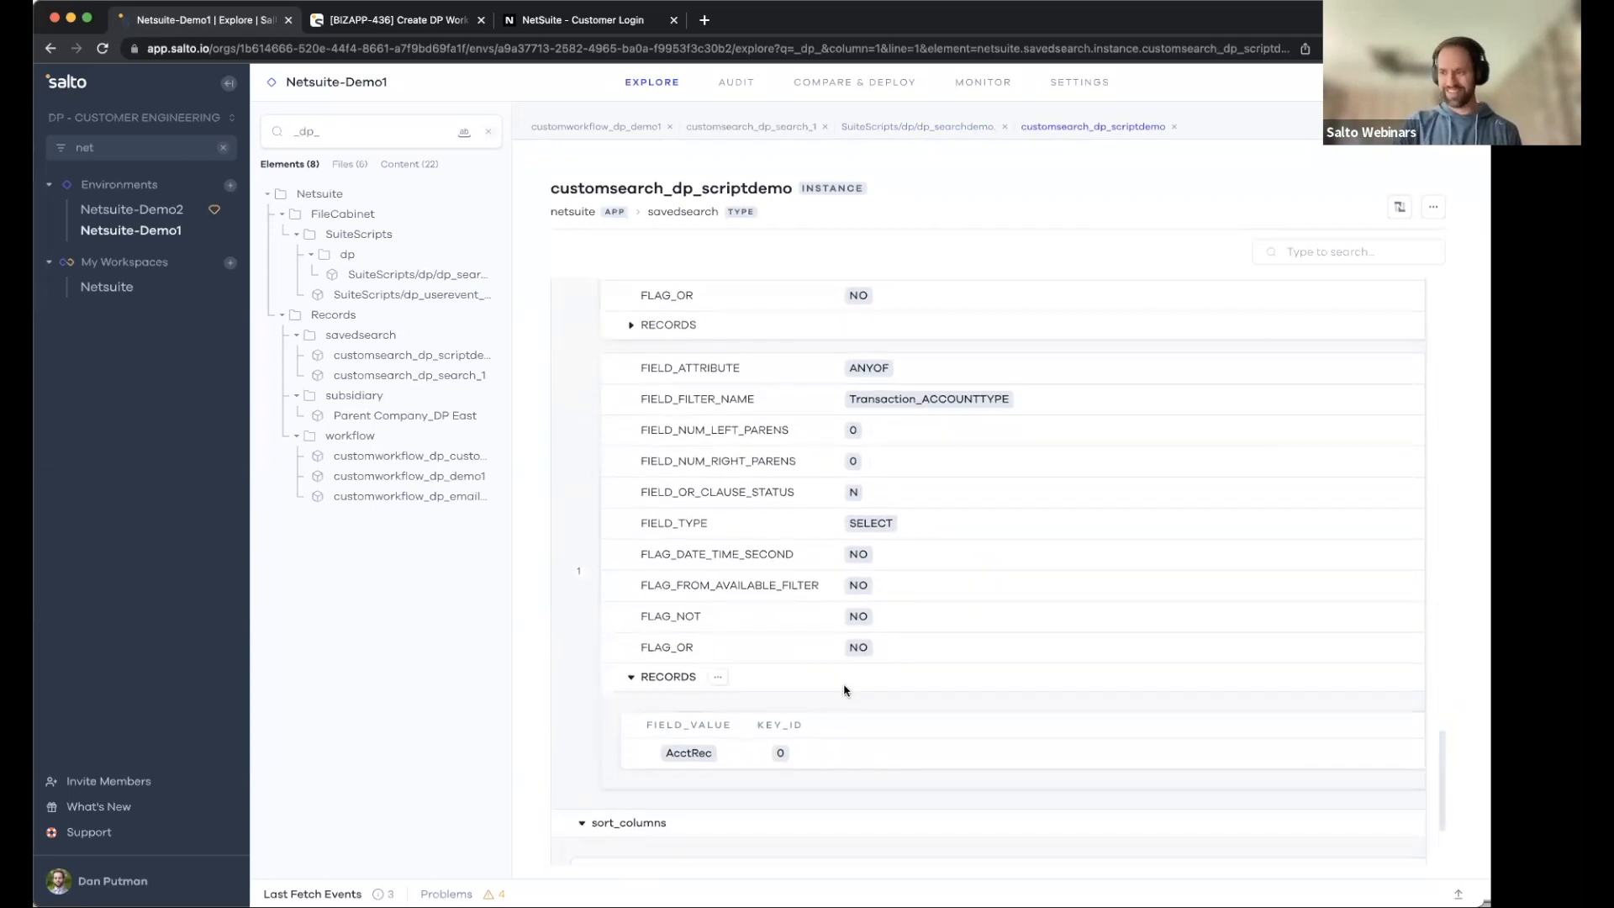
scroll(844, 694, down, 3)
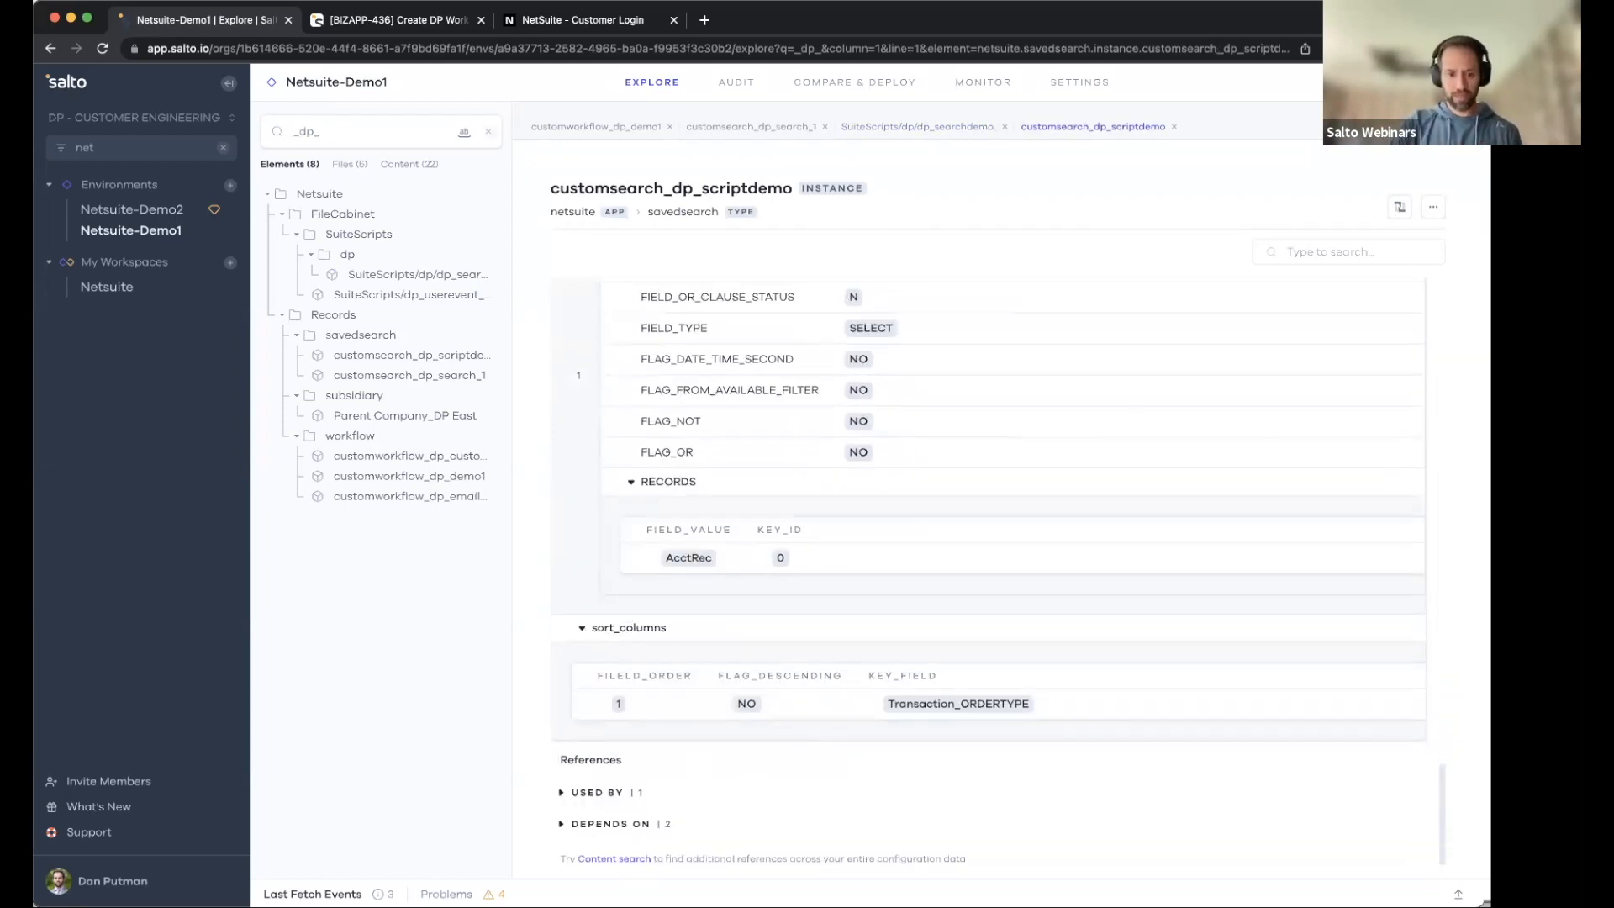
click(562, 792)
scroll(580, 799, down, 1)
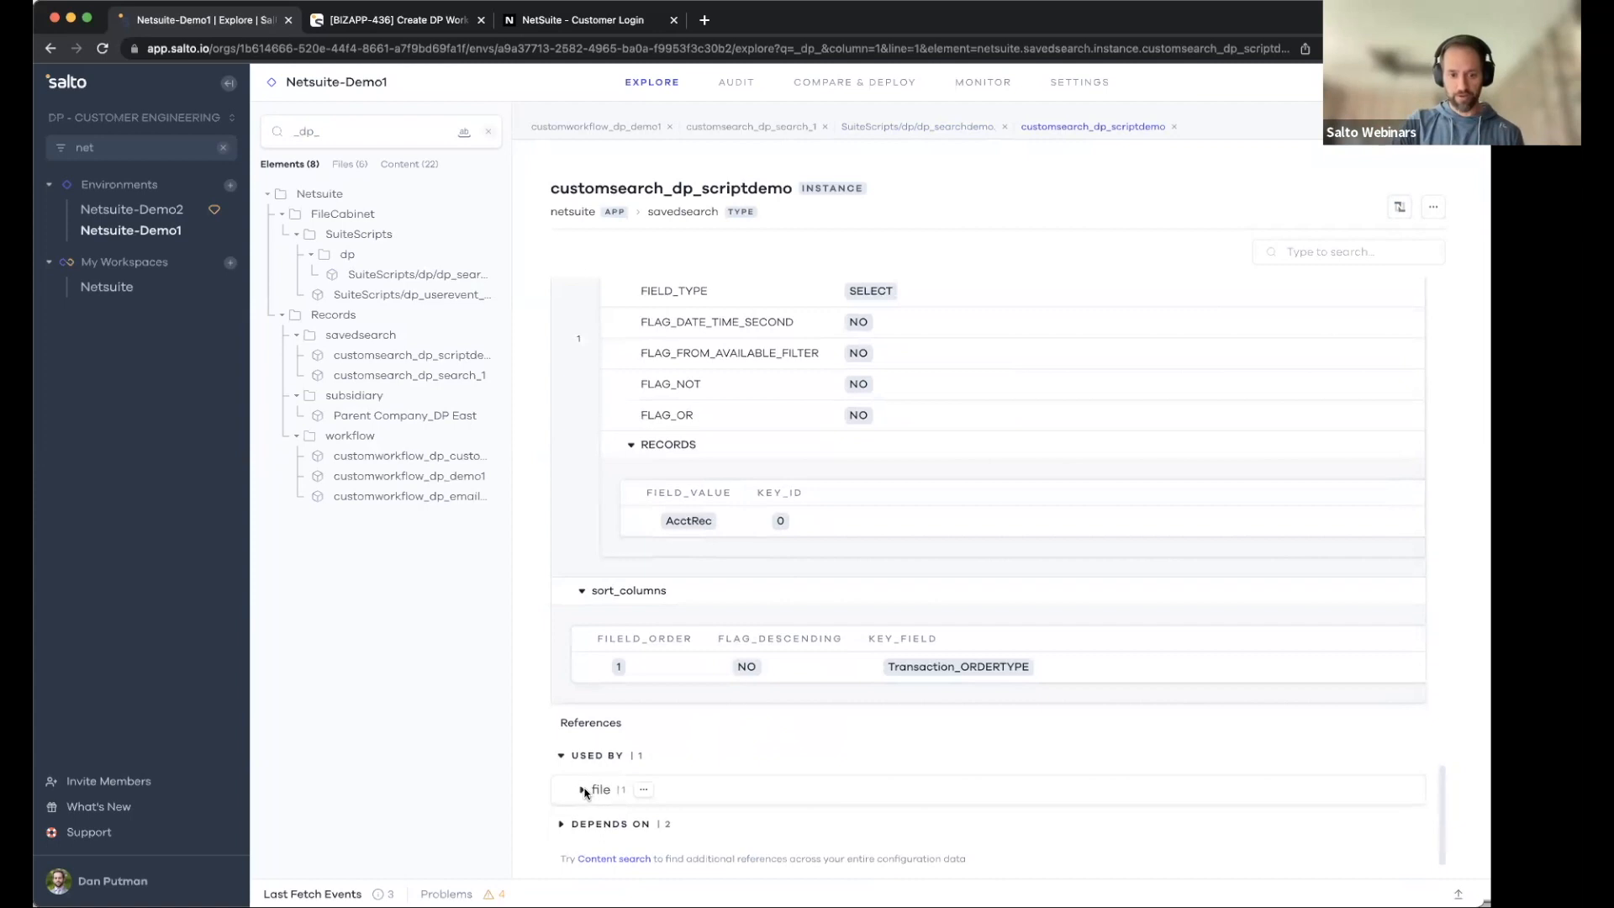
click(581, 790)
click(602, 832)
scroll(639, 807, down, 3)
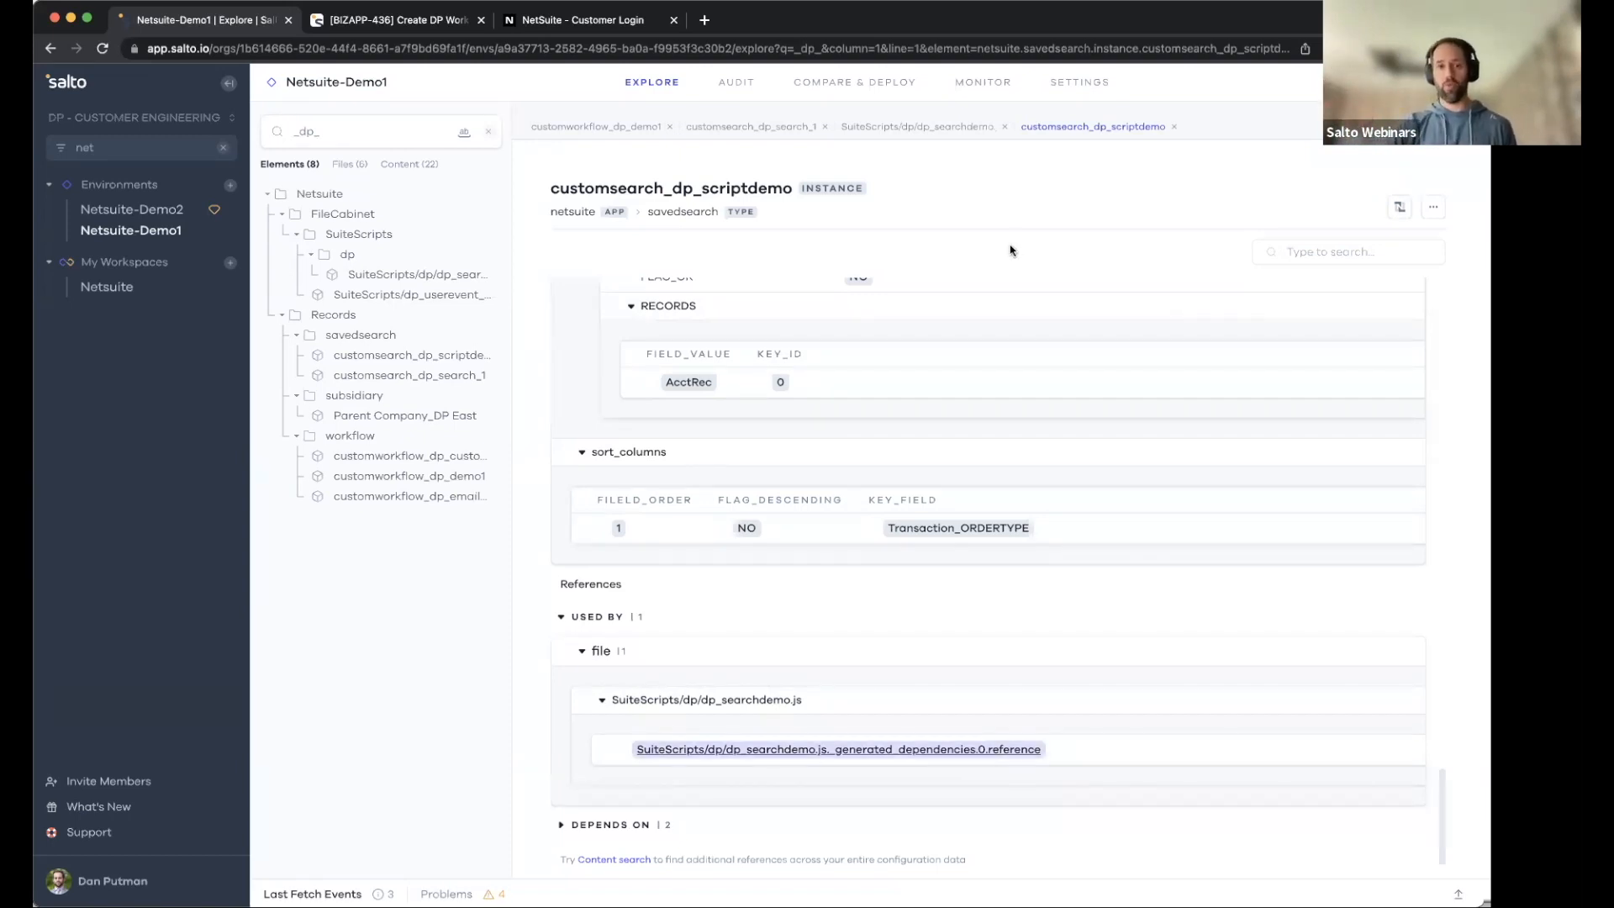
Create a Compare & Deploy comparison titled "Demo" with Netsuite-Demo1 as source and Netsuite-Demo2 as target.
click(891, 93)
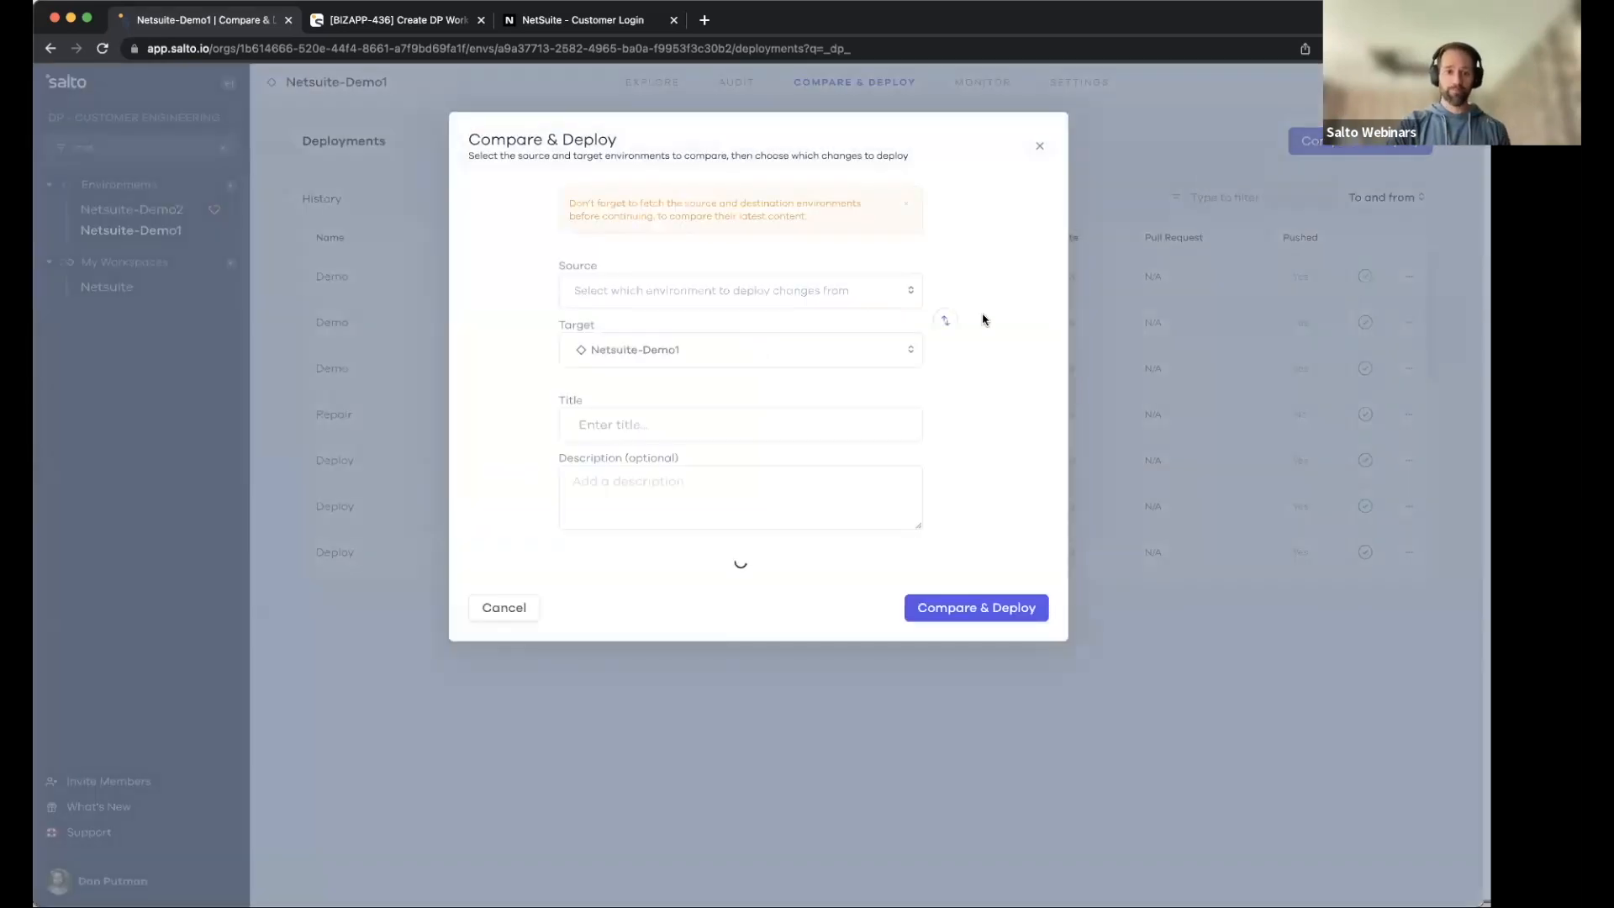
click(944, 320)
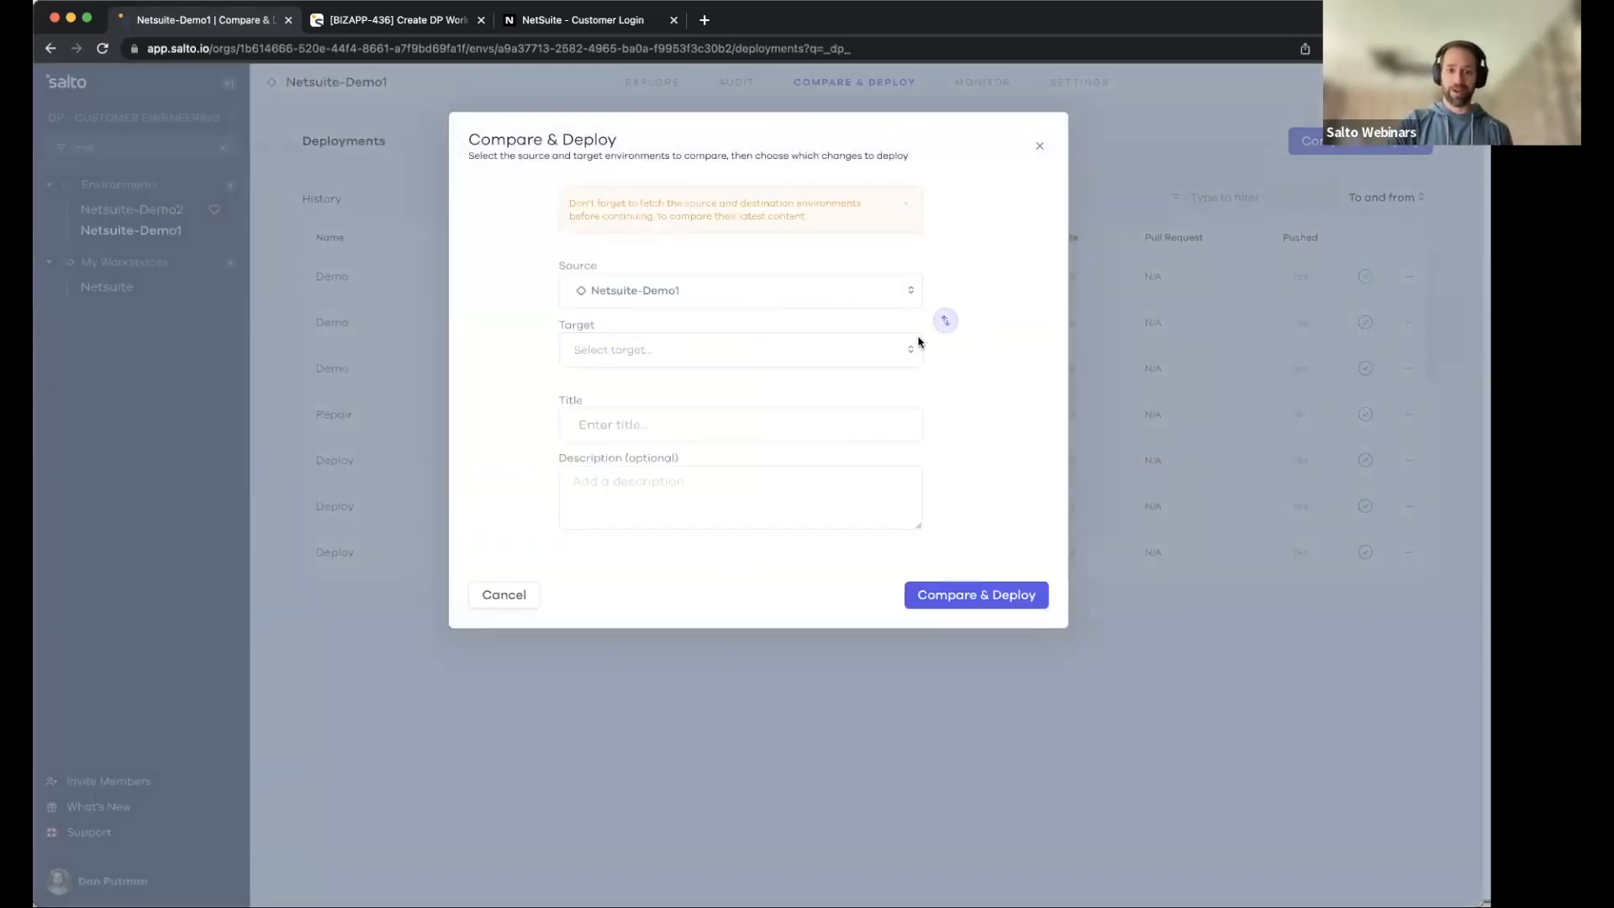
click(767, 357)
text(emo)
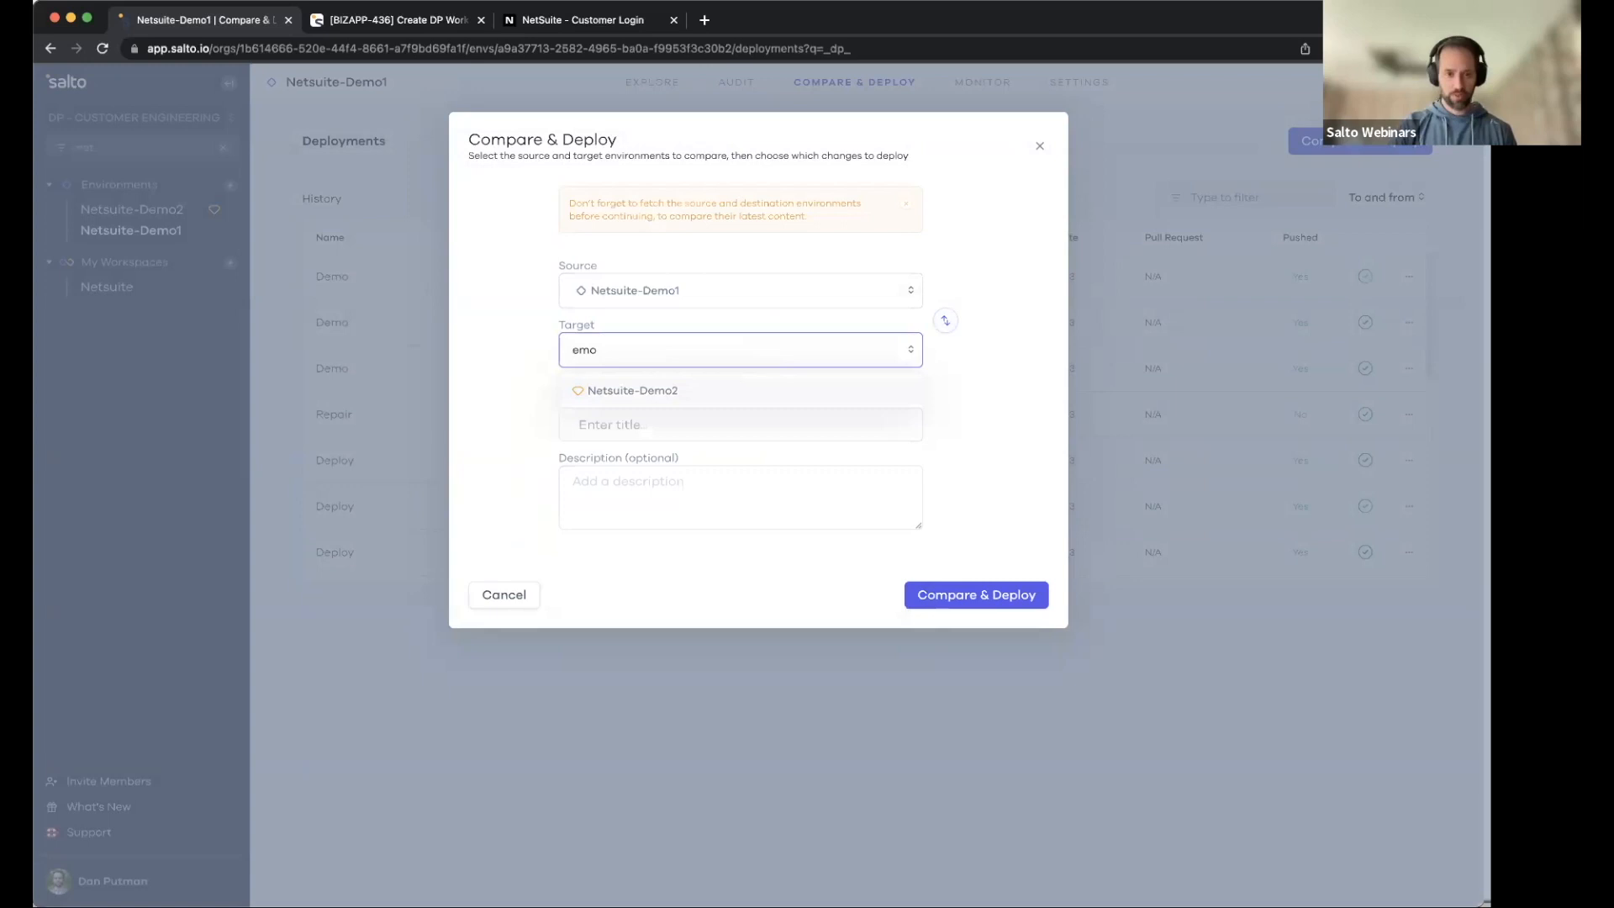
click(764, 390)
click(753, 422)
text(Demo)
click(940, 589)
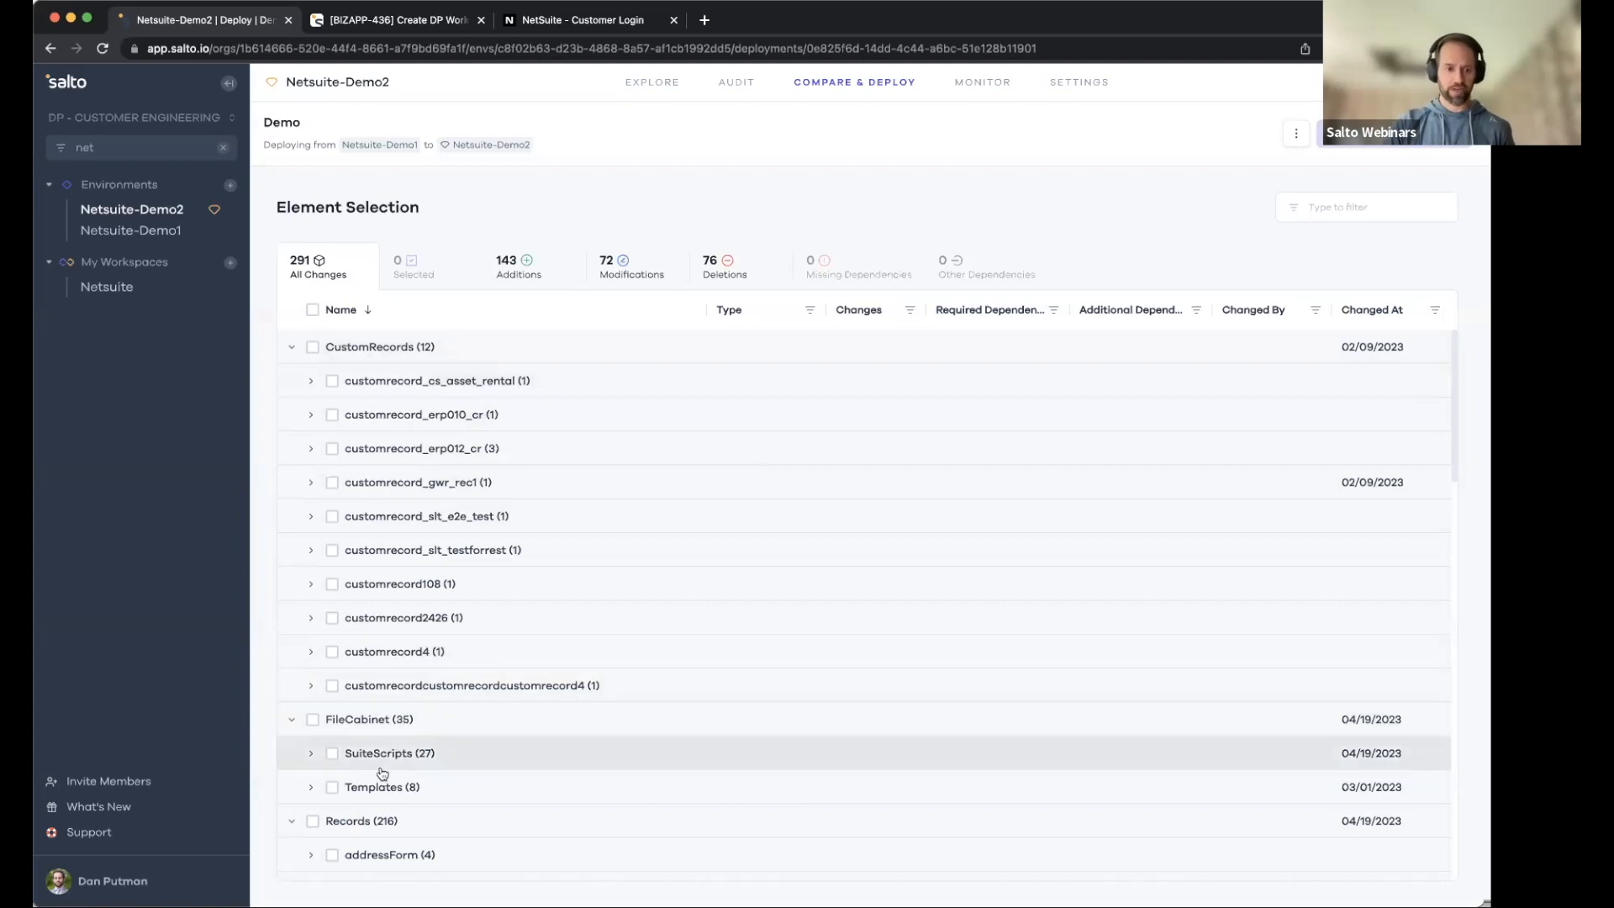
Expand the workflow changes and inspect the details of customworkflow_dp_custom_workflow and customworkflow_dp_demo2_workflow.
scroll(451, 725, down, 4)
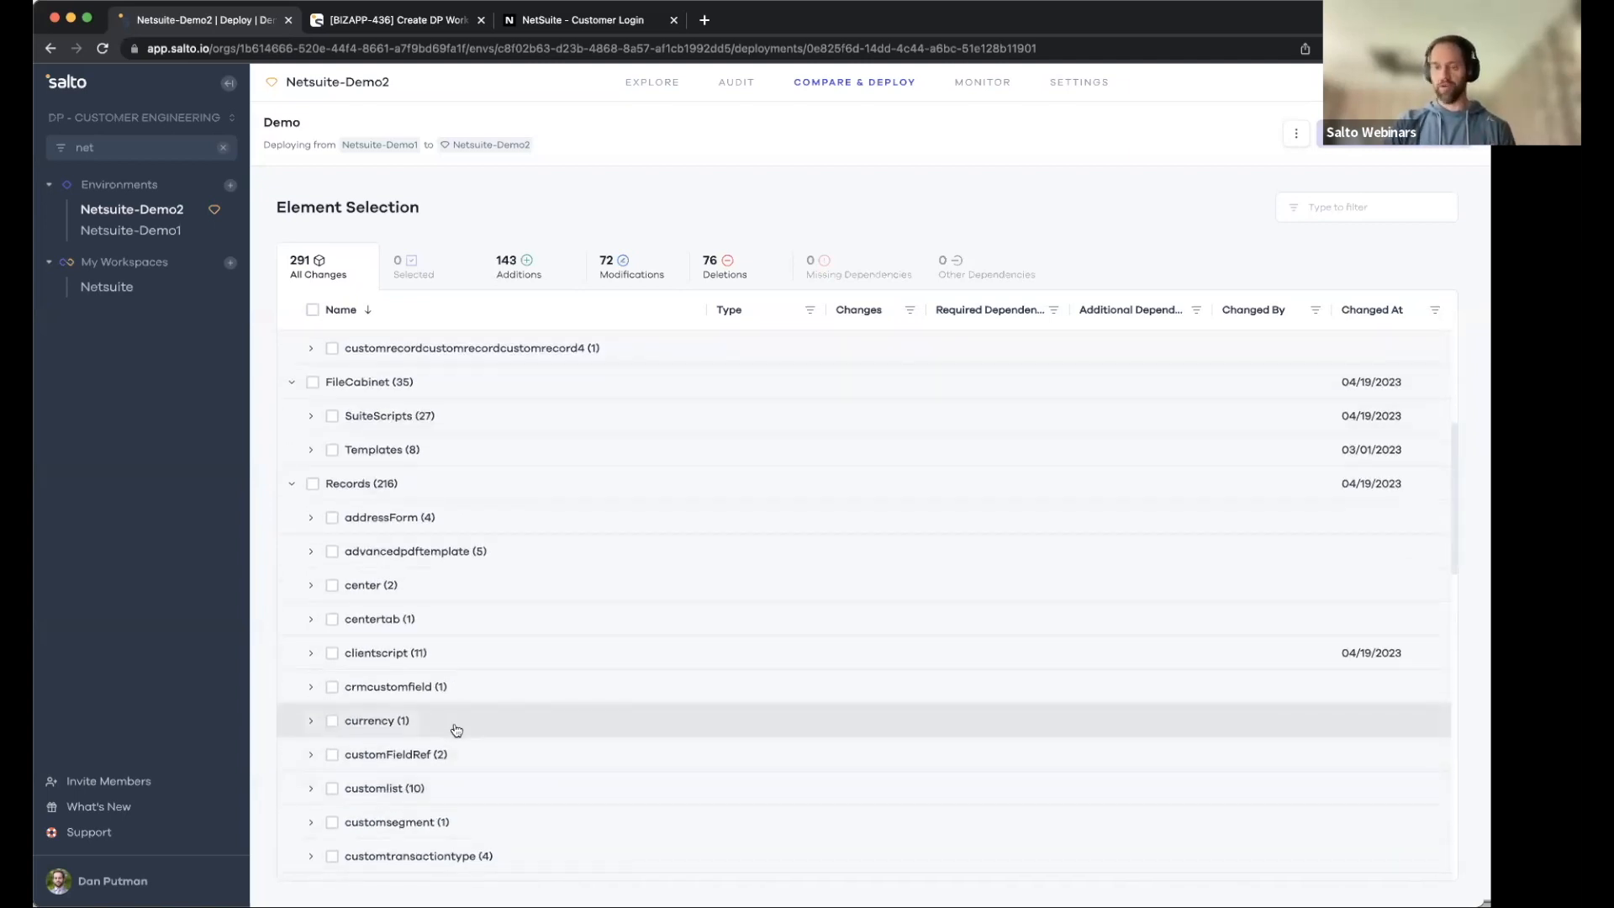
scroll(458, 733, down, 12)
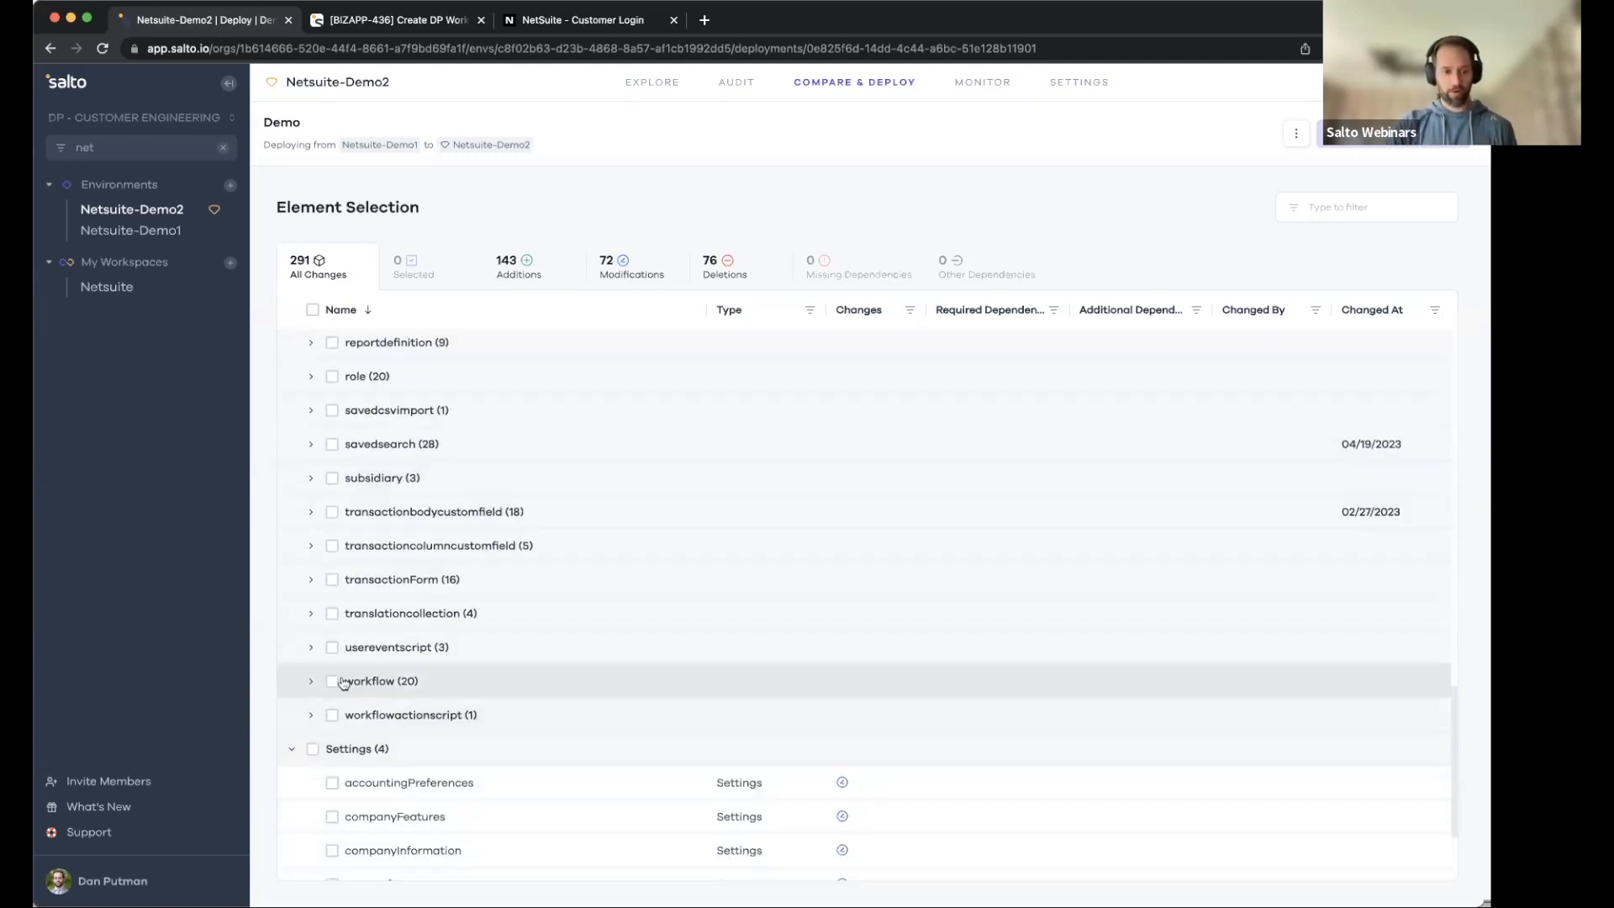
click(309, 680)
scroll(500, 733, down, 2)
scroll(500, 733, down, 2)
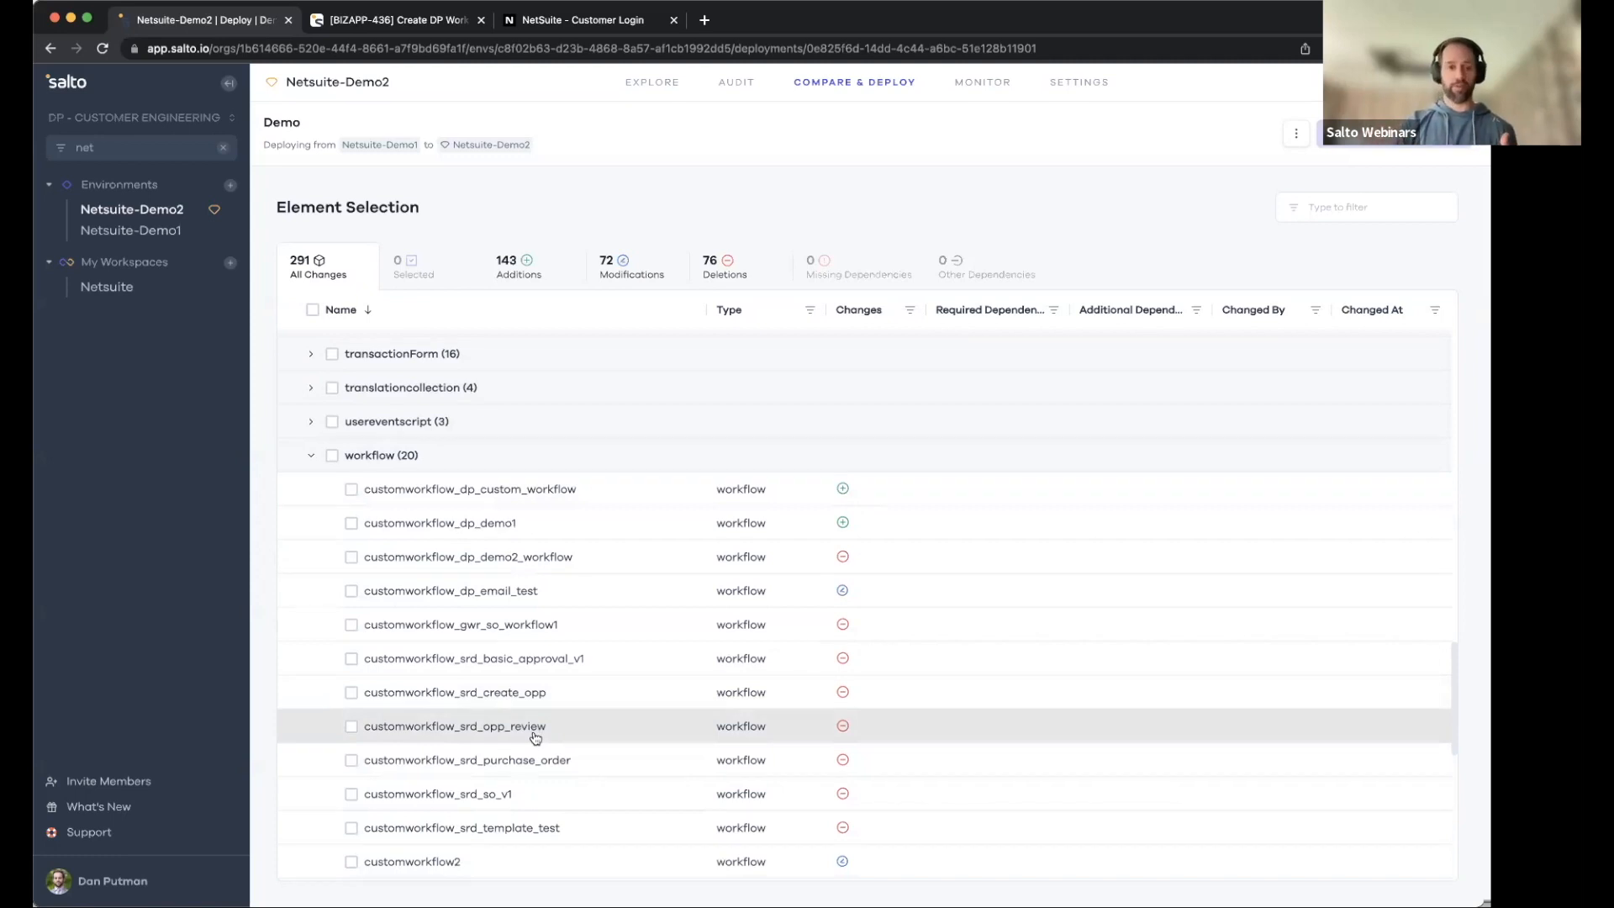
scroll(530, 588, down, 1)
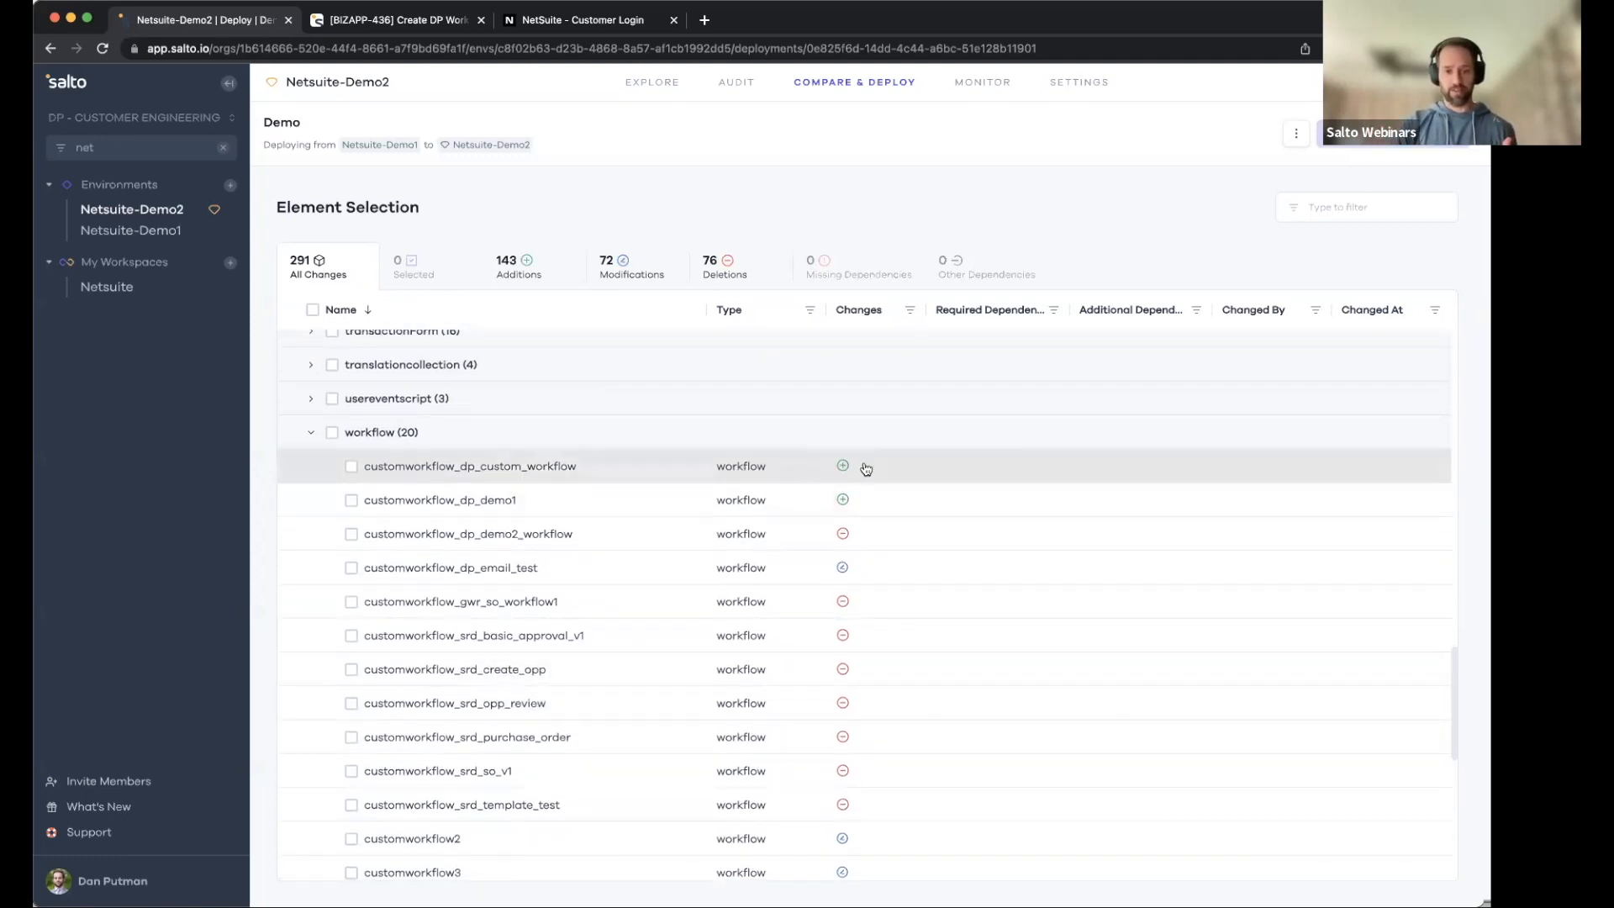
click(809, 471)
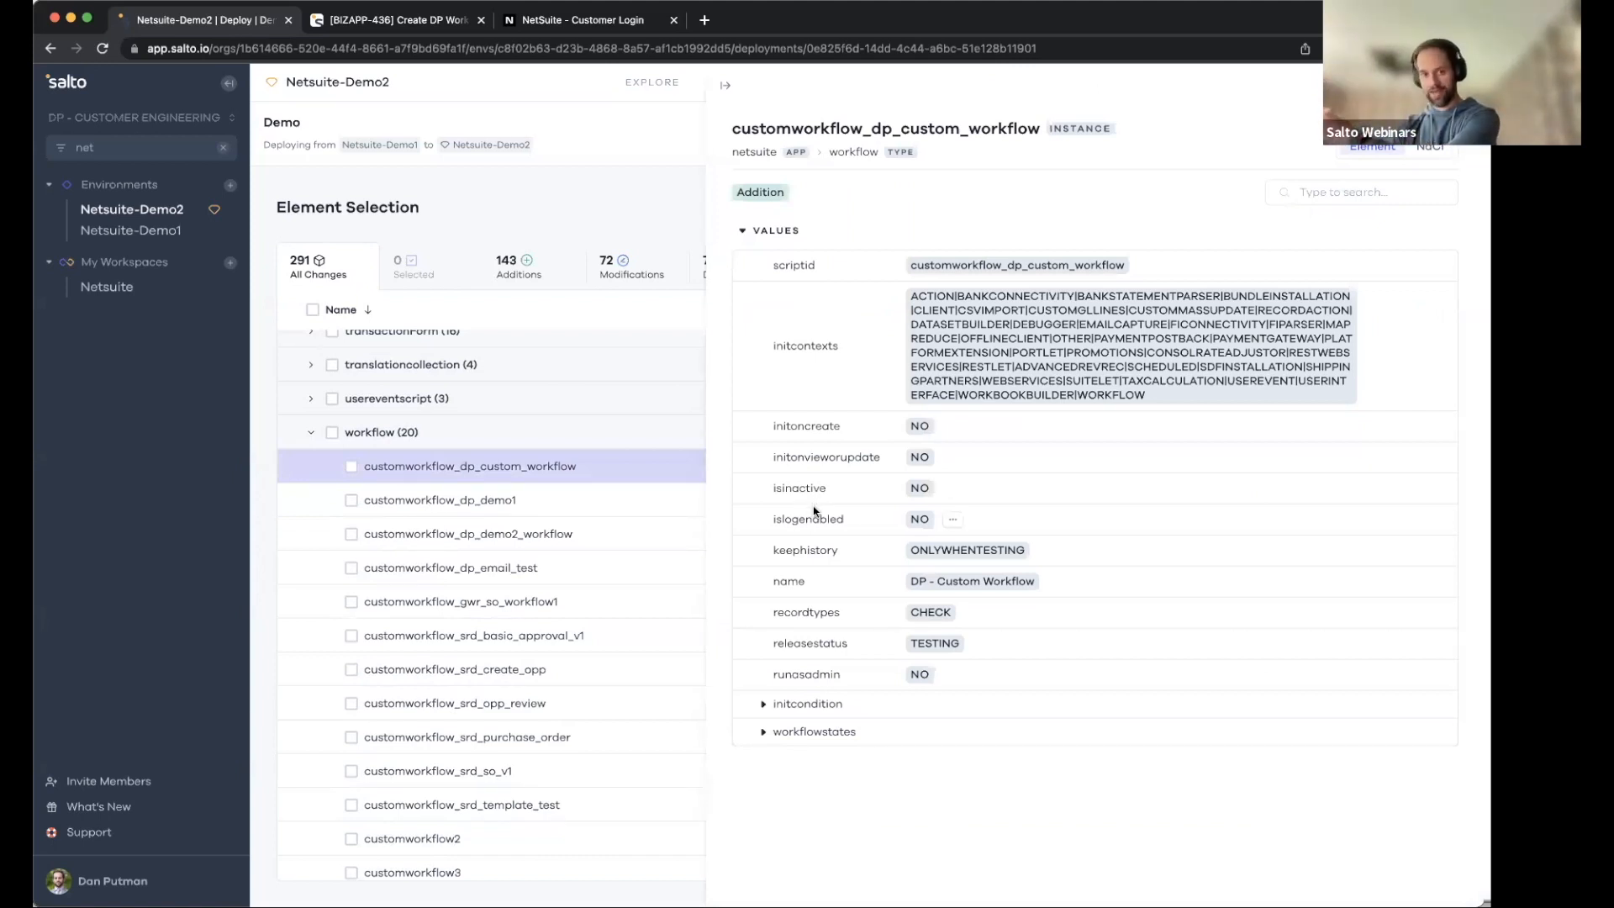
click(548, 537)
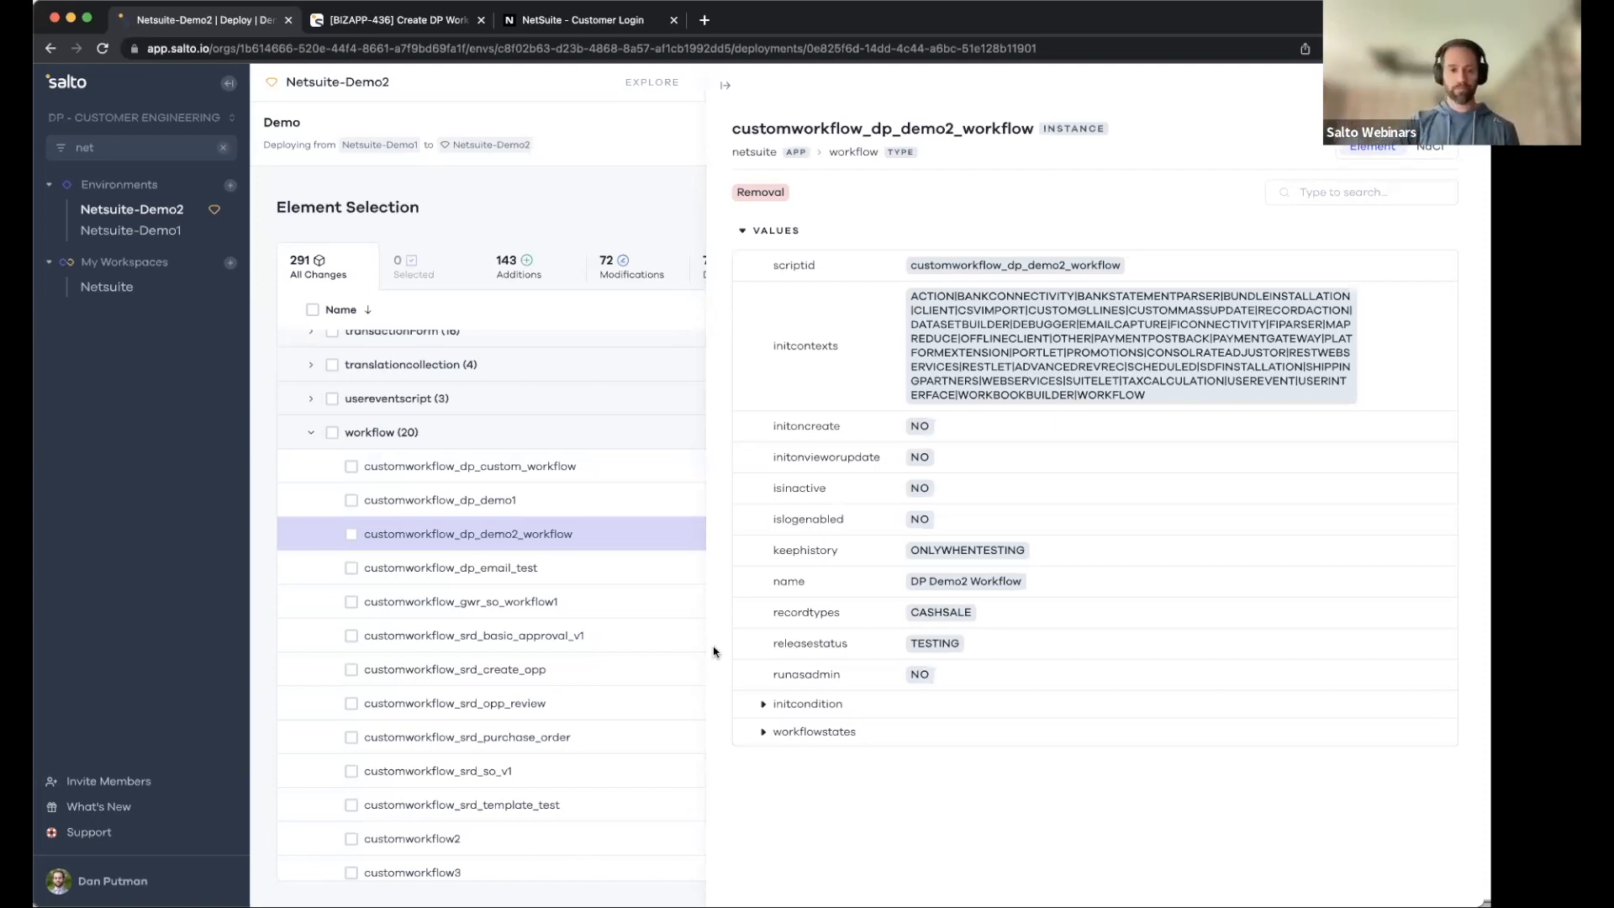
Examine the modification in customworkflow_dp_email_test by expanding its workflowstates down to the workflowactions, and close the details.
click(534, 568)
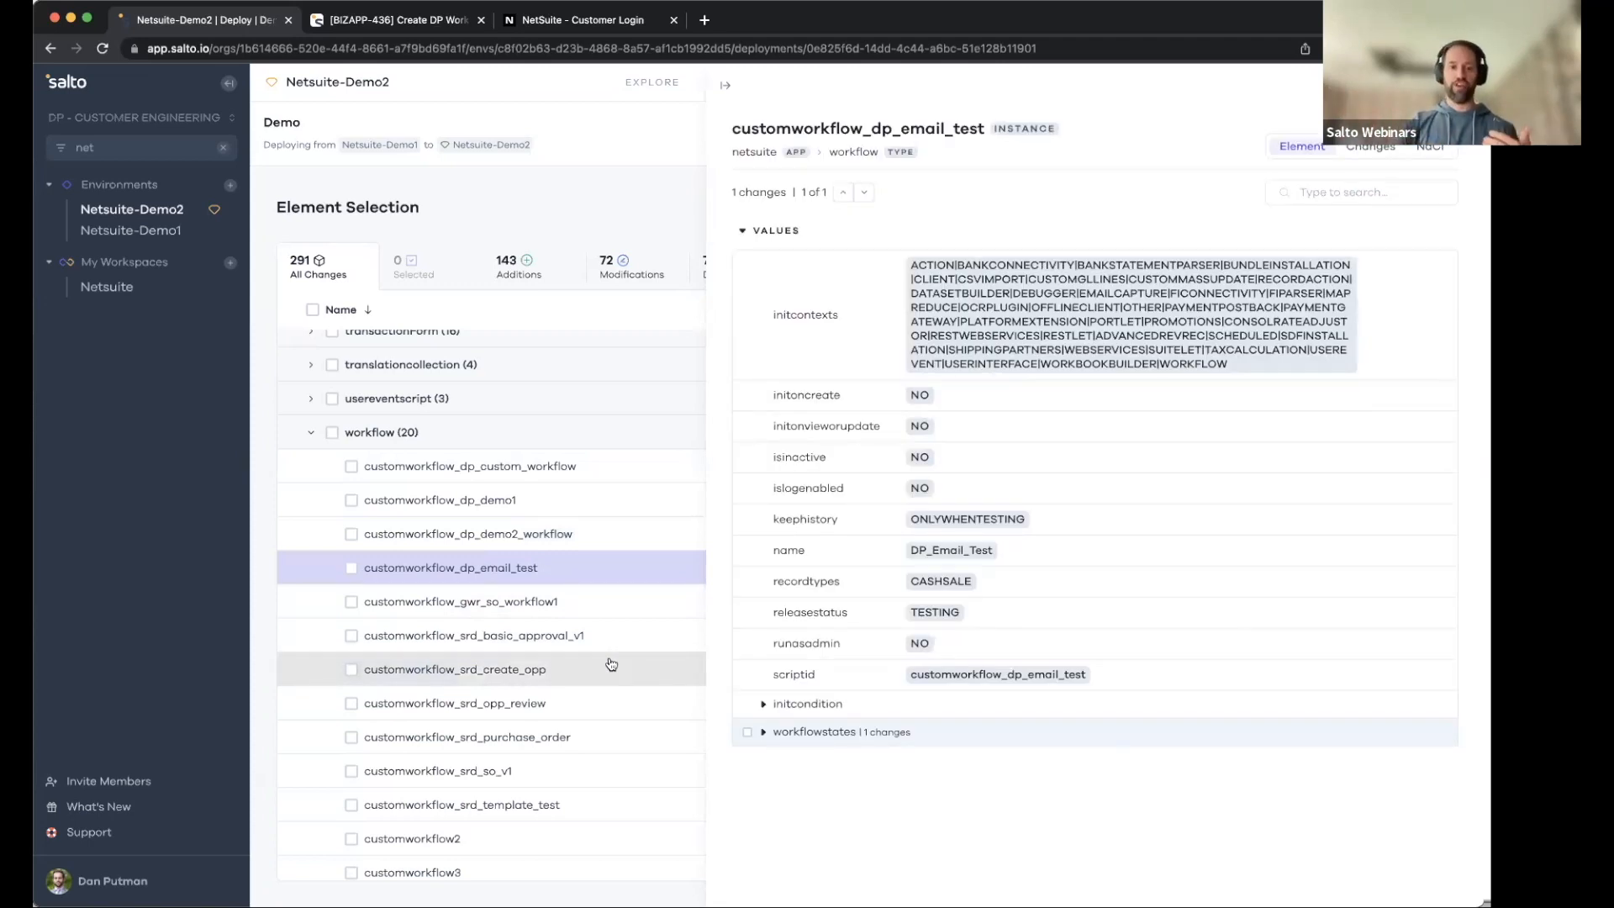
click(764, 734)
click(865, 195)
scroll(939, 487, down, 1)
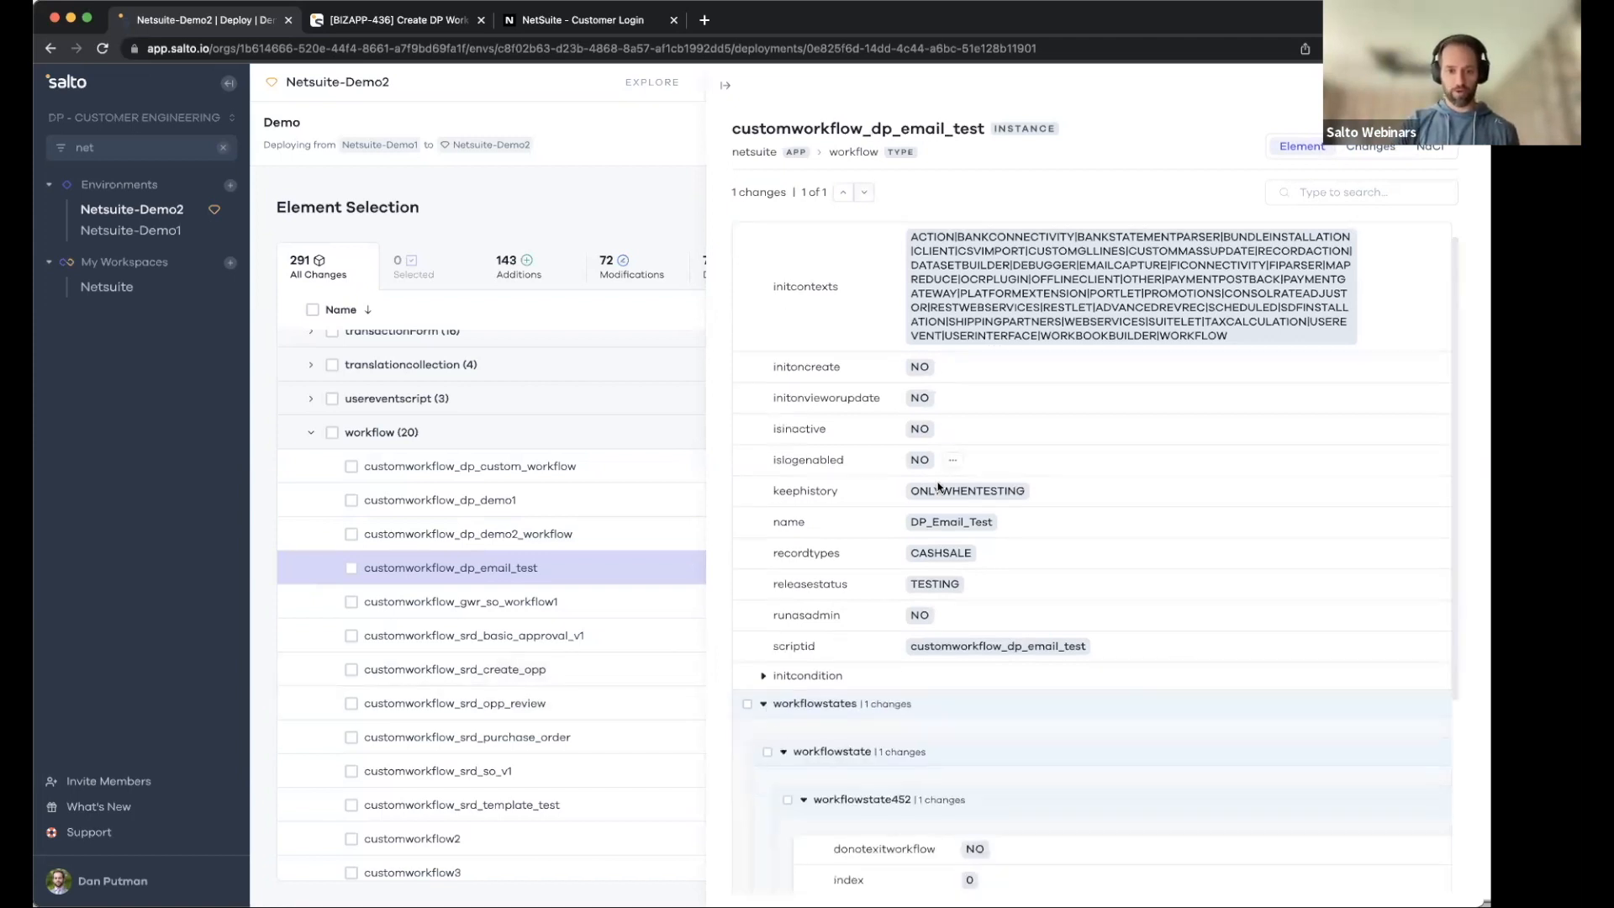
scroll(939, 486, down, 3)
click(900, 750)
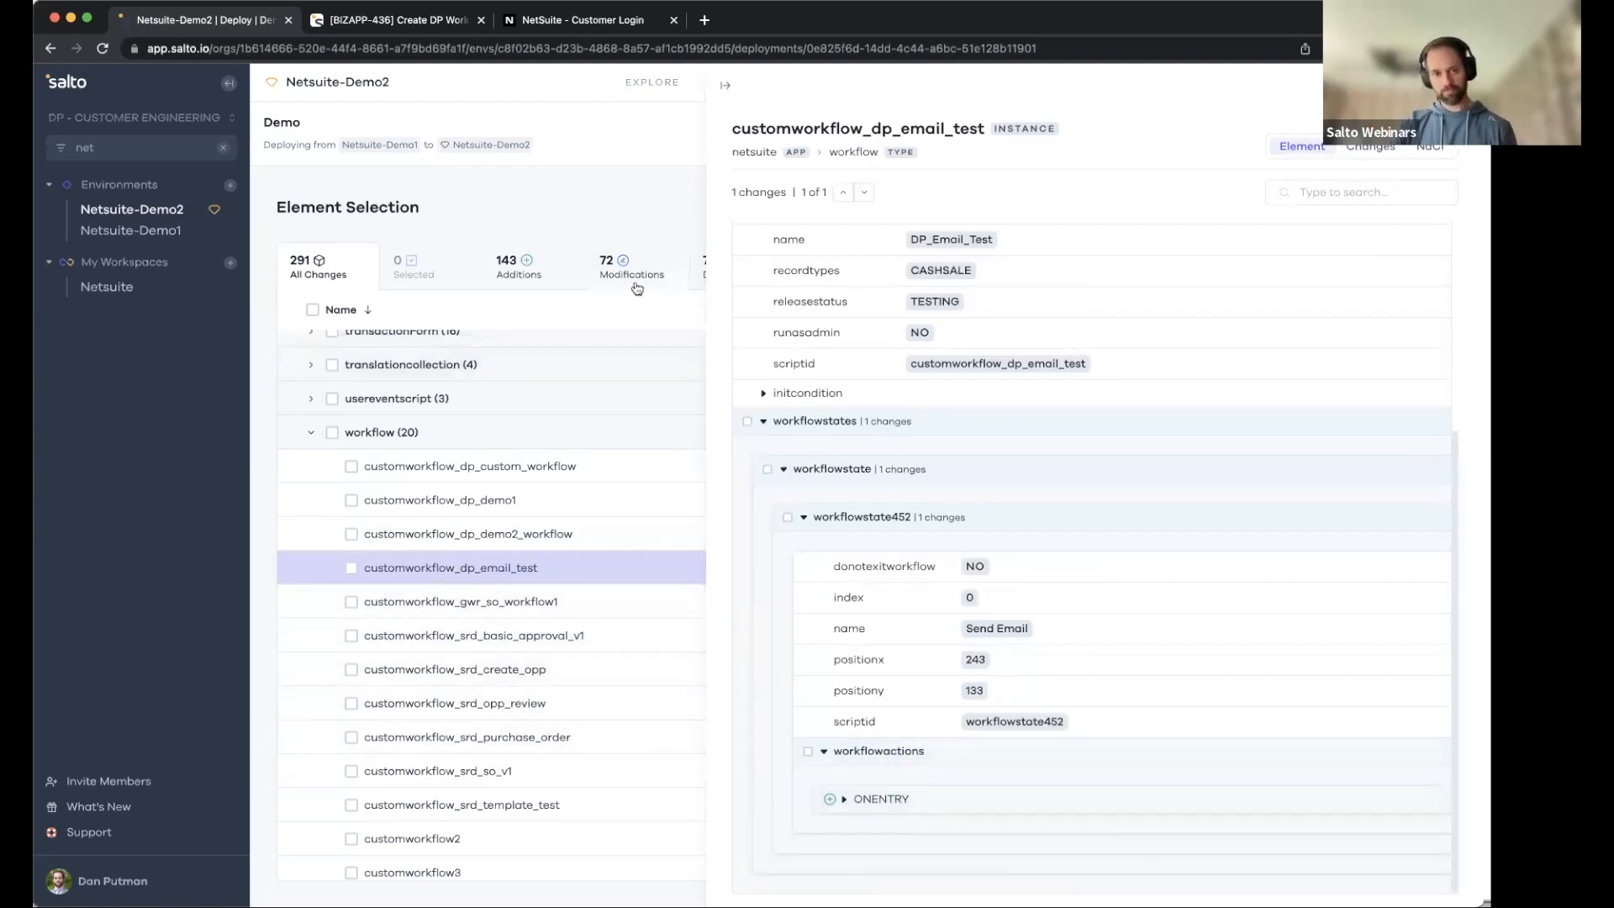
click(654, 200)
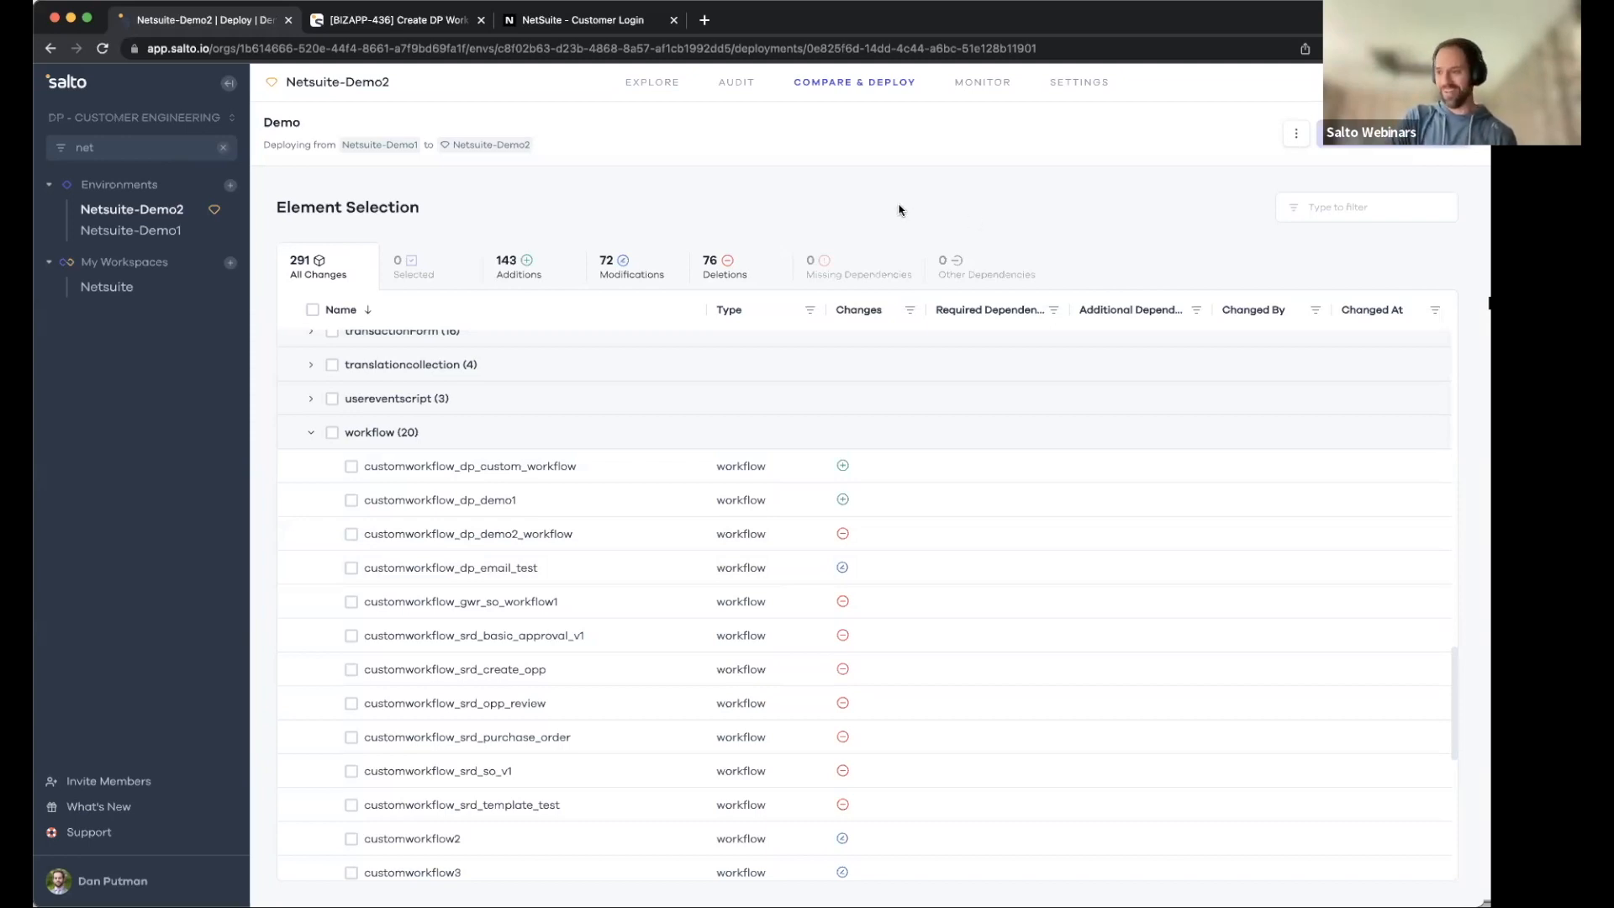
Select the workflow customworkflow_dp_demo1 in the workflow group for deployment.
click(312, 436)
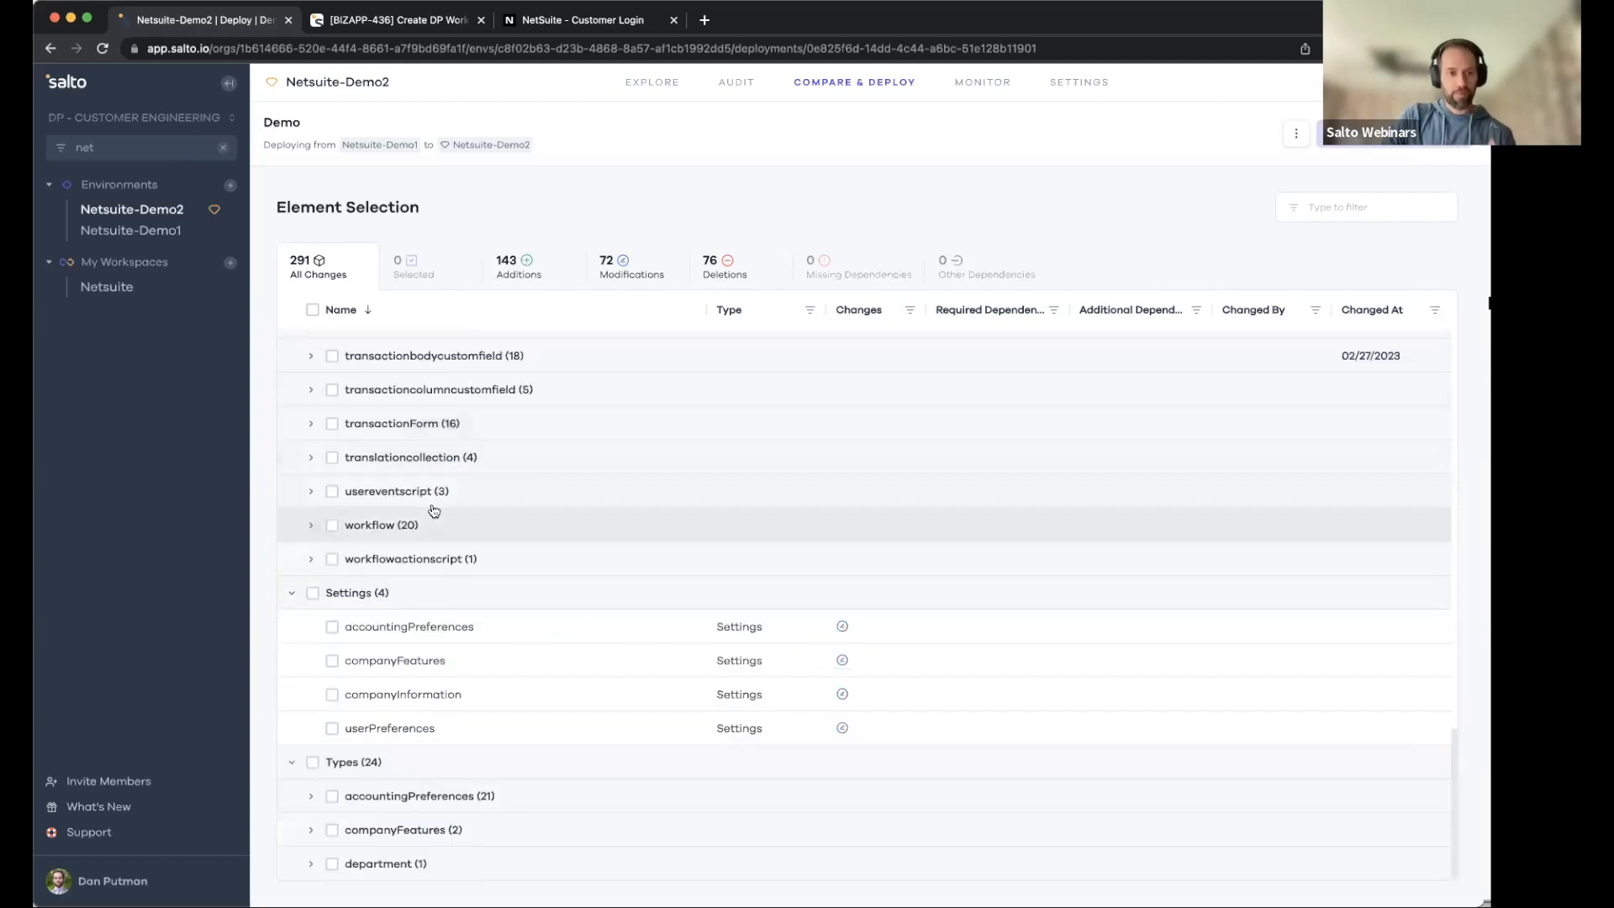
click(311, 524)
scroll(521, 664, down, 1)
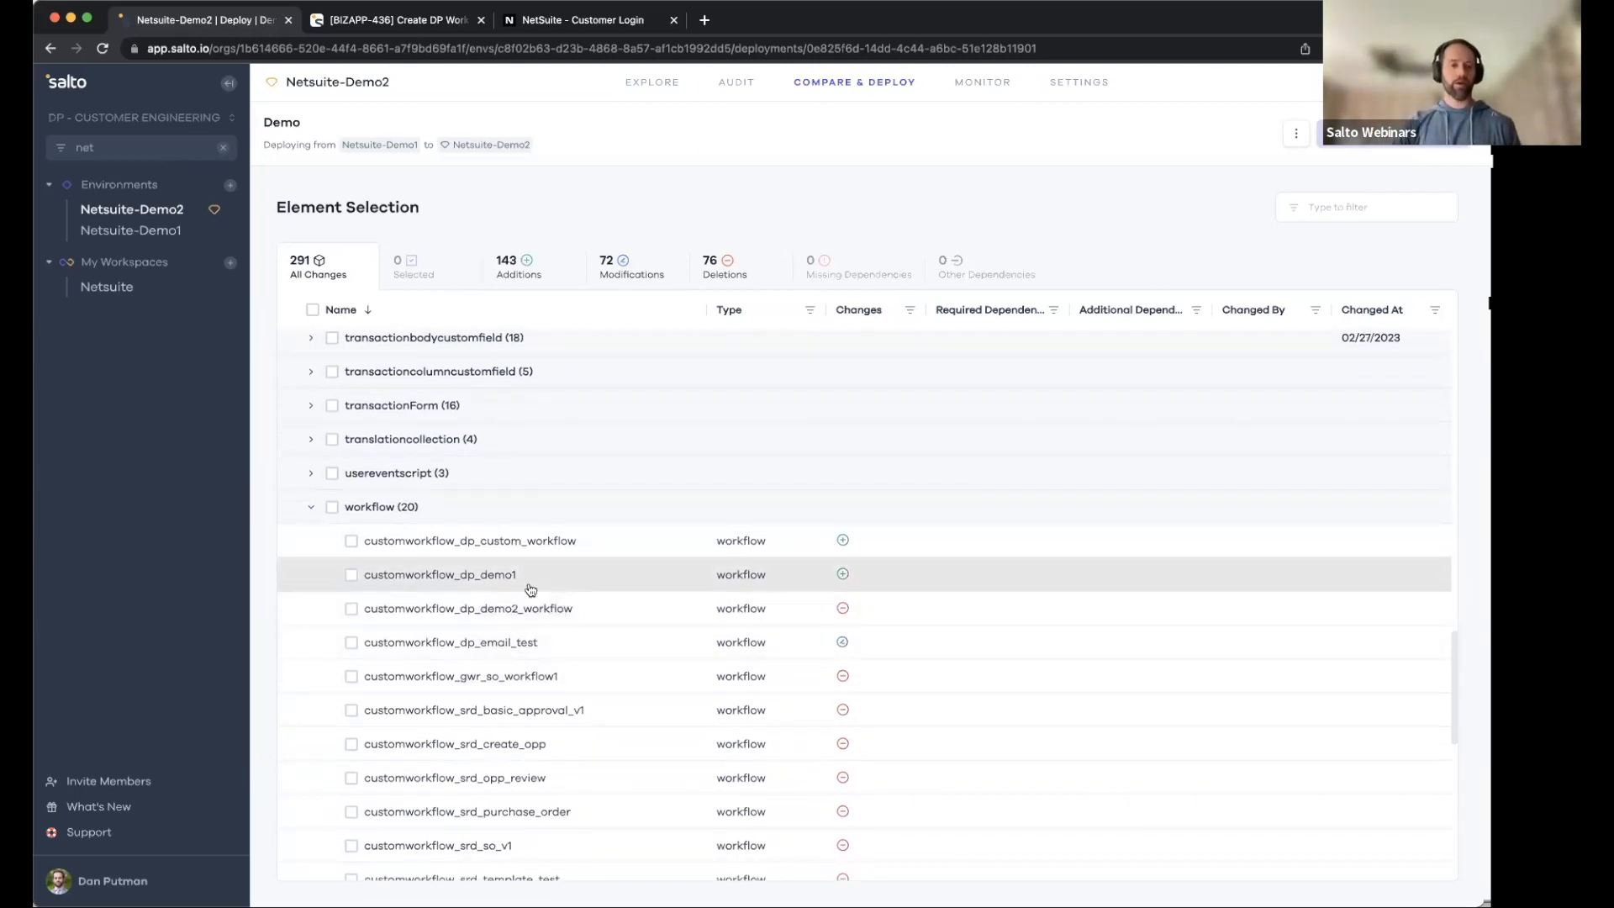
click(351, 575)
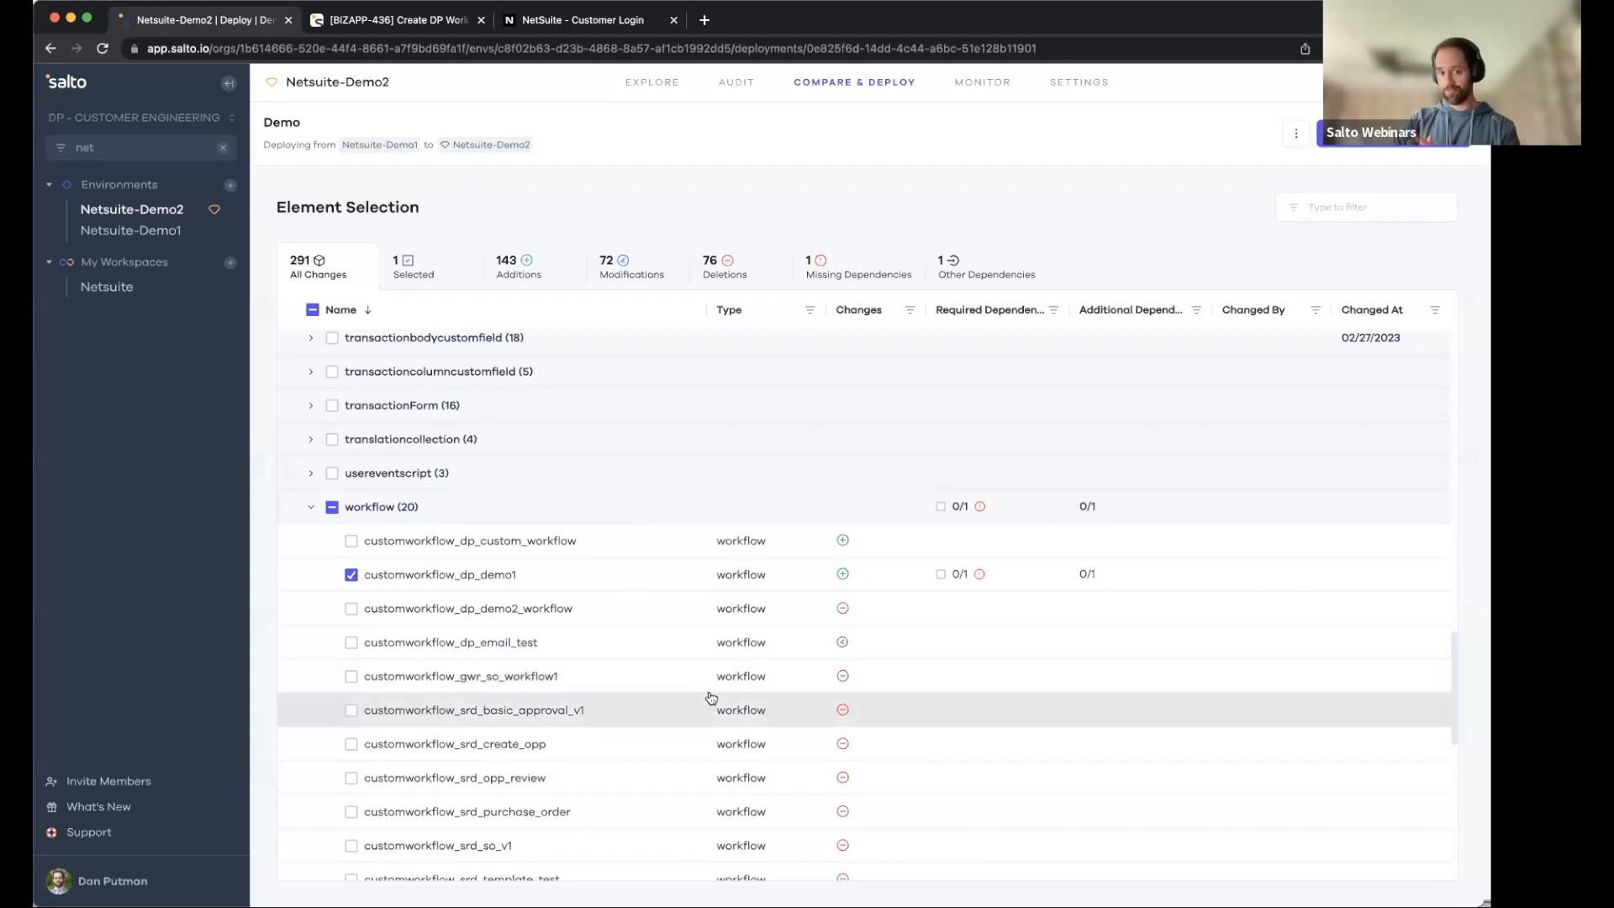
Add the missing required dependency, the saved search customsearch_dp_search_1, to the deployment selection.
mouse_move(976, 578)
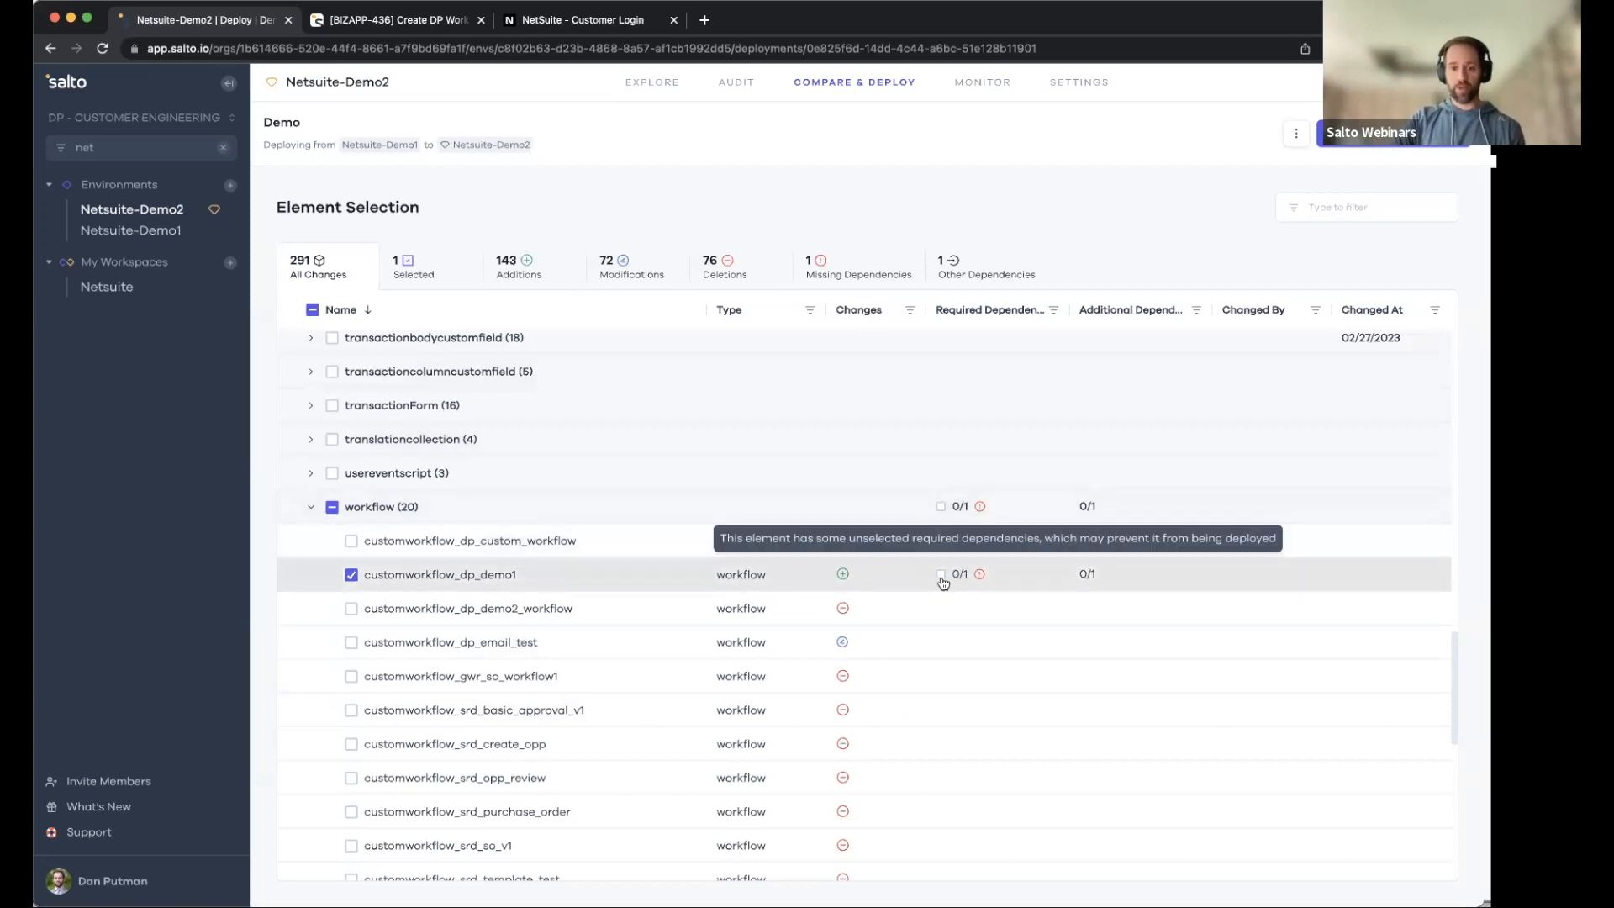
click(857, 267)
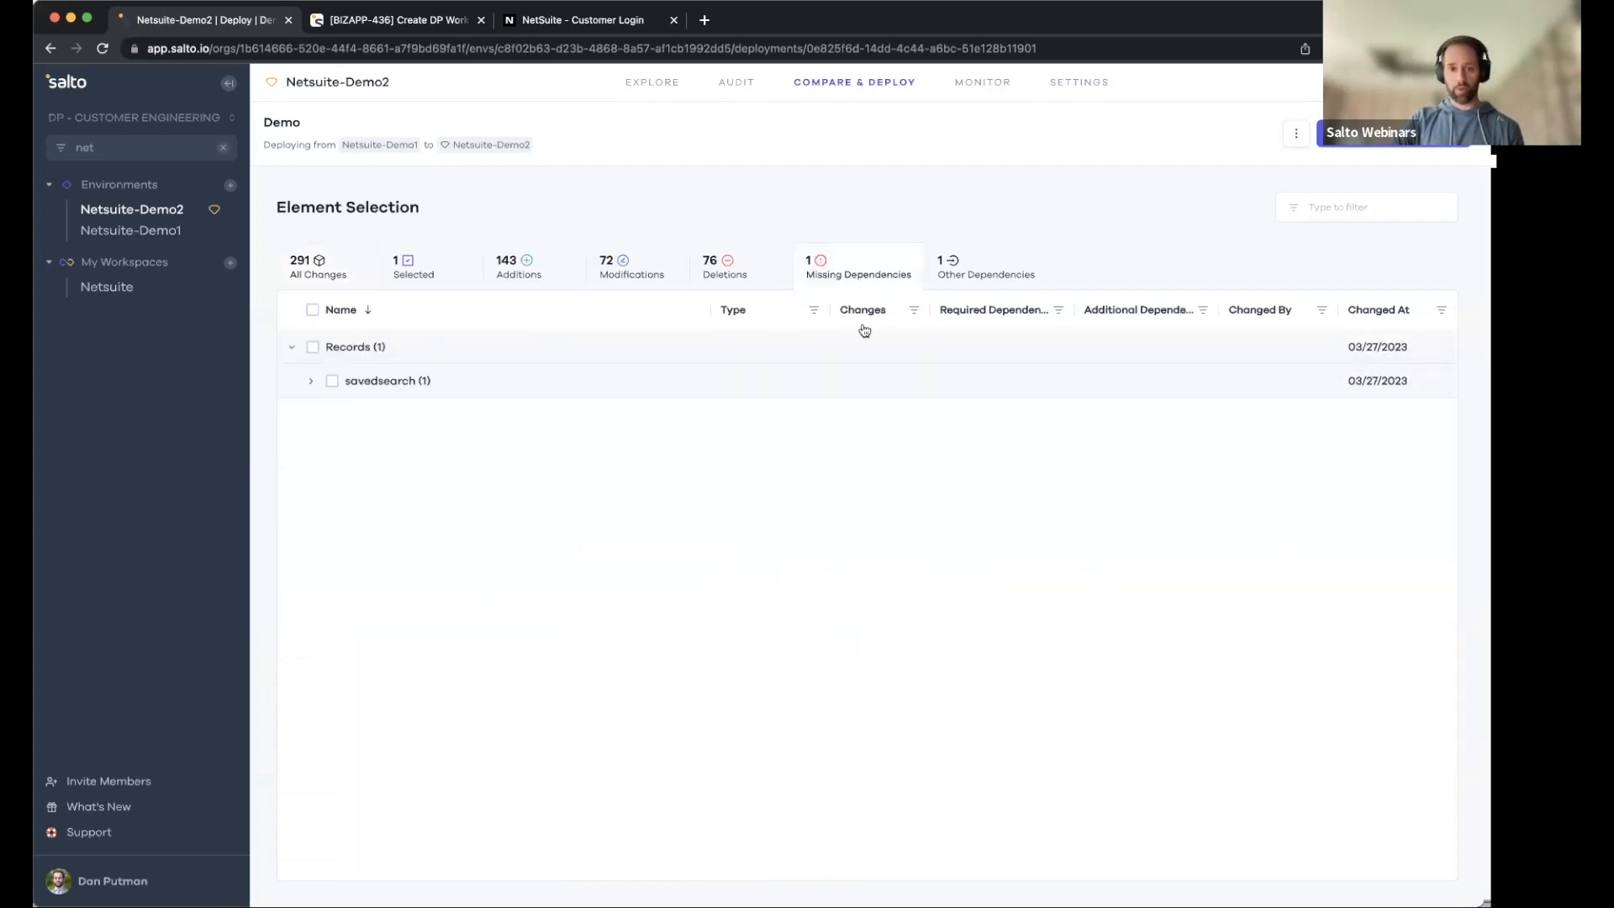
click(310, 380)
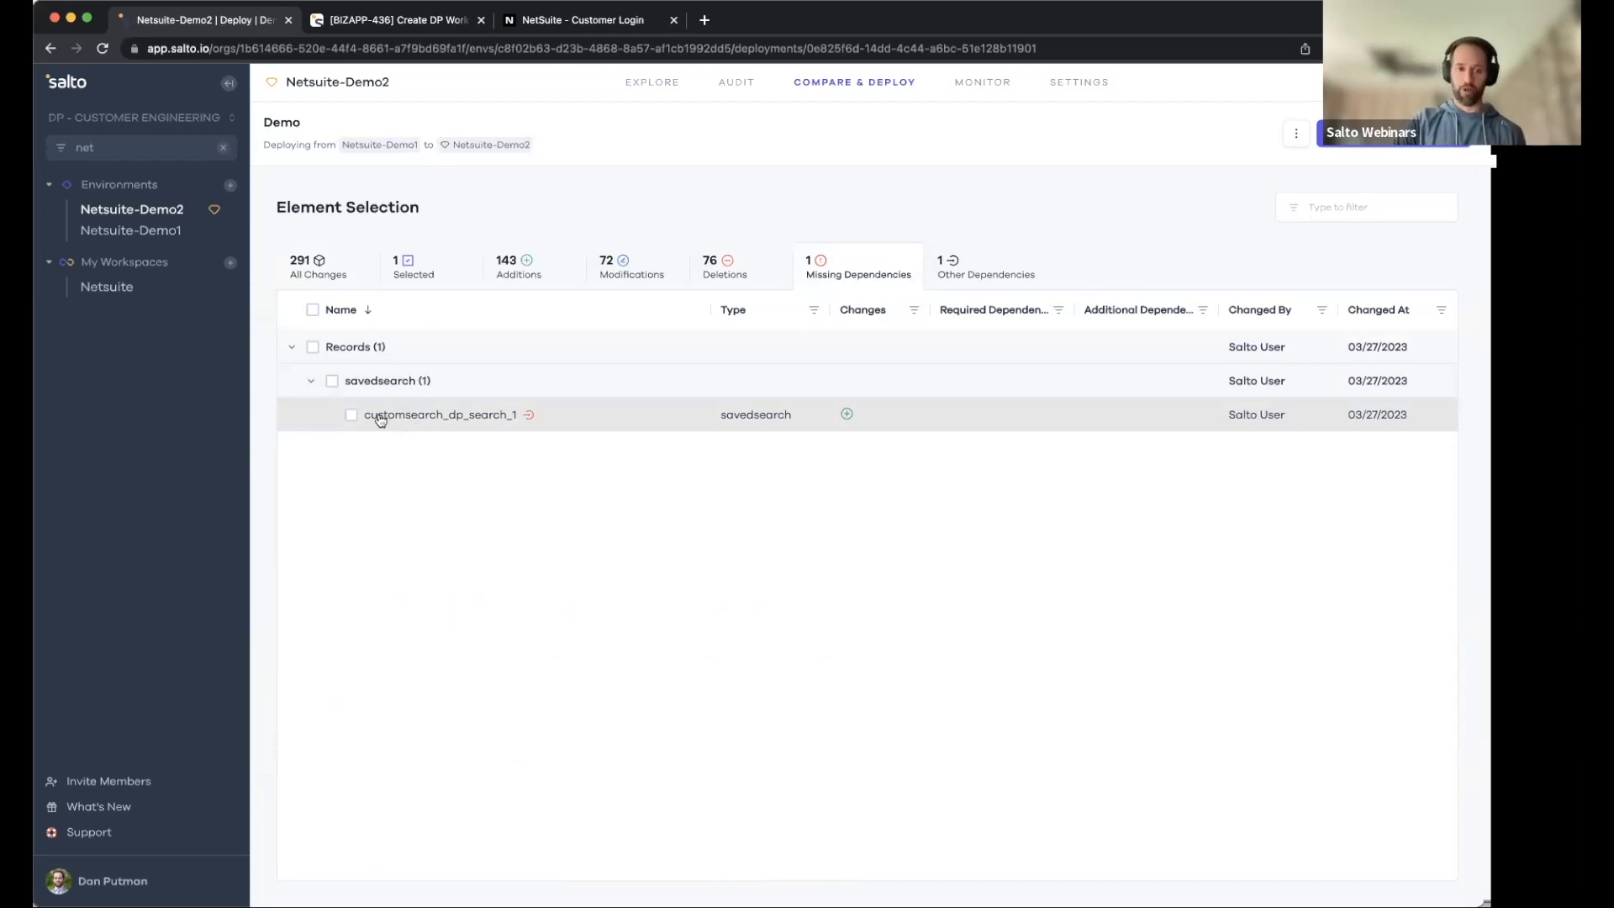
click(351, 415)
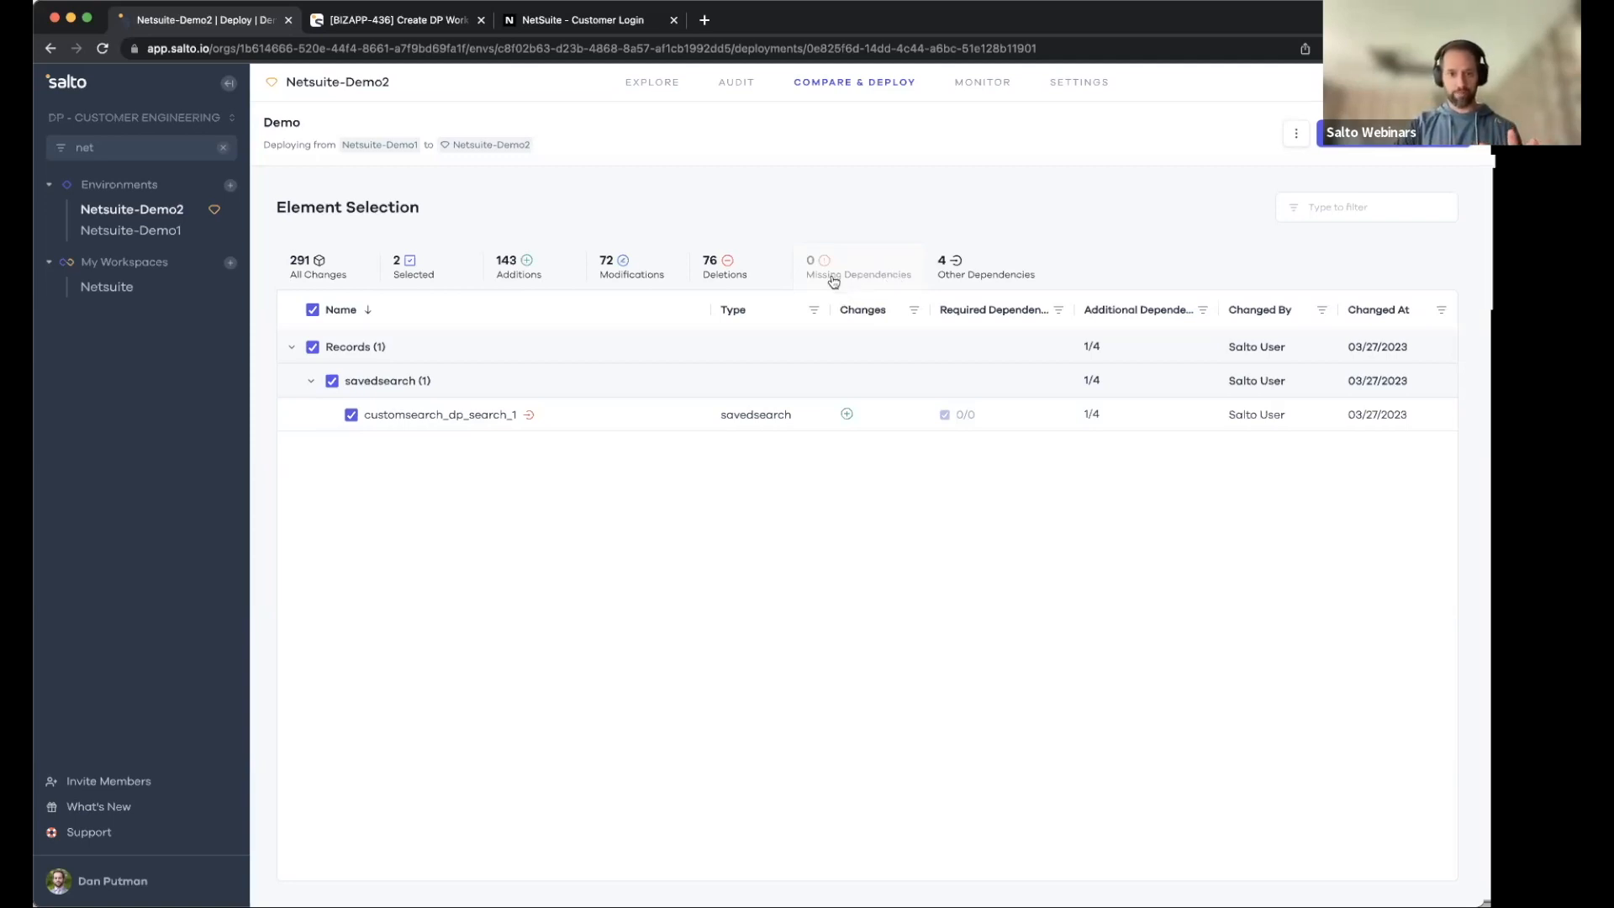
Review the other dependencies by expanding the transactionbodycustomfield and workflow groups and inspecting custbodybundle_type and customworkflow_dp_custom_workflow.
click(958, 271)
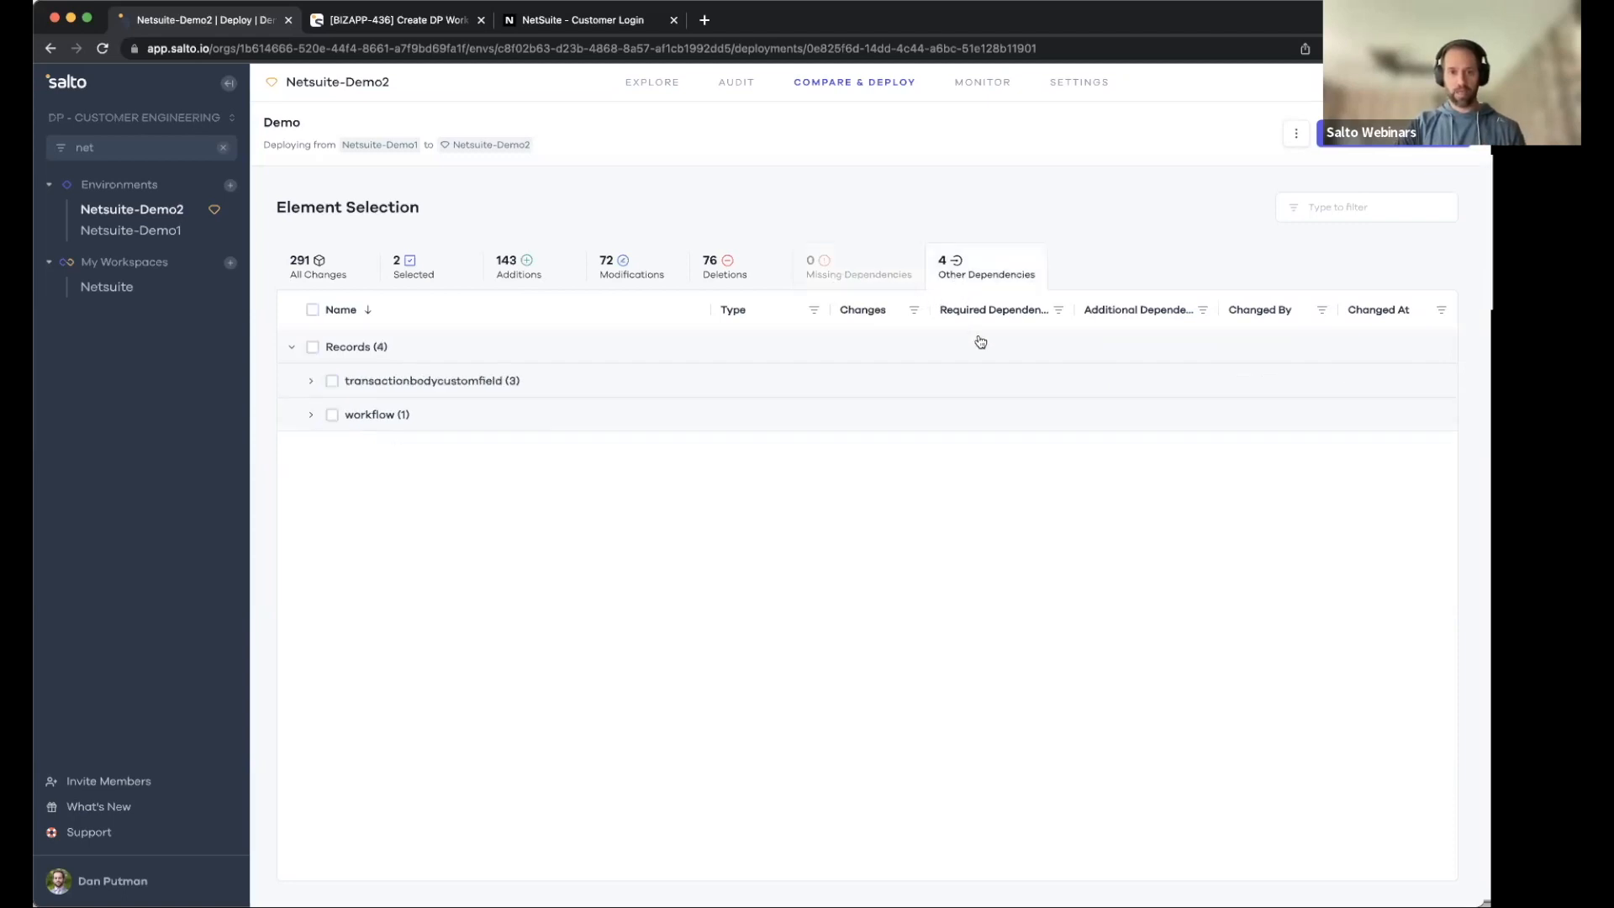
click(311, 382)
click(311, 516)
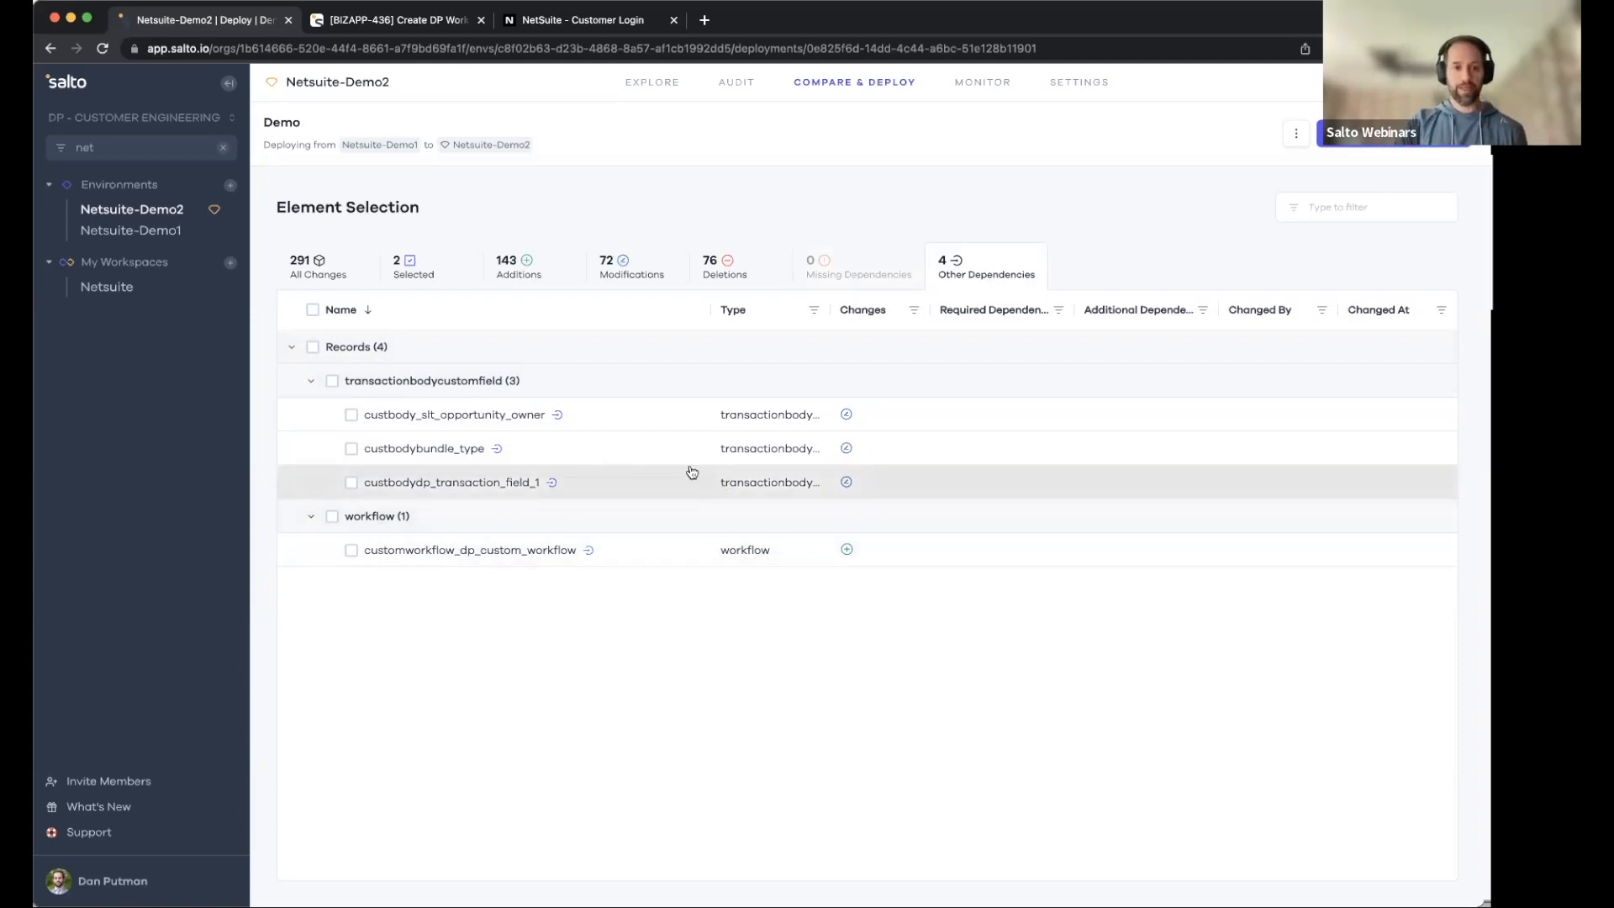
click(465, 449)
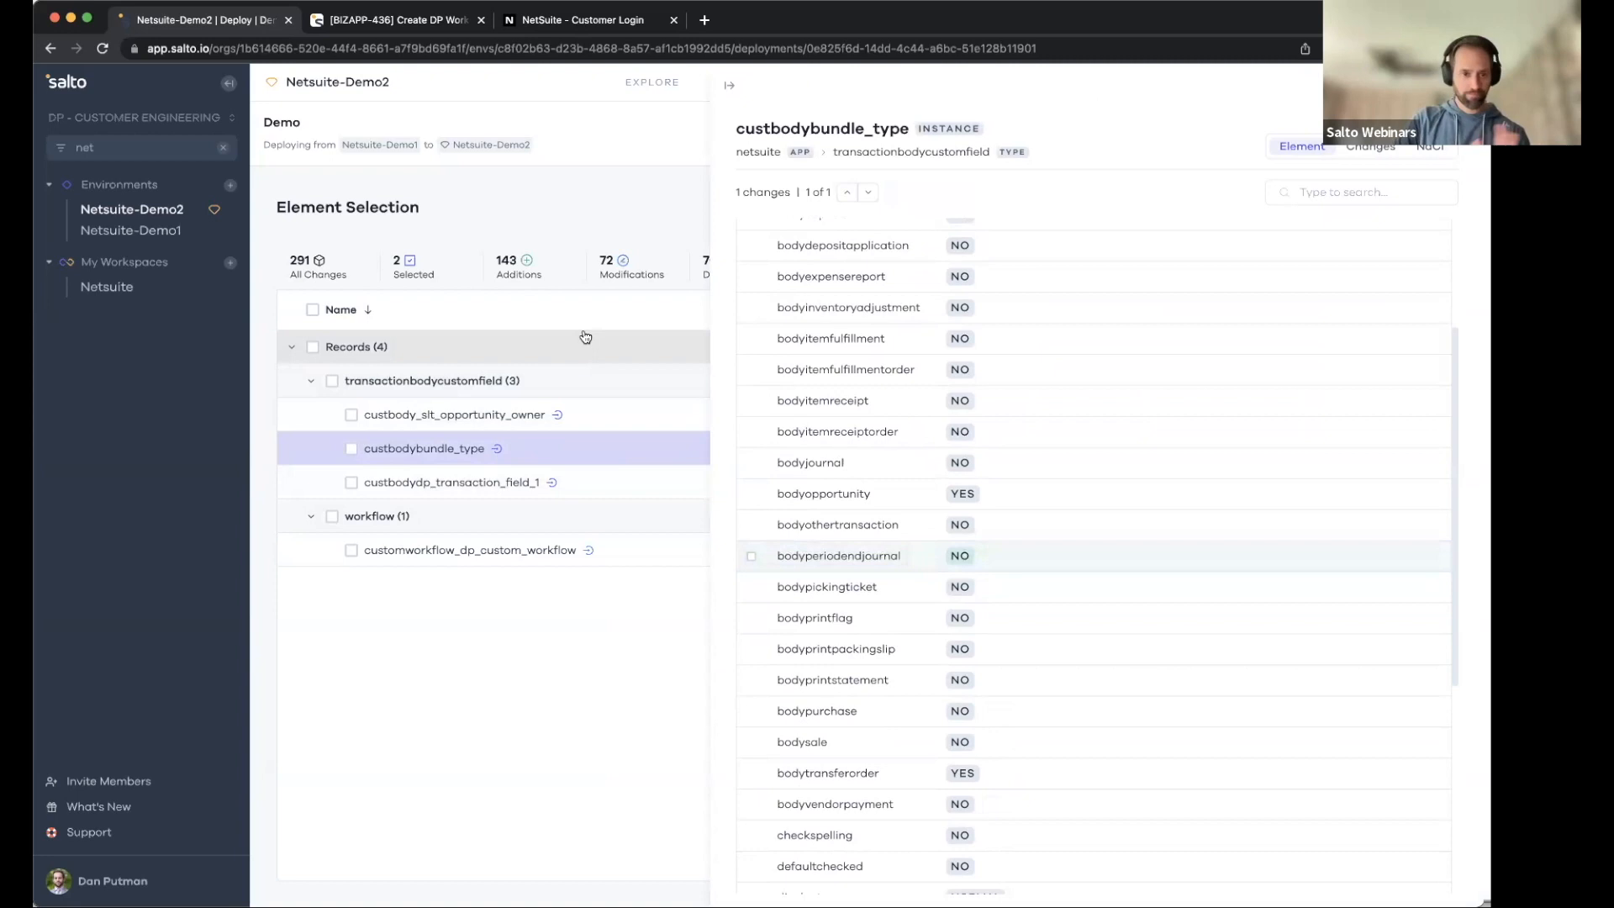
click(607, 326)
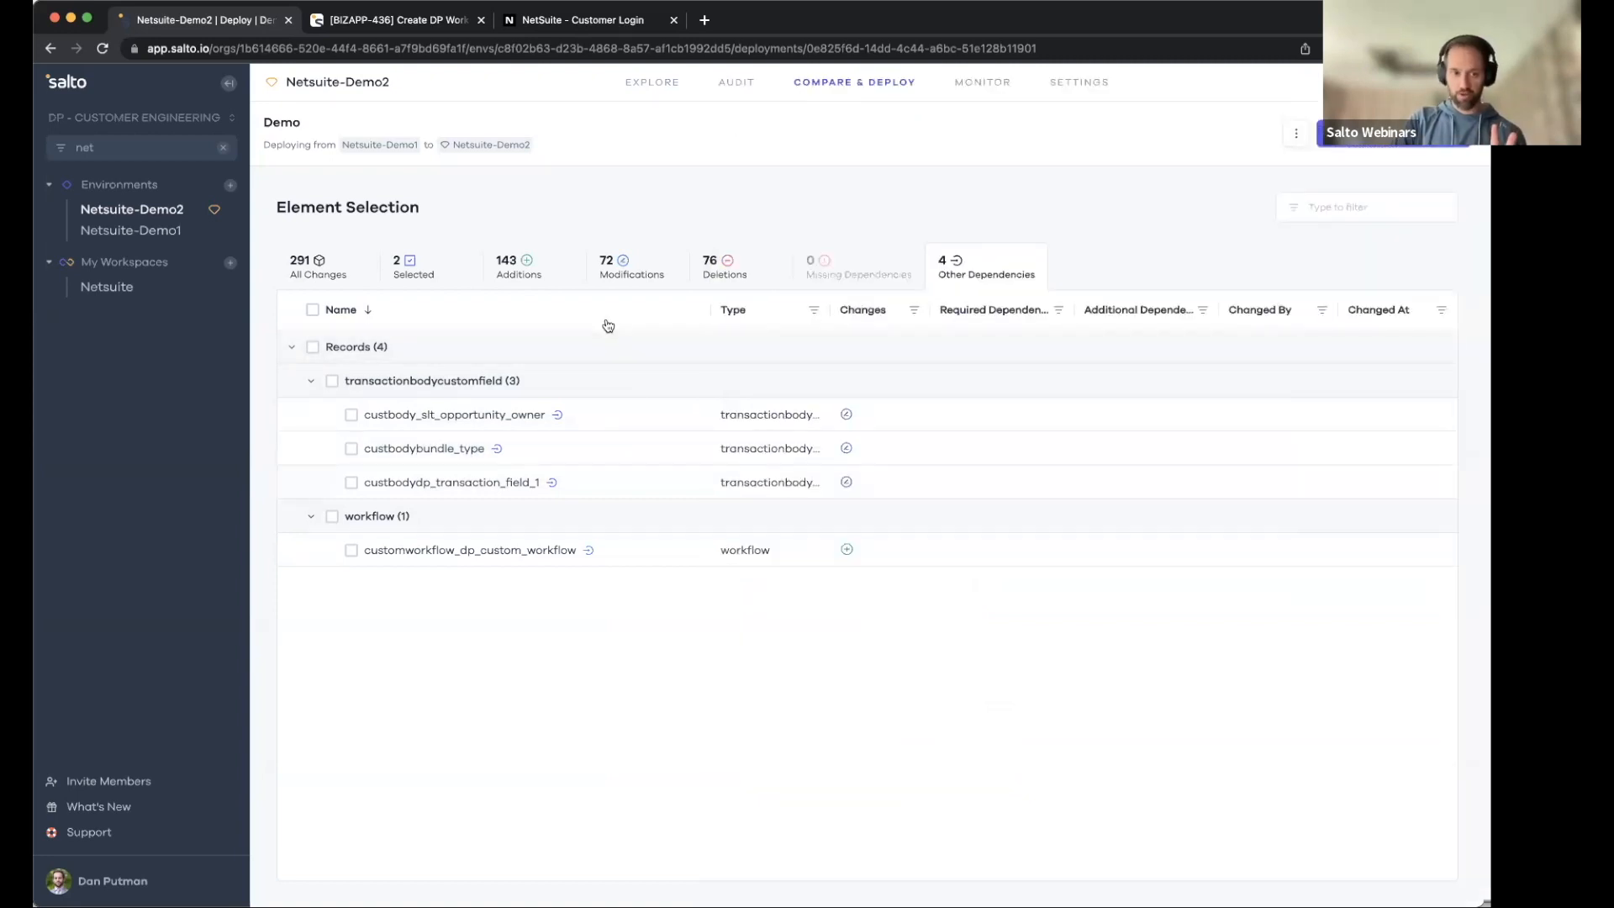
click(547, 557)
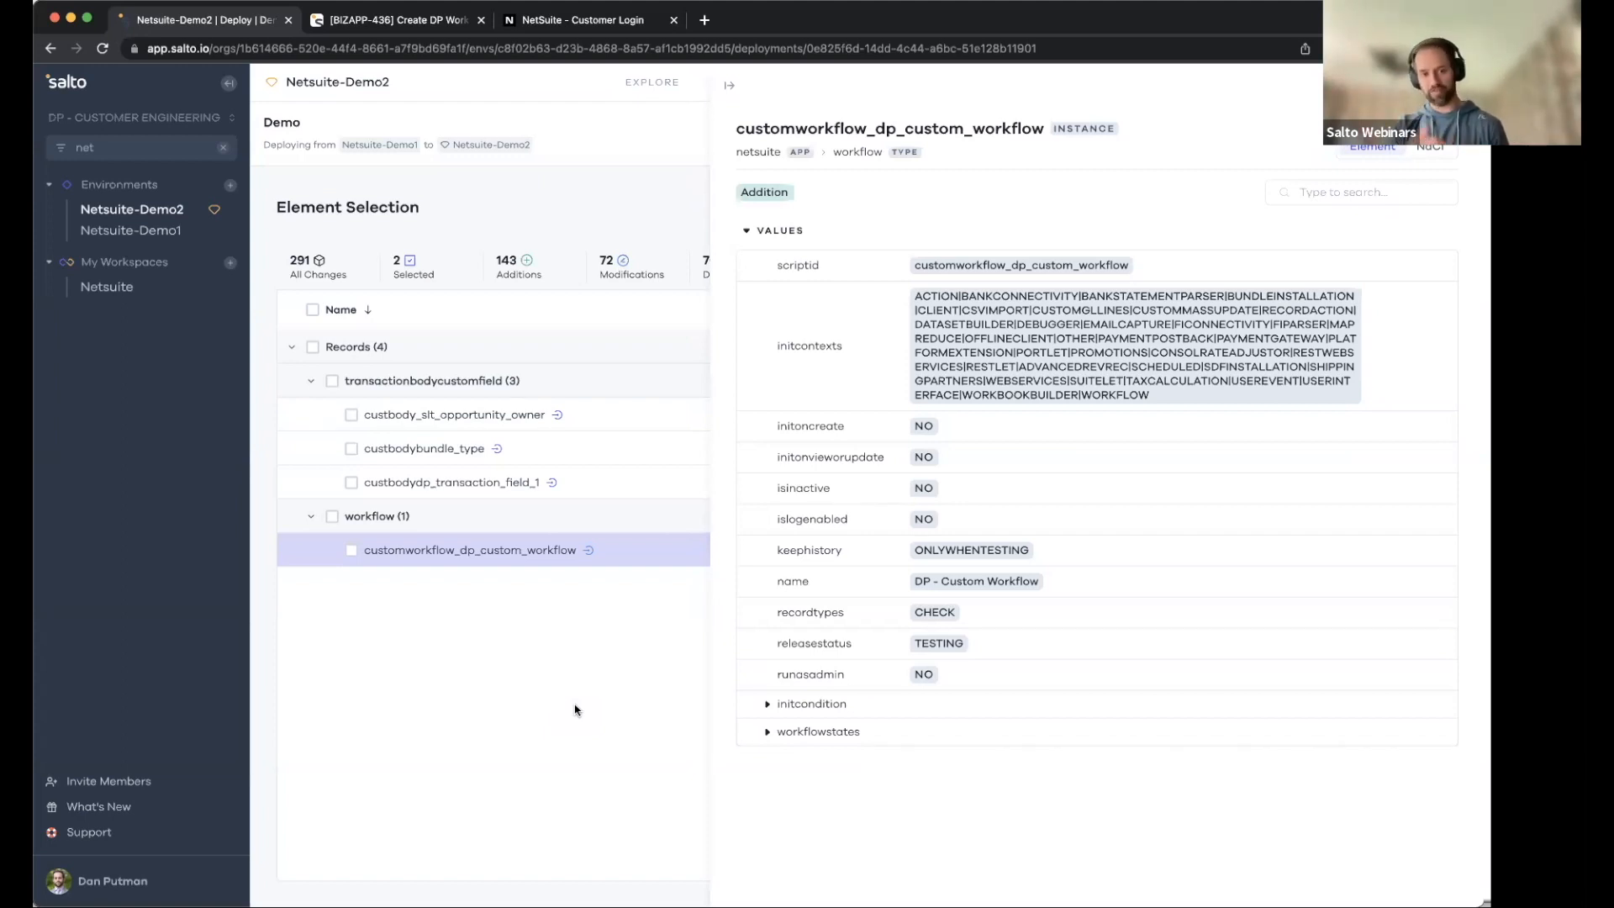
click(570, 710)
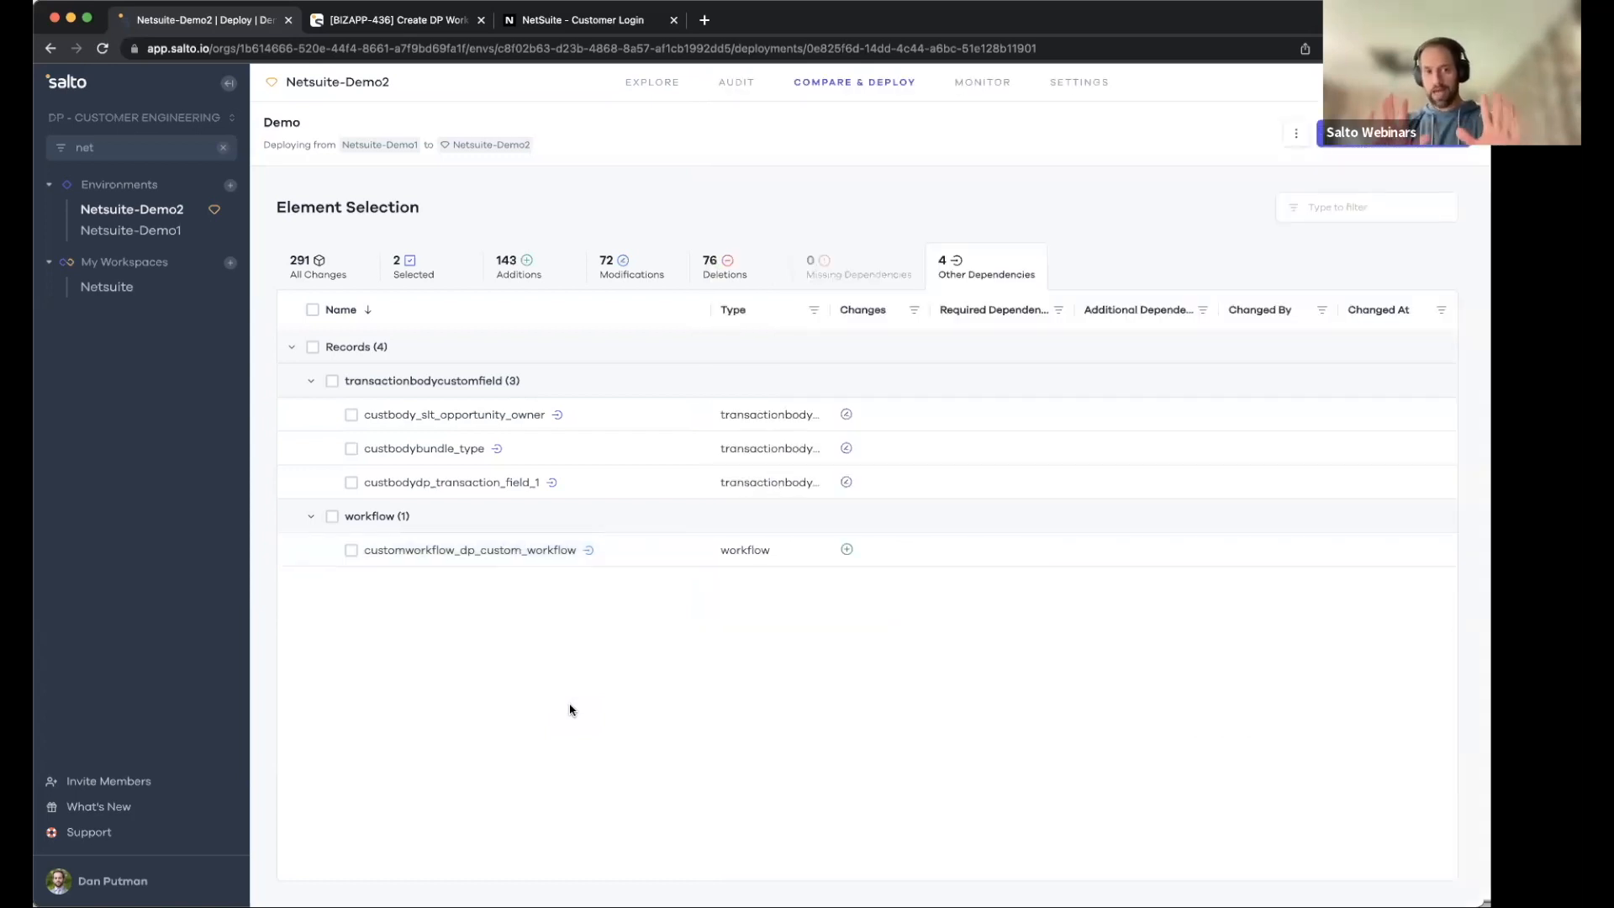
Preview the deployment of the two selected elements, check which will be added, and deploy them to Netsuite-Demo2 despite its sensitive-environment status.
click(451, 280)
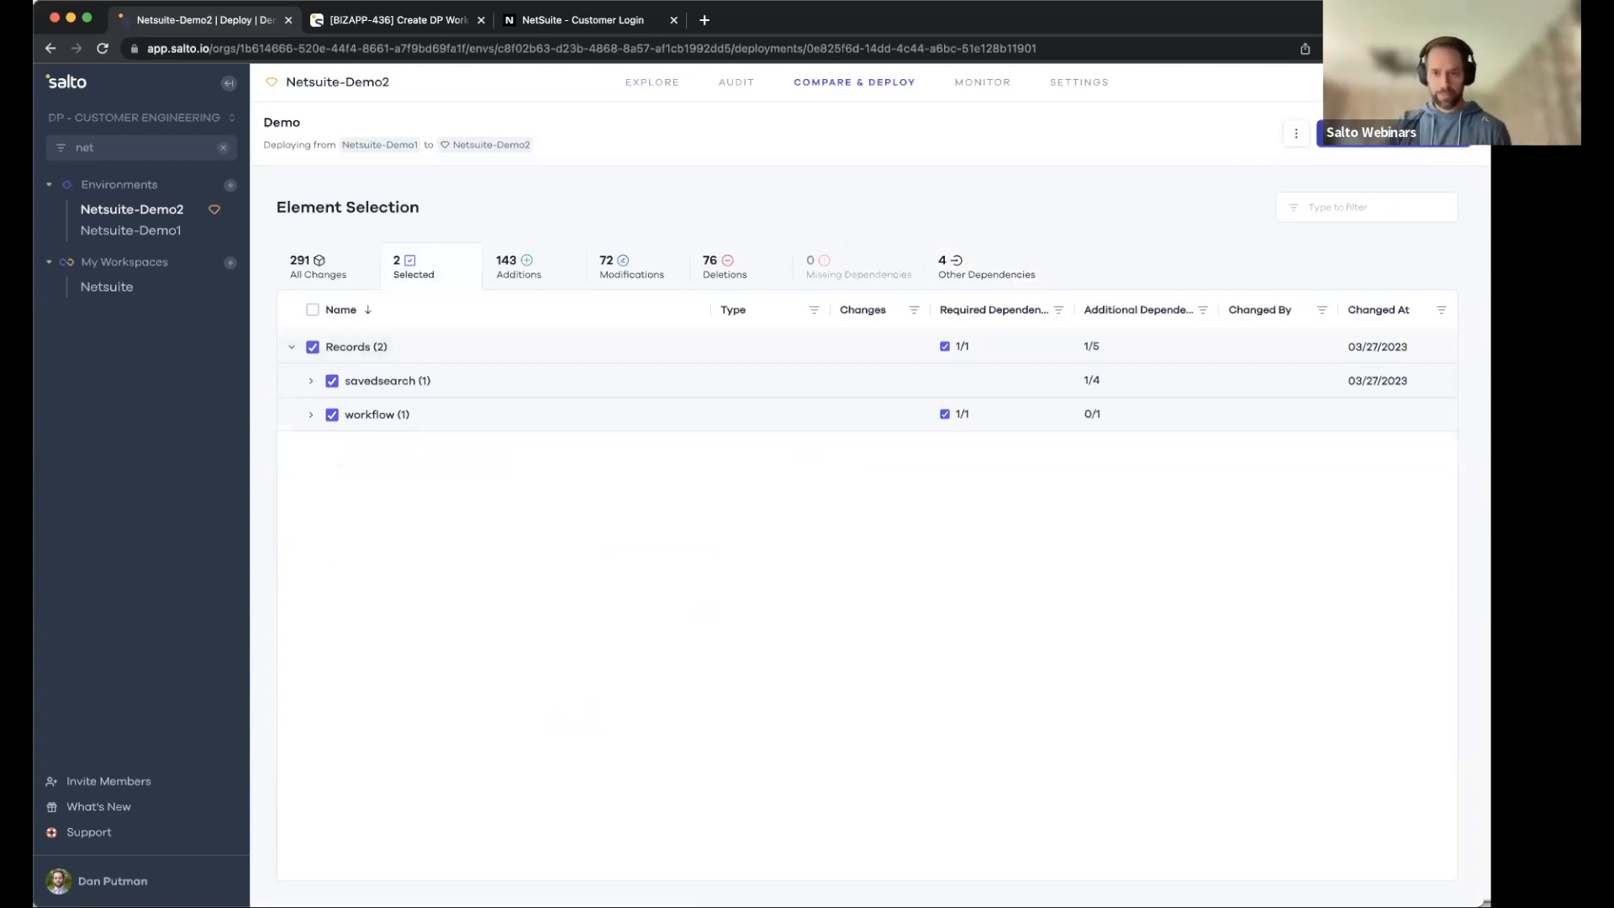
click(1352, 137)
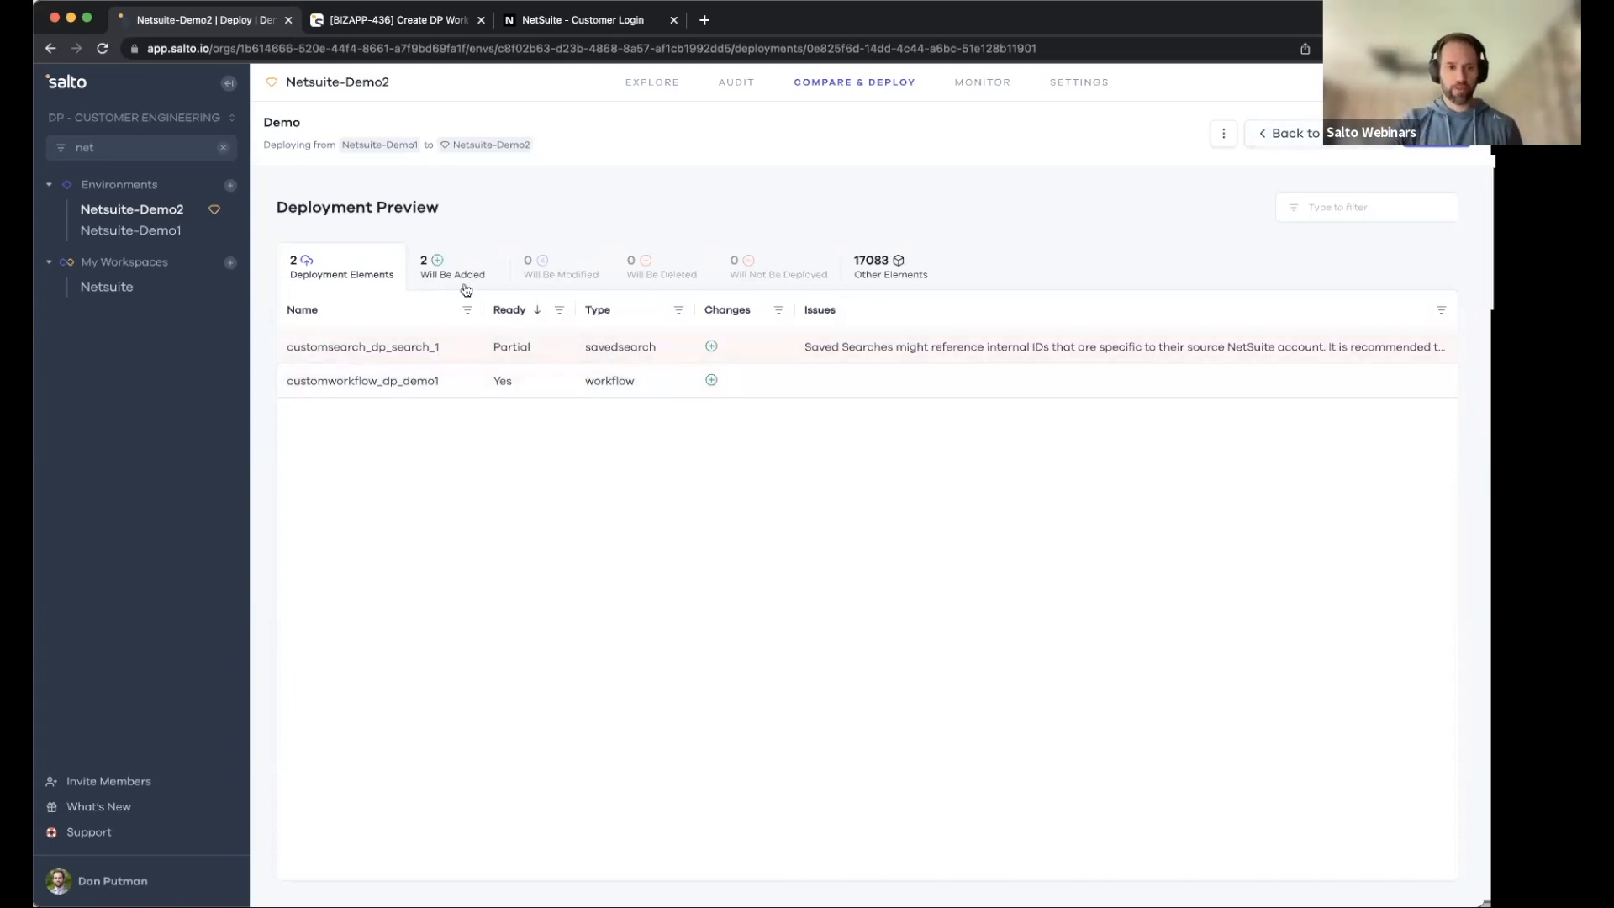
click(431, 278)
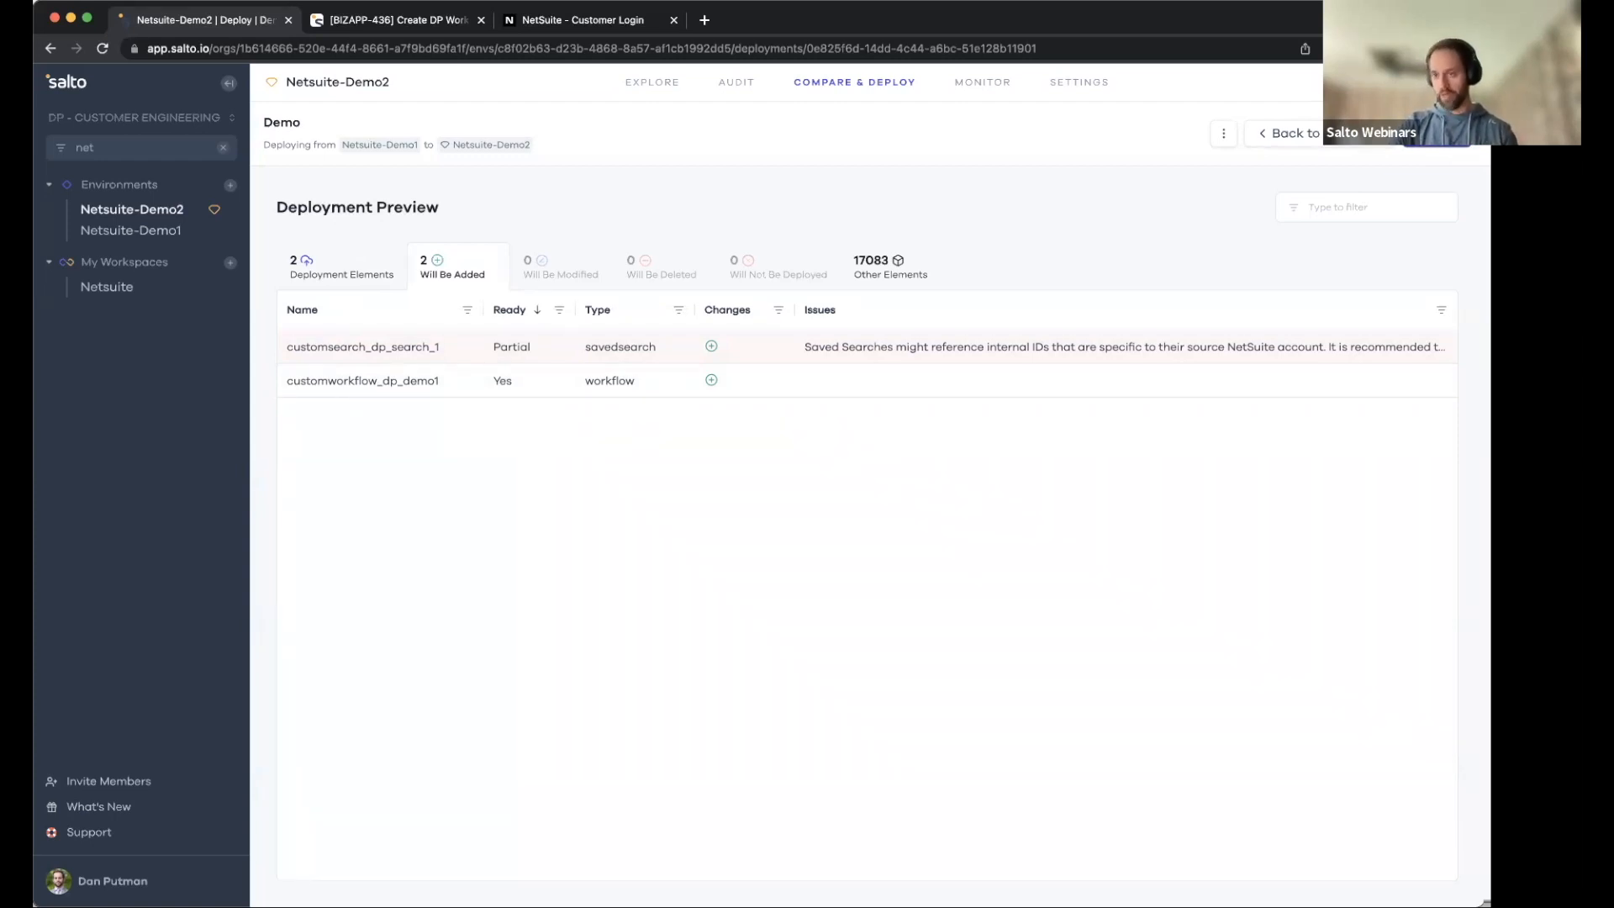
click(1437, 134)
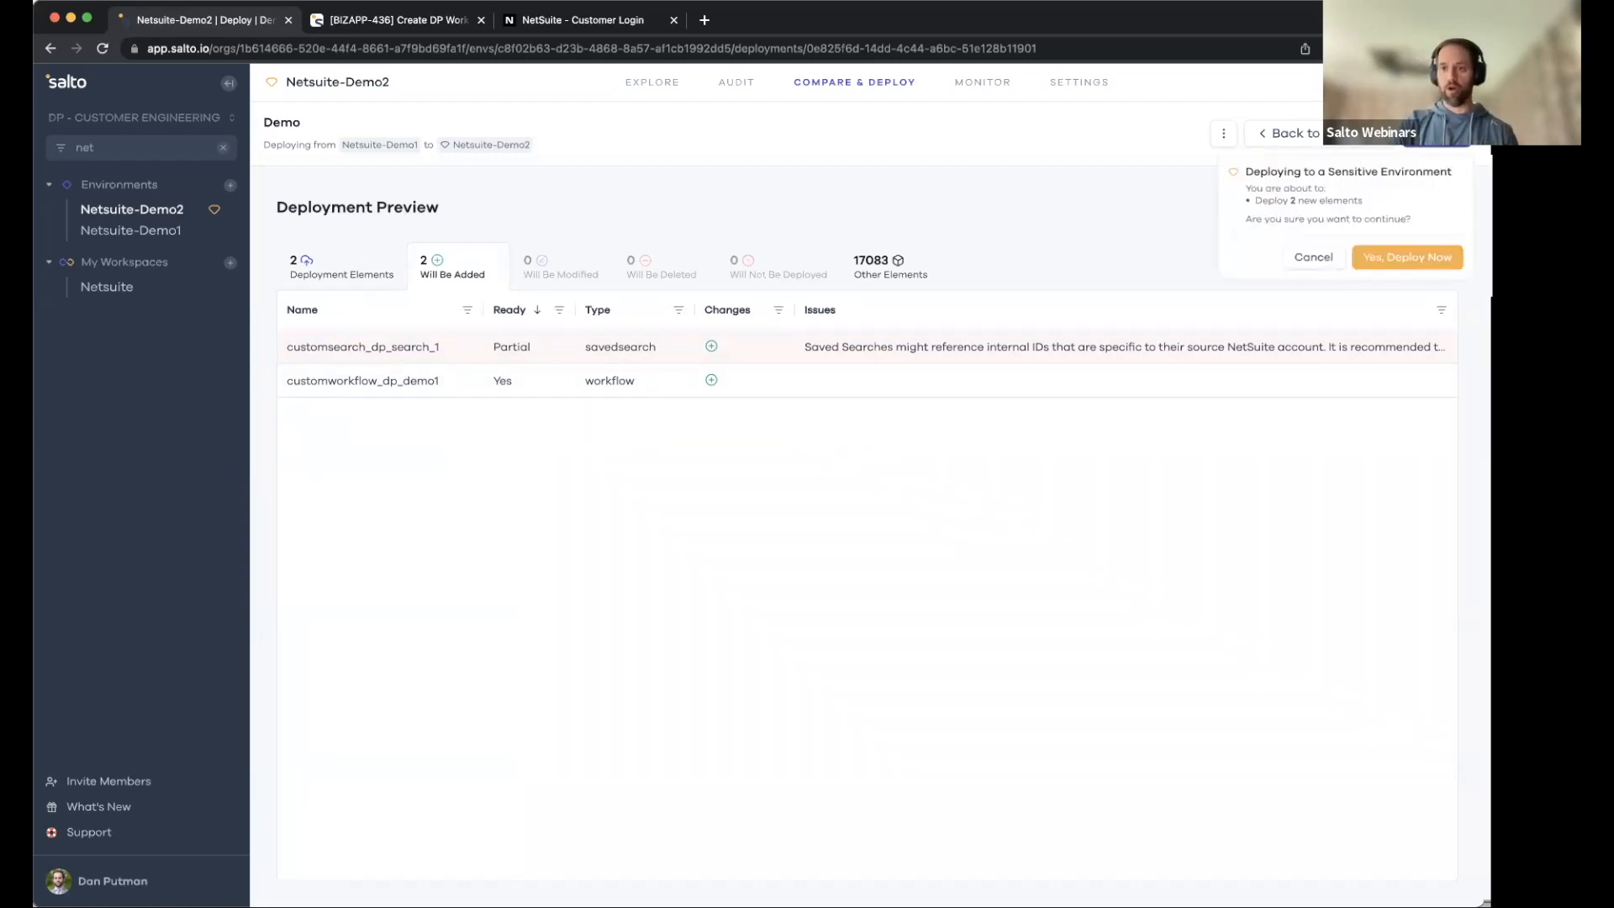
click(1421, 261)
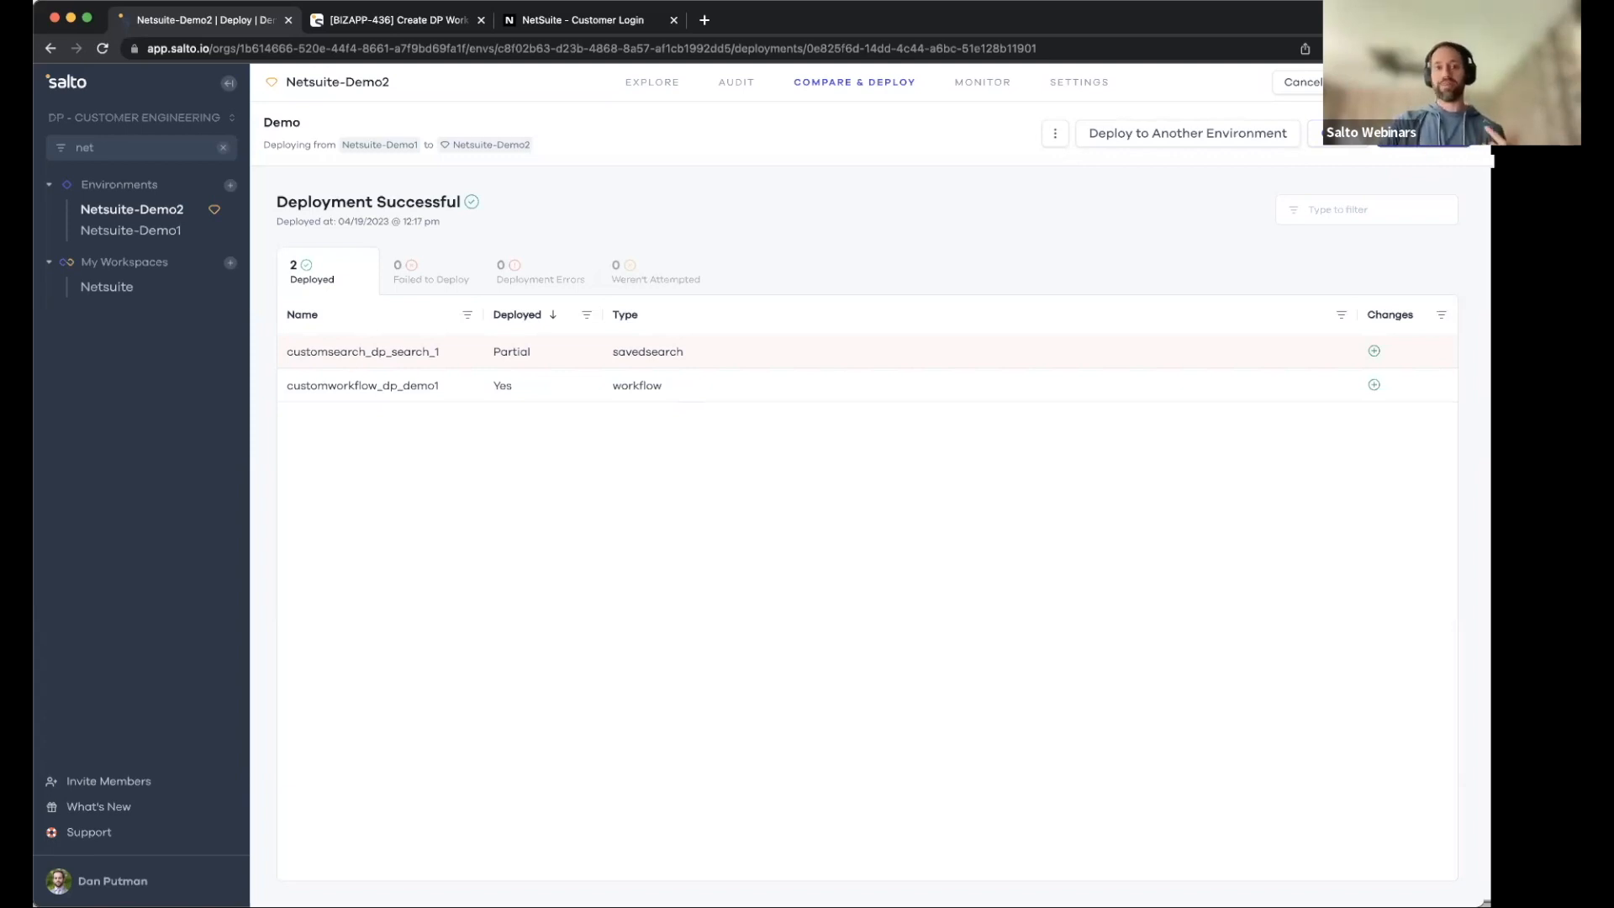
Start the push of the deployed changes to Git and review the files customsearch_dp_search_1 and customworkflow_dp_demo1, widening the file list.
click(1423, 135)
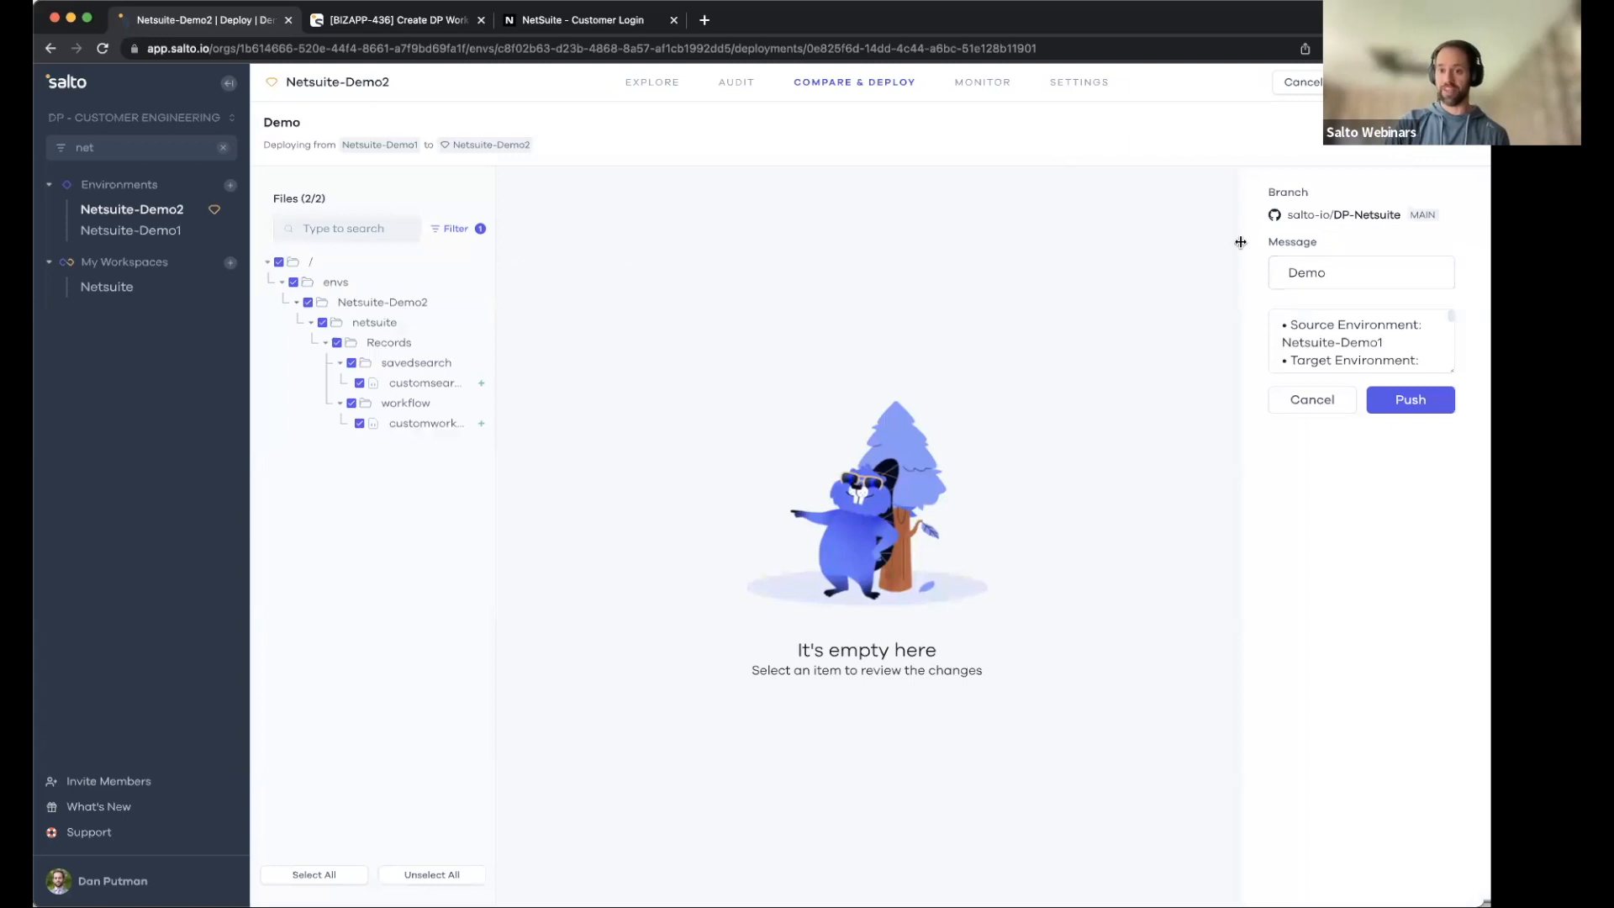
drag(494, 286, 587, 306)
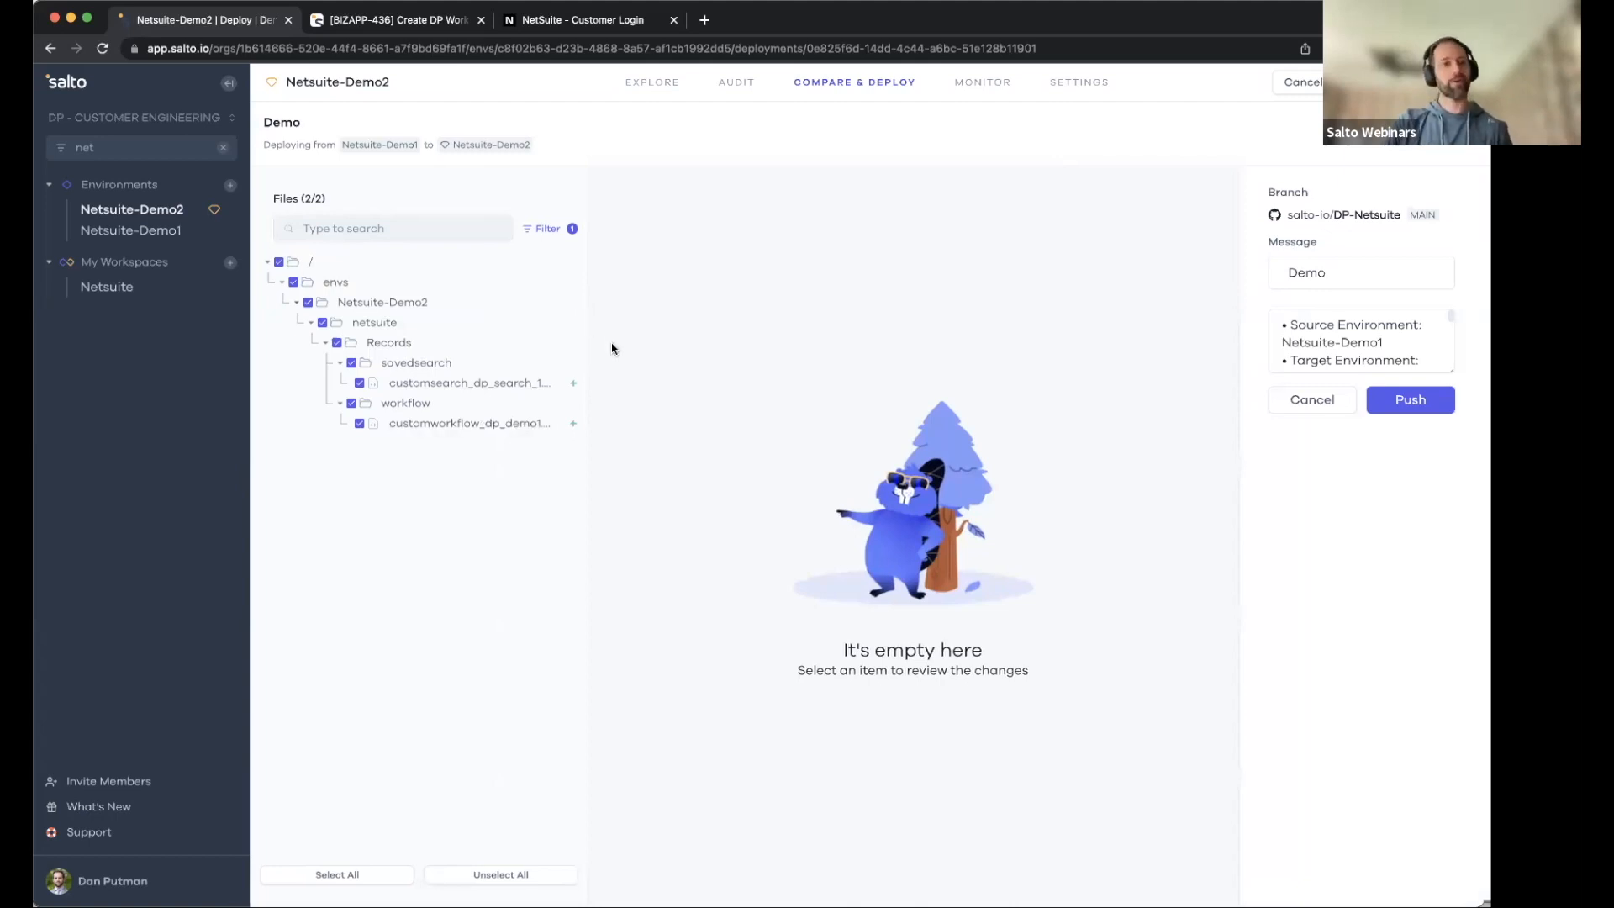
click(472, 387)
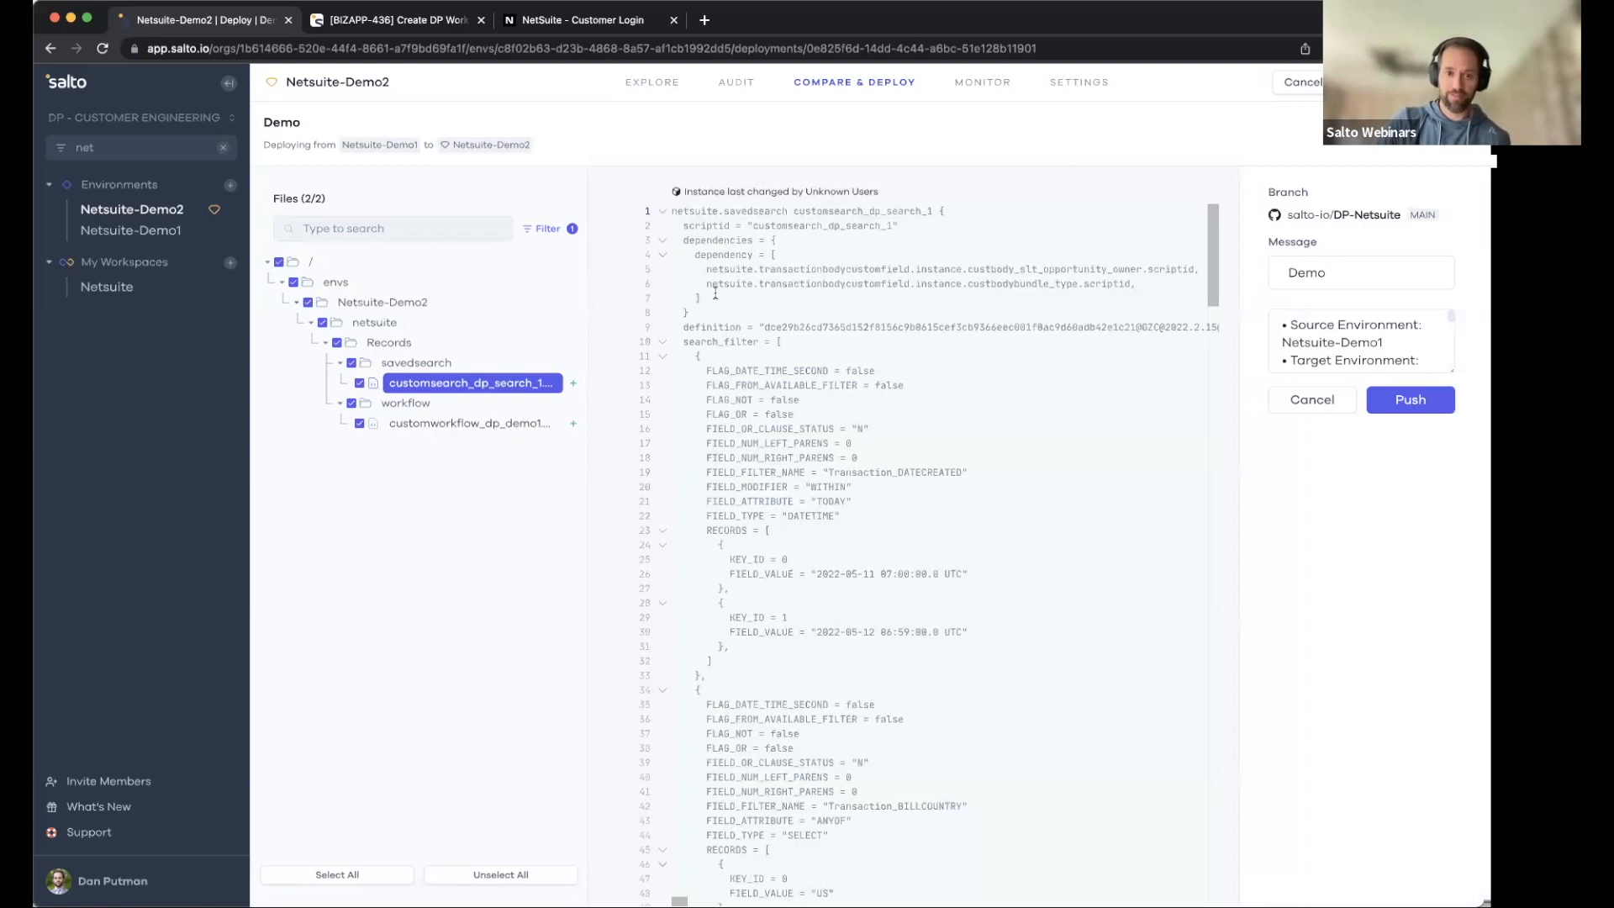
click(522, 425)
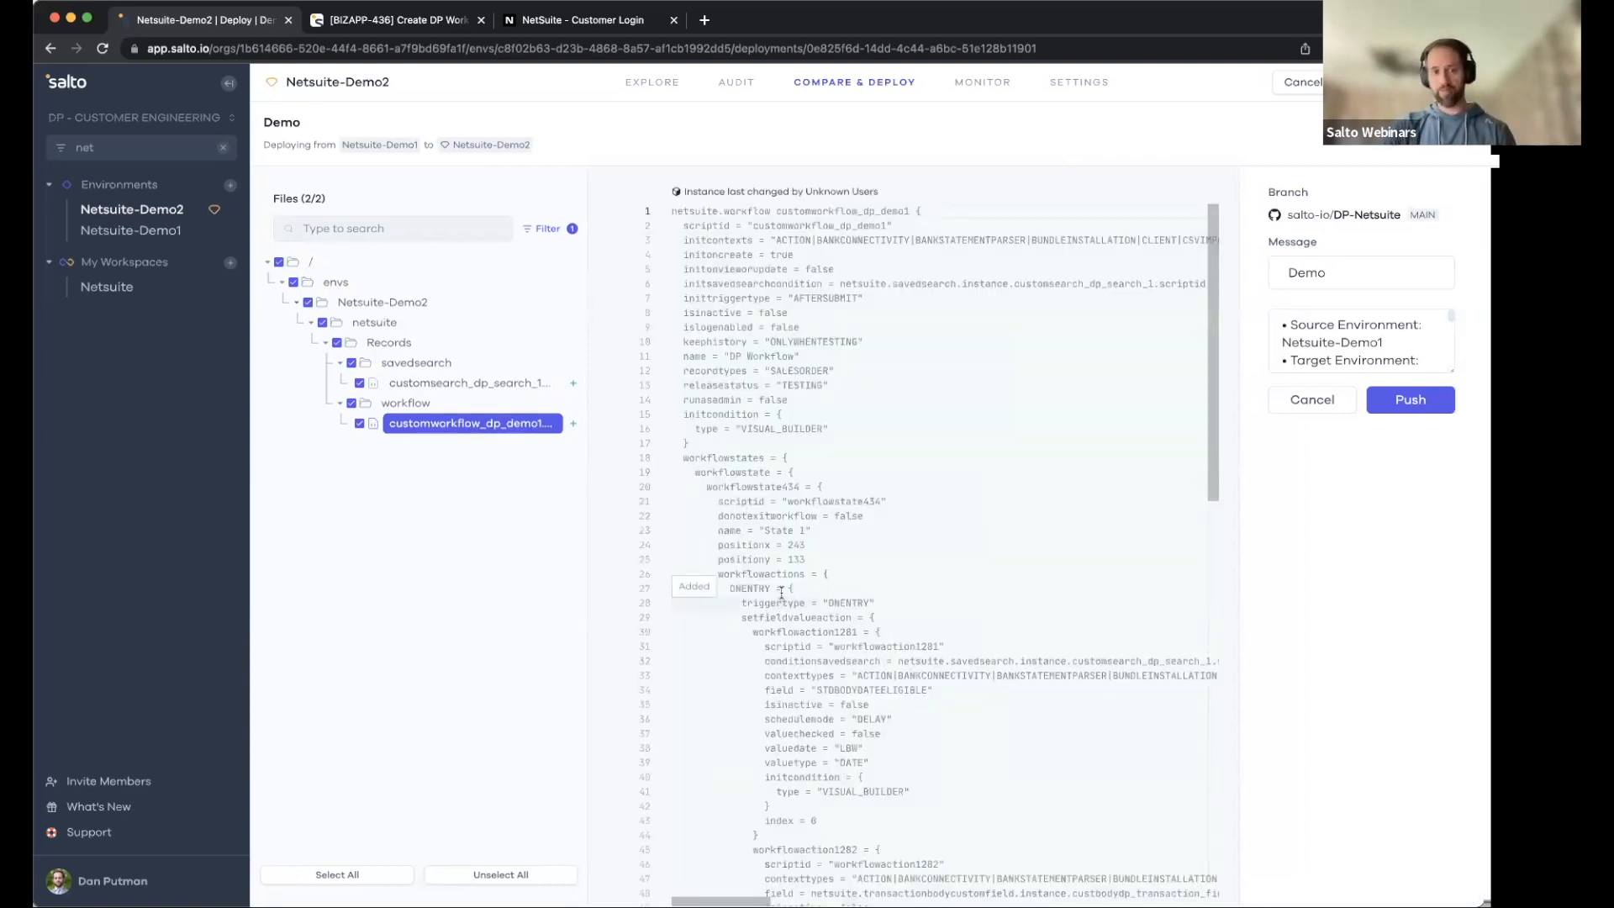
Enlarge the commit description and examine its source and target environments, author, deployment link and deployed files.
drag(1451, 370, 1456, 598)
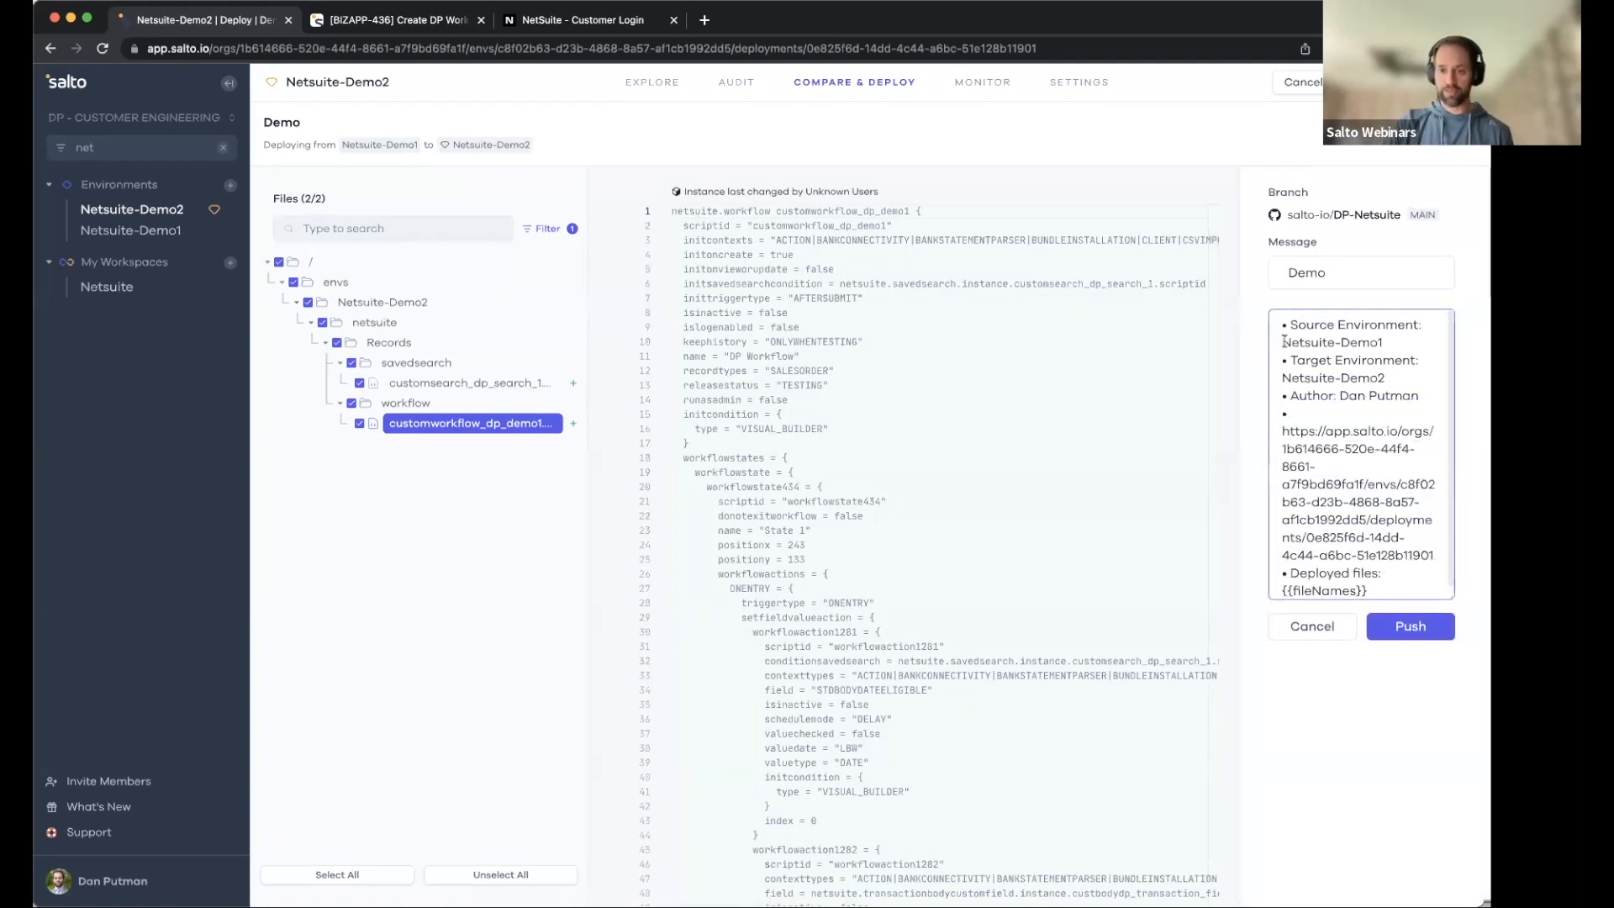
drag(1284, 341, 1389, 381)
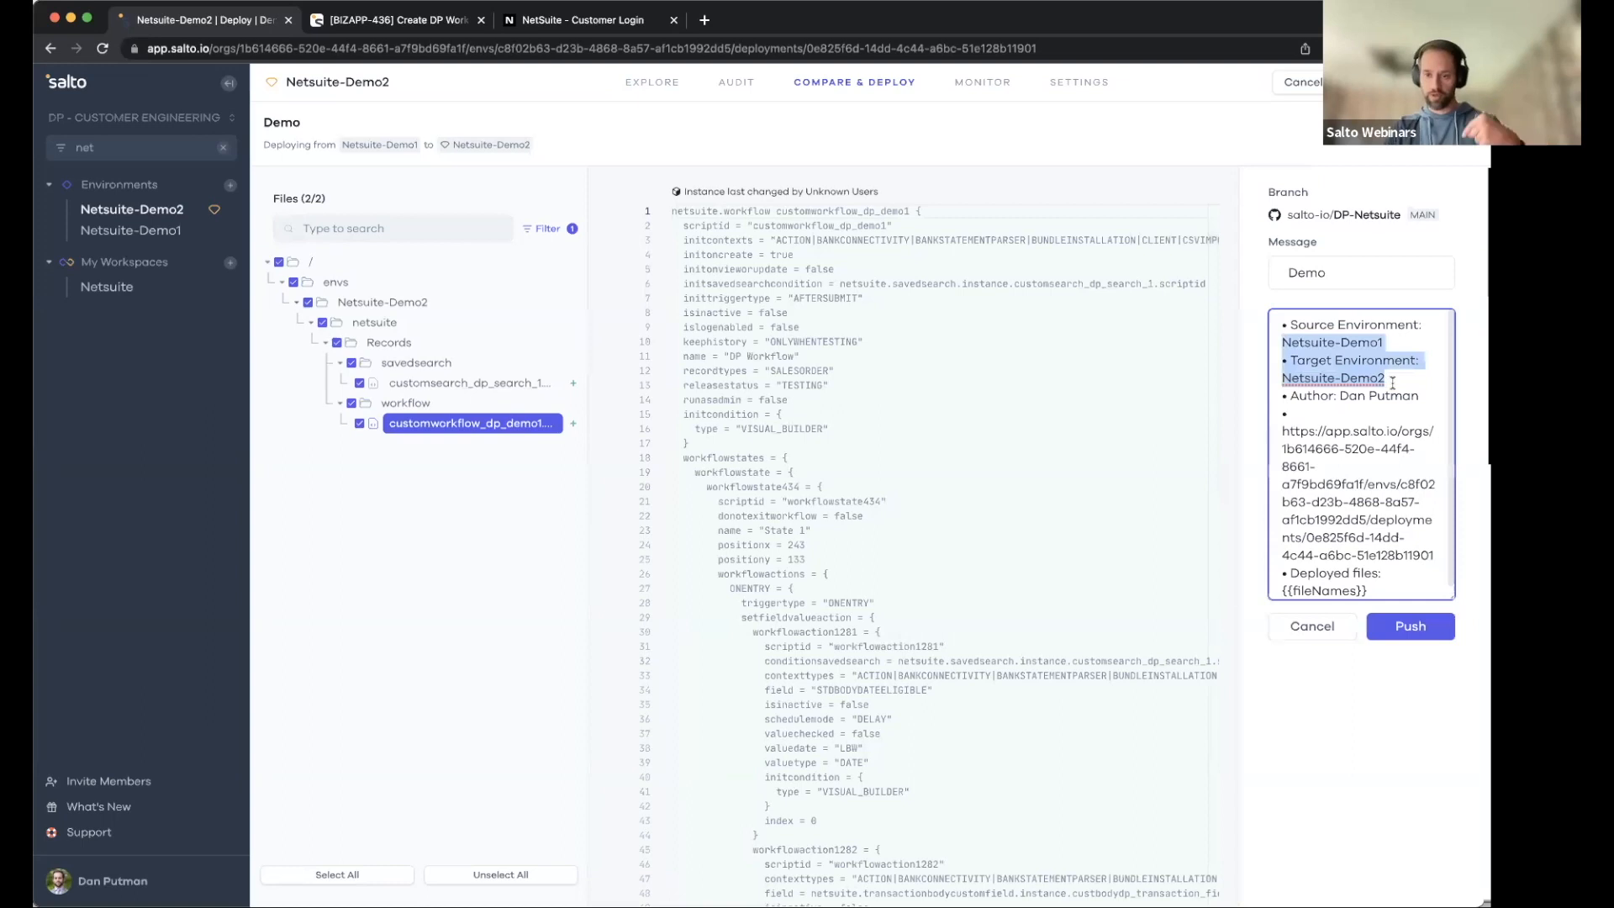
drag(1341, 396, 1416, 398)
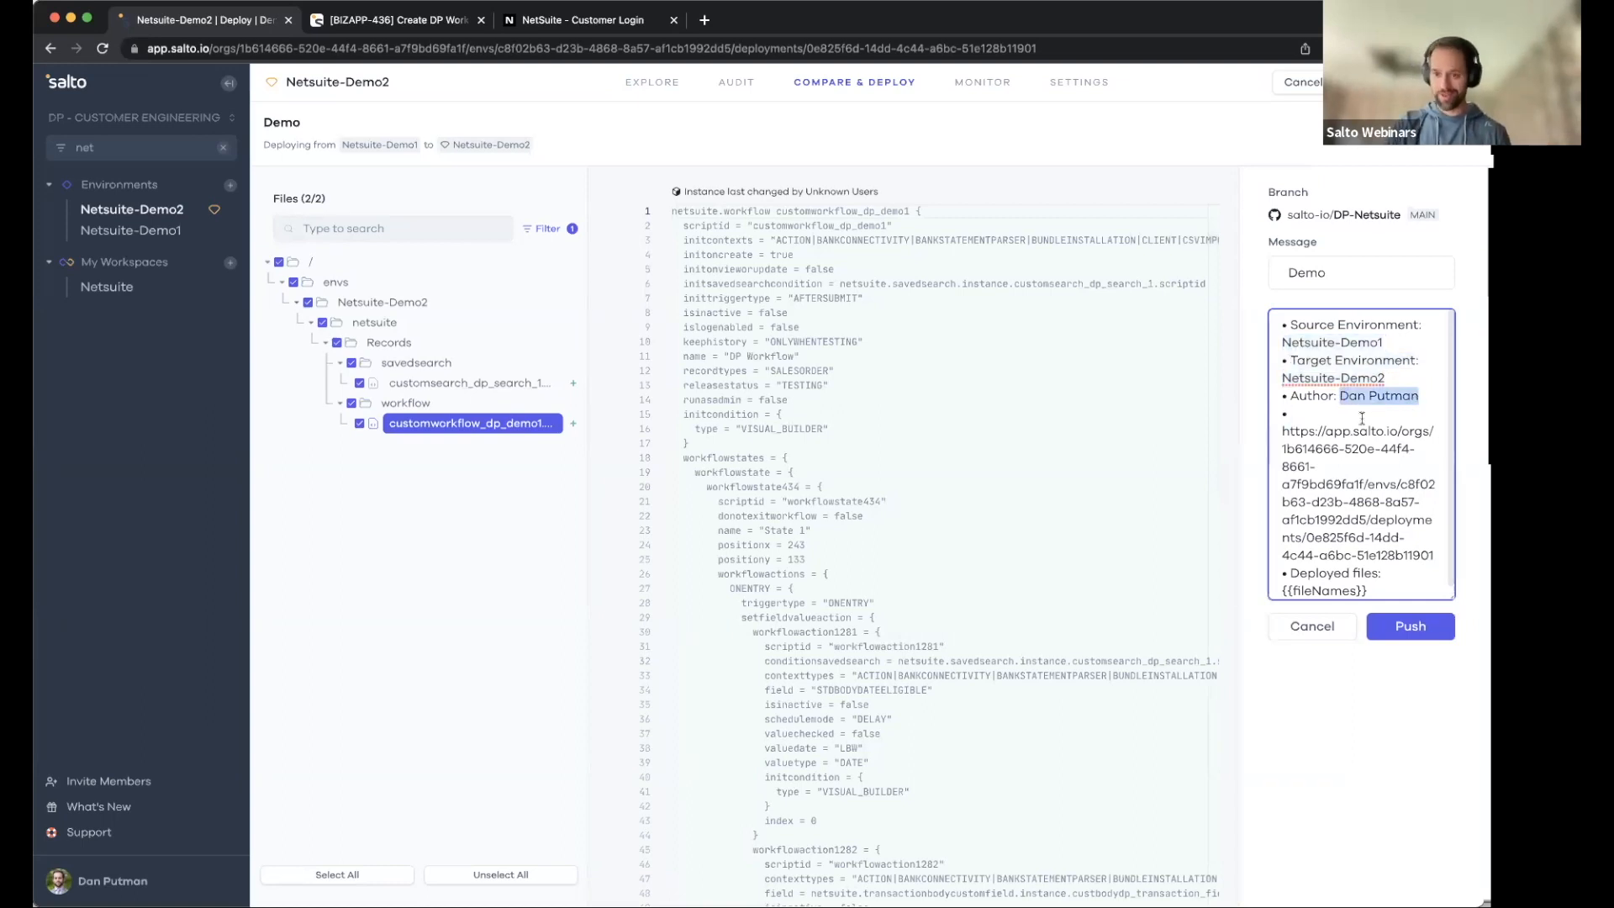
drag(1297, 435, 1364, 557)
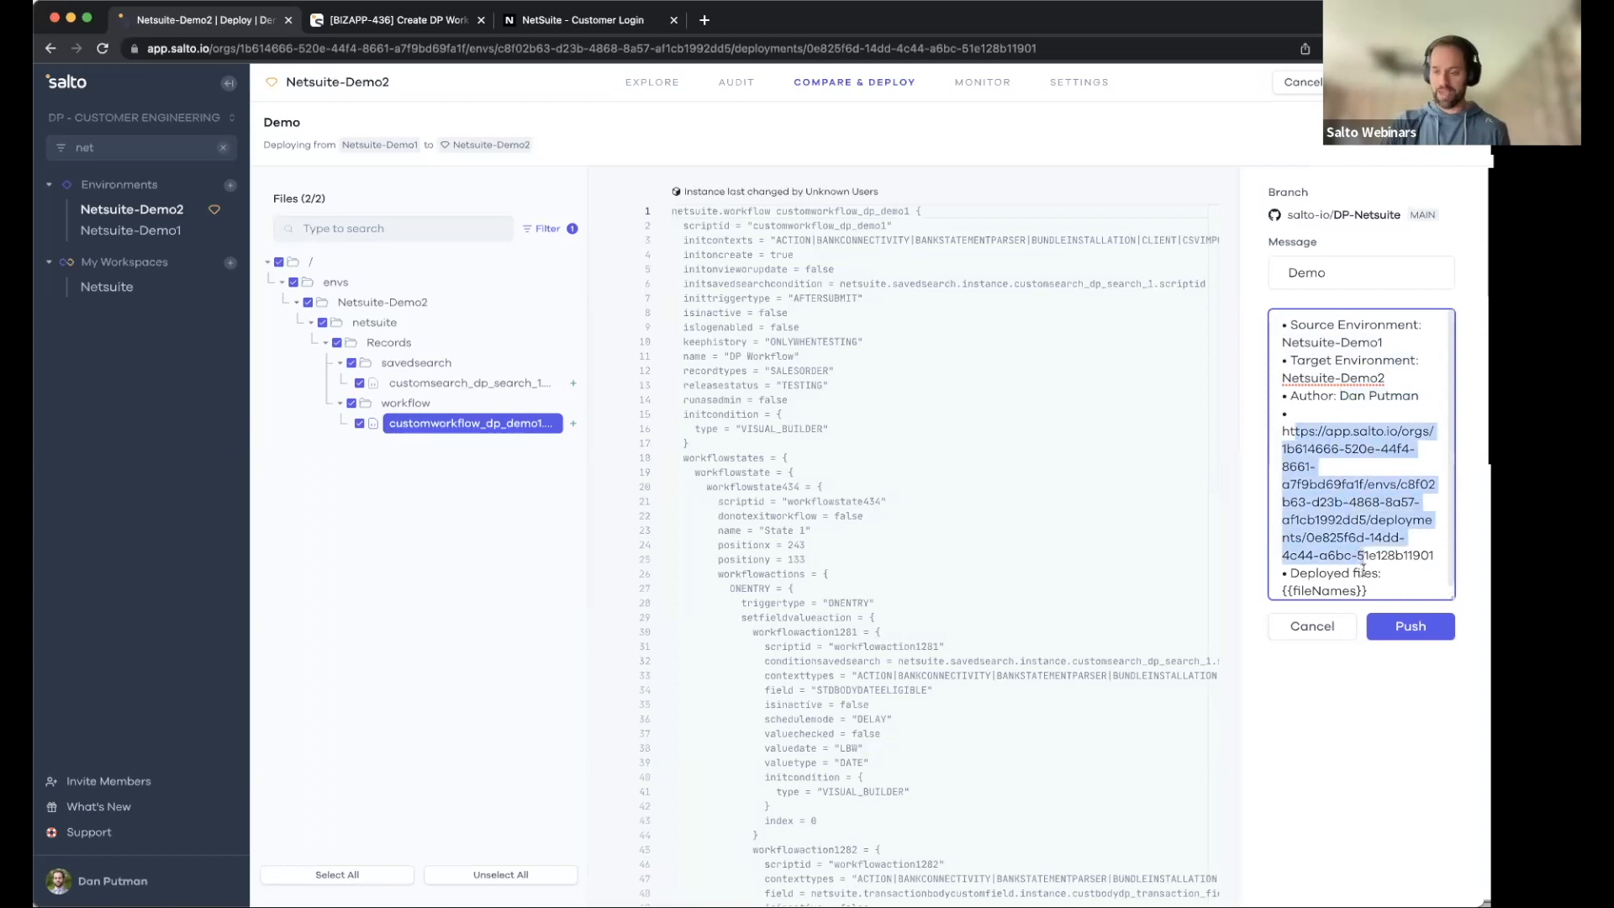
click(1434, 569)
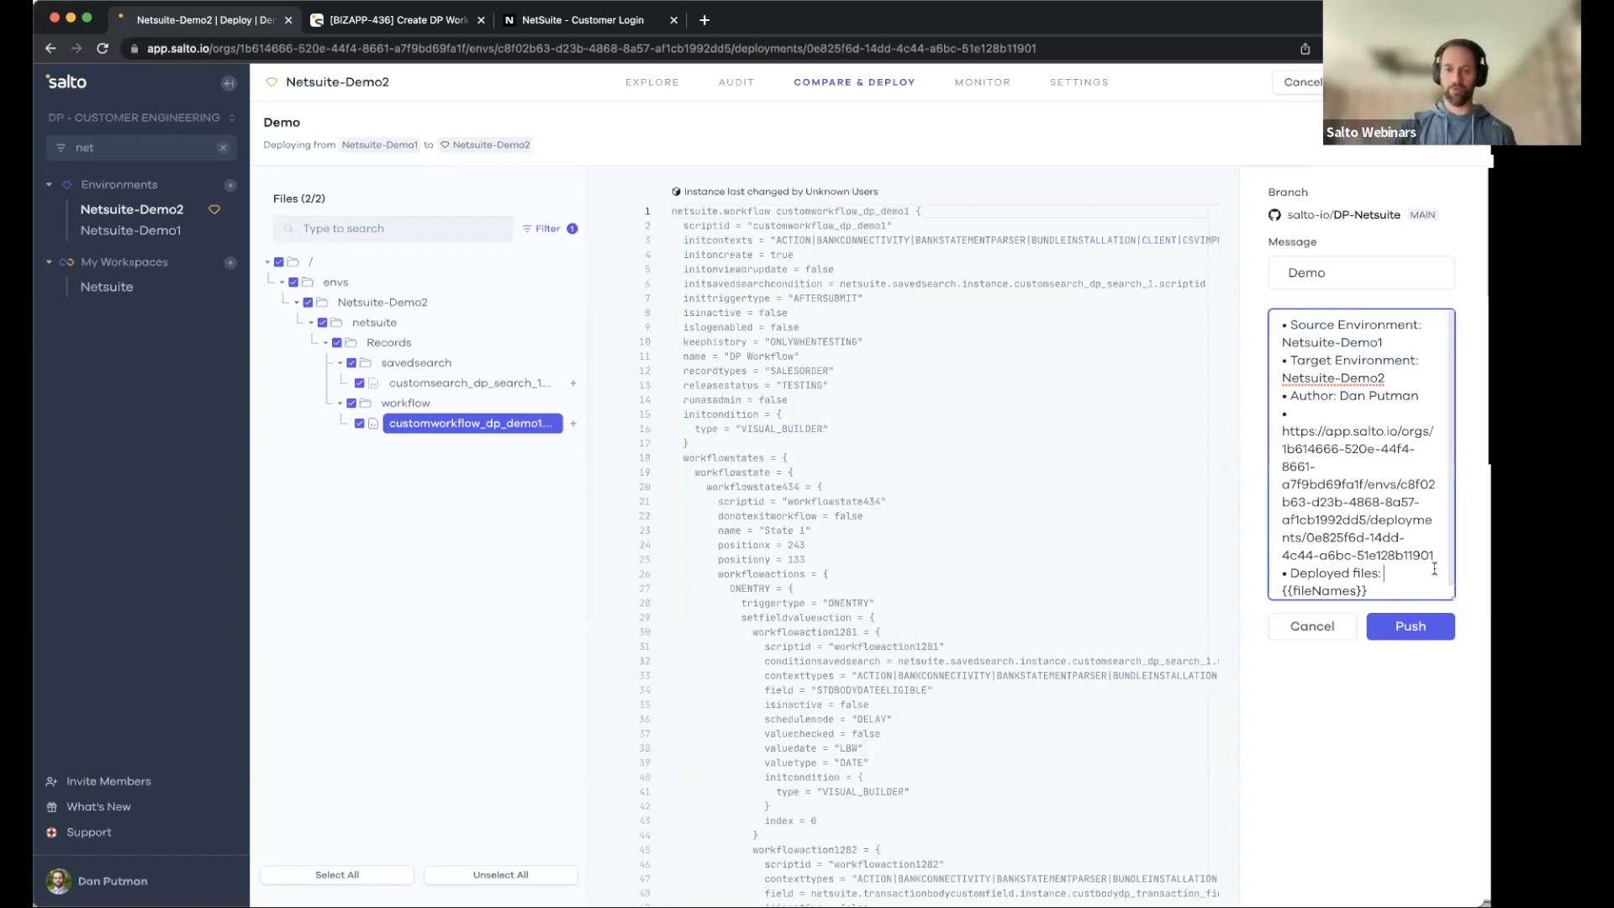
scroll(1420, 529, down, 1)
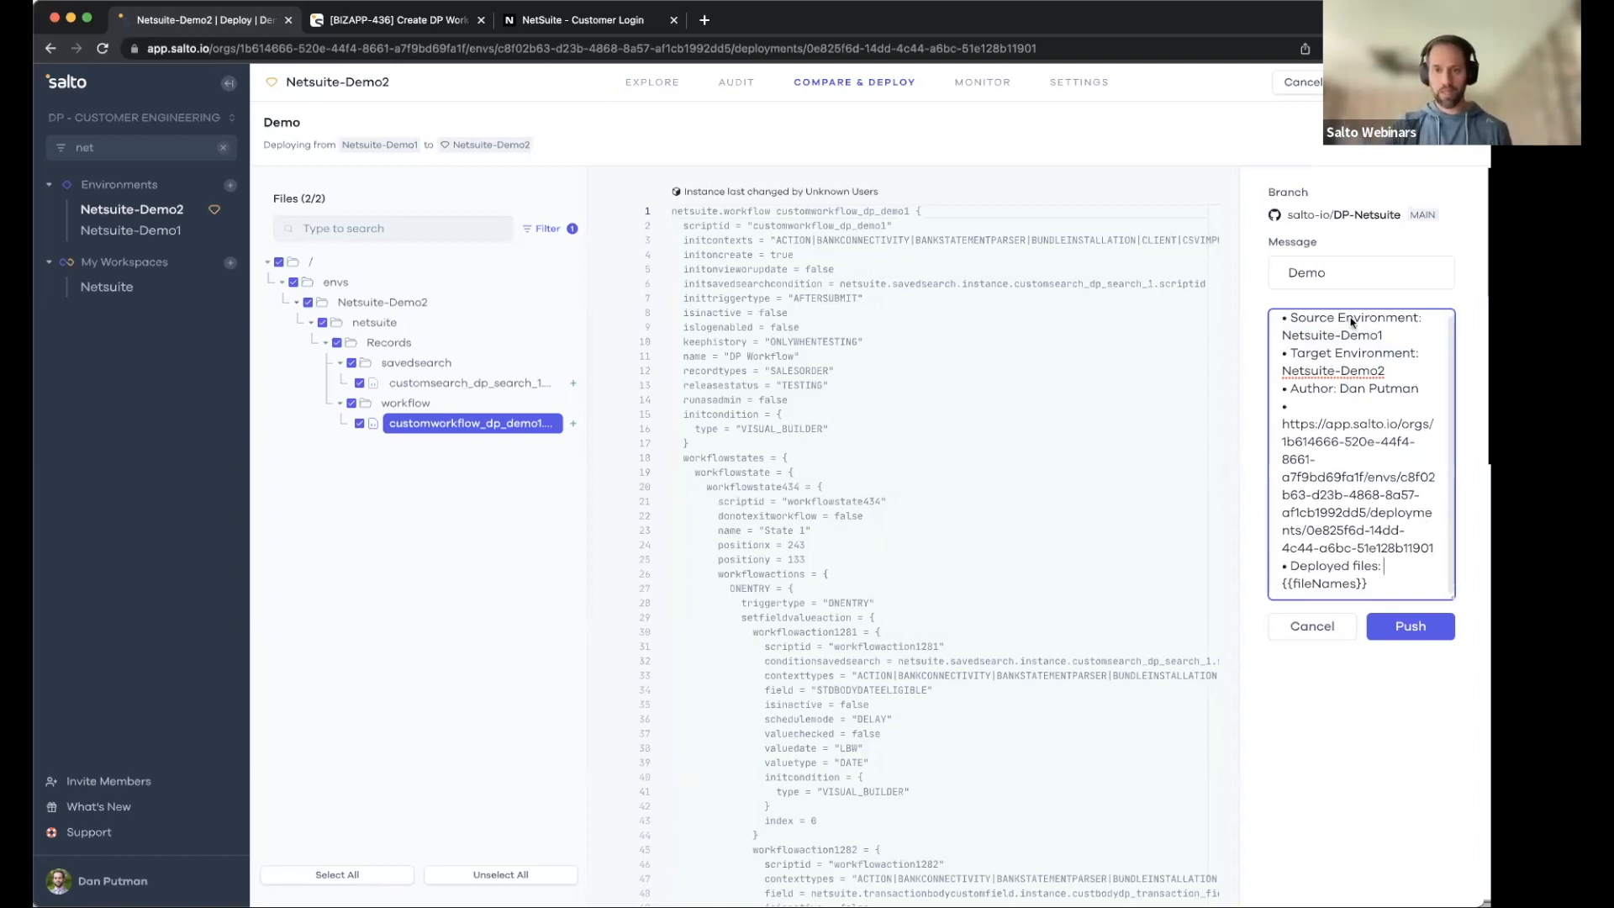
Copy the issue key BIZAPP-436 from Jira, put it before "Demo" in Salto's commit message, and push to the main branch.
click(424, 21)
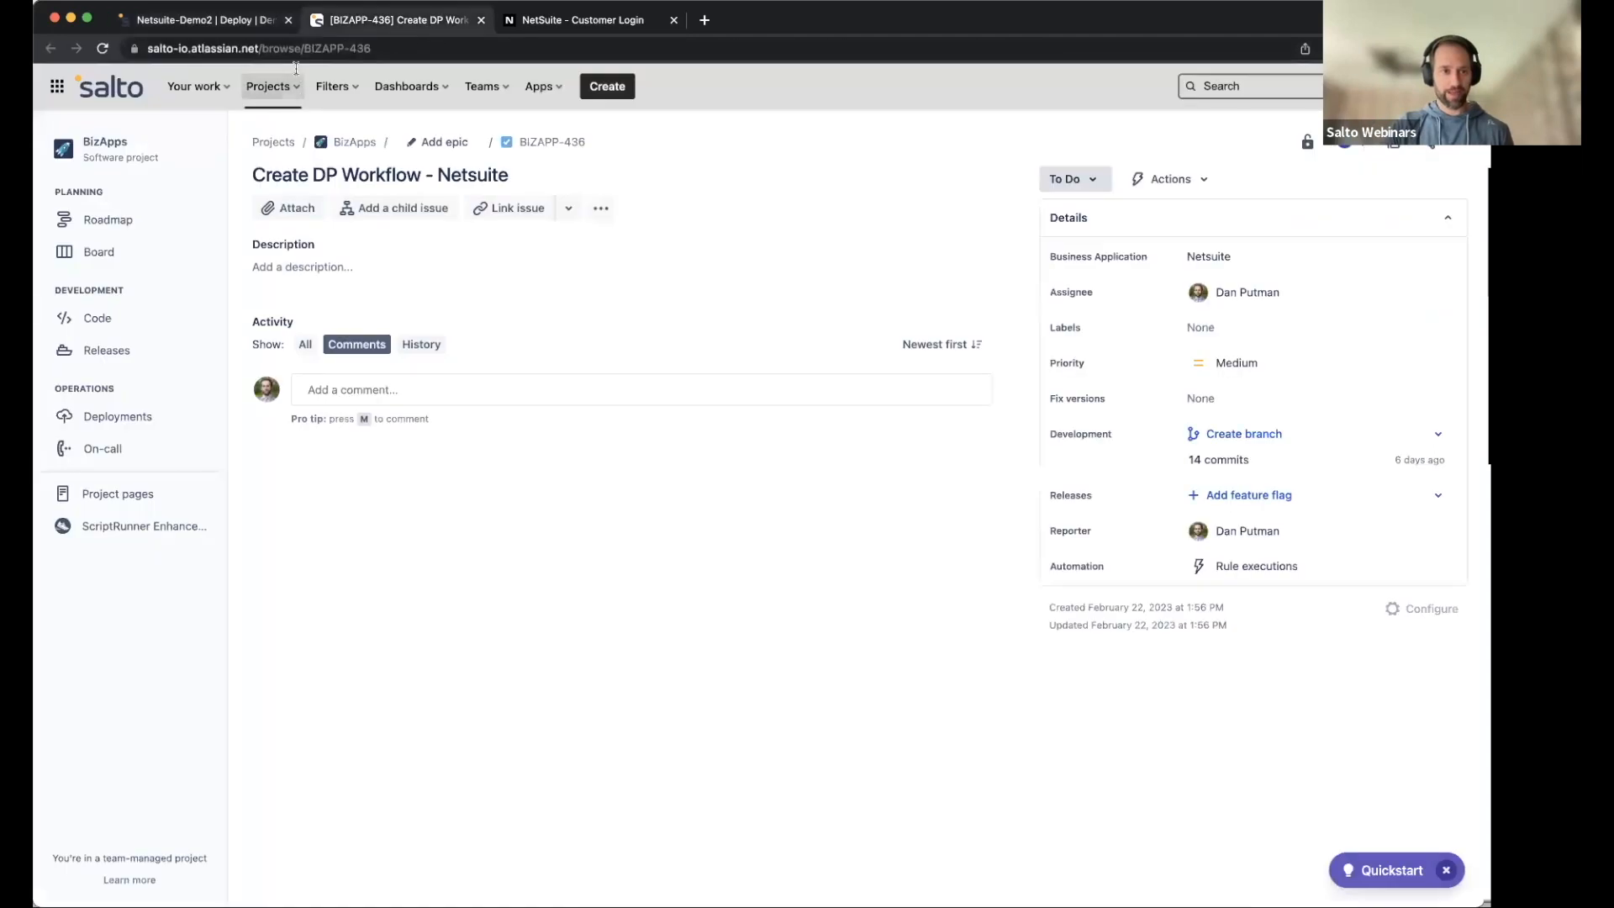
drag(304, 48, 432, 57)
key(super+c)
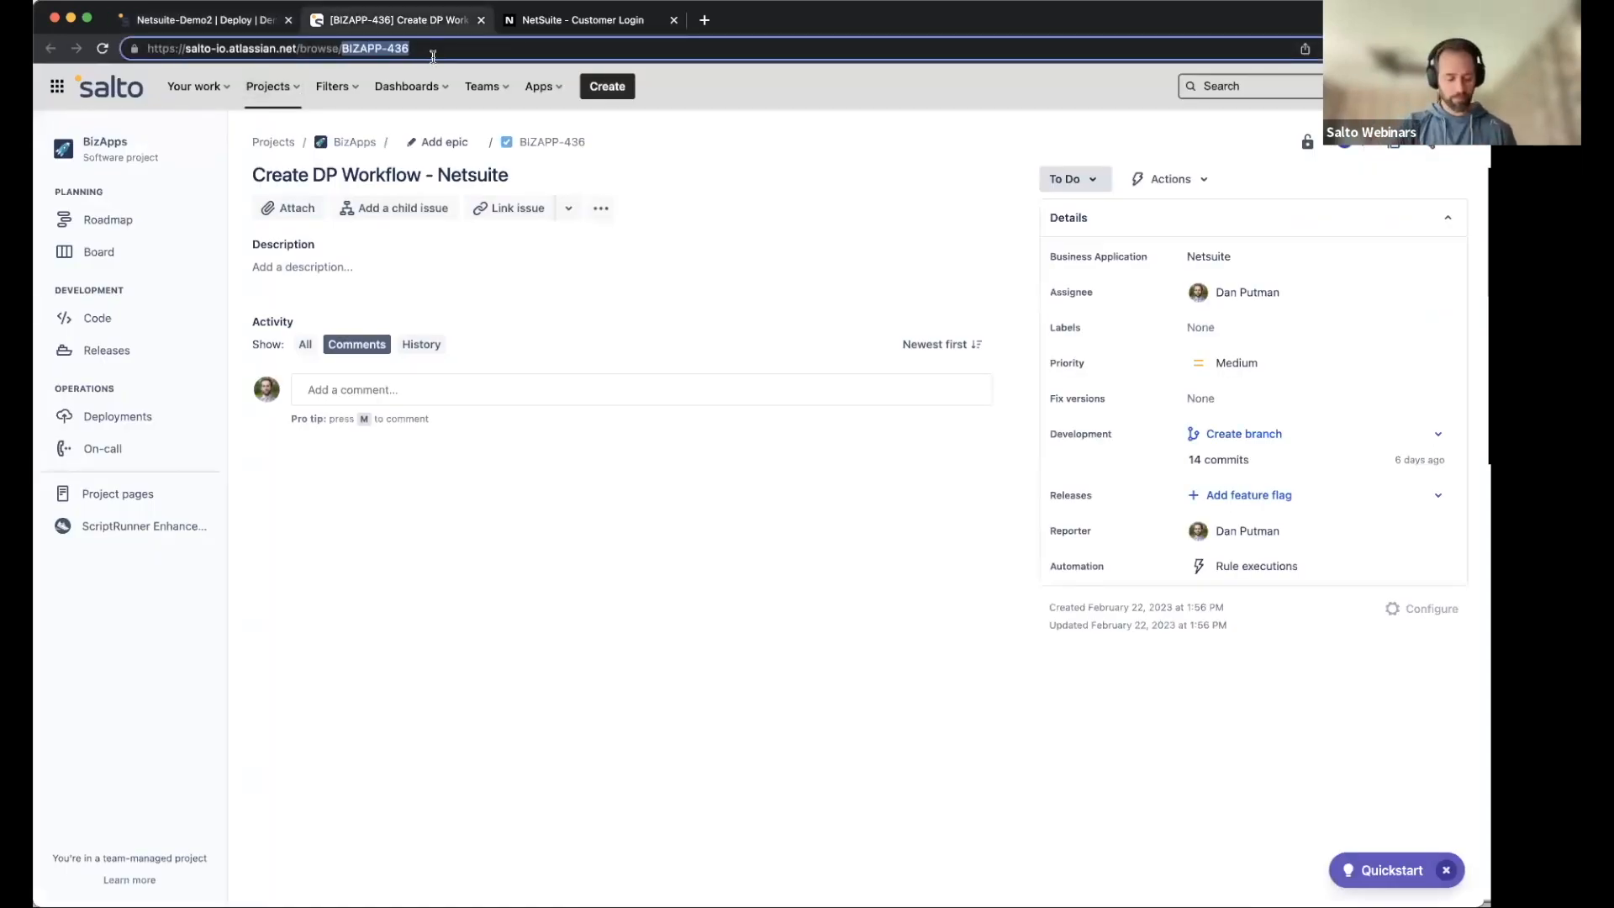
key(ctrl+shift+Tab)
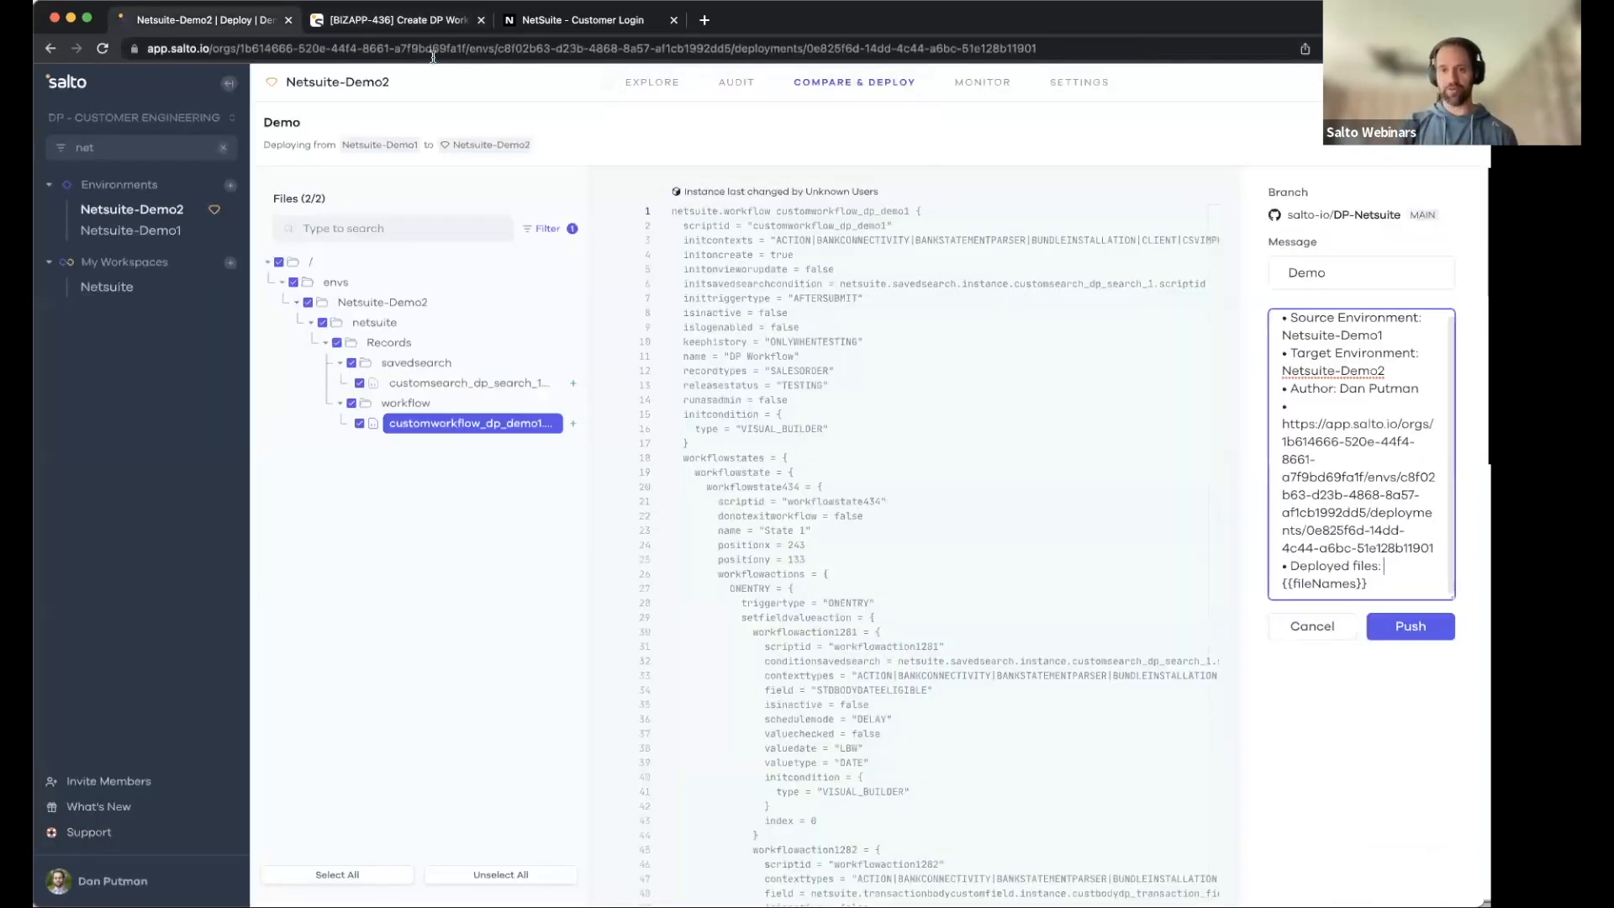
click(1290, 272)
key(super+v)
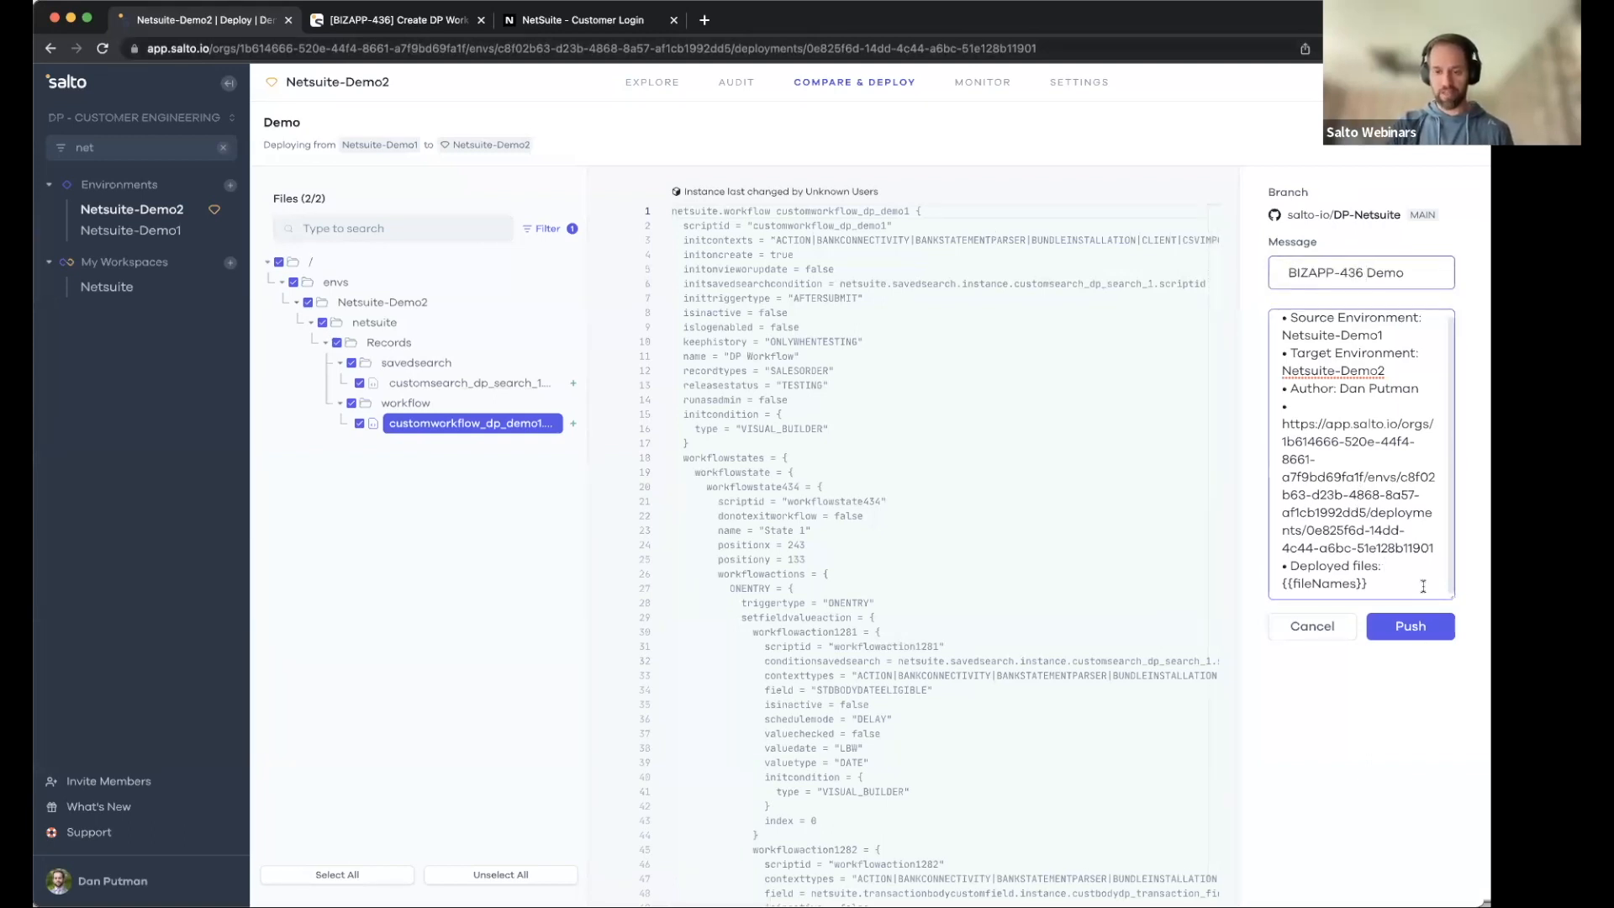
click(1419, 629)
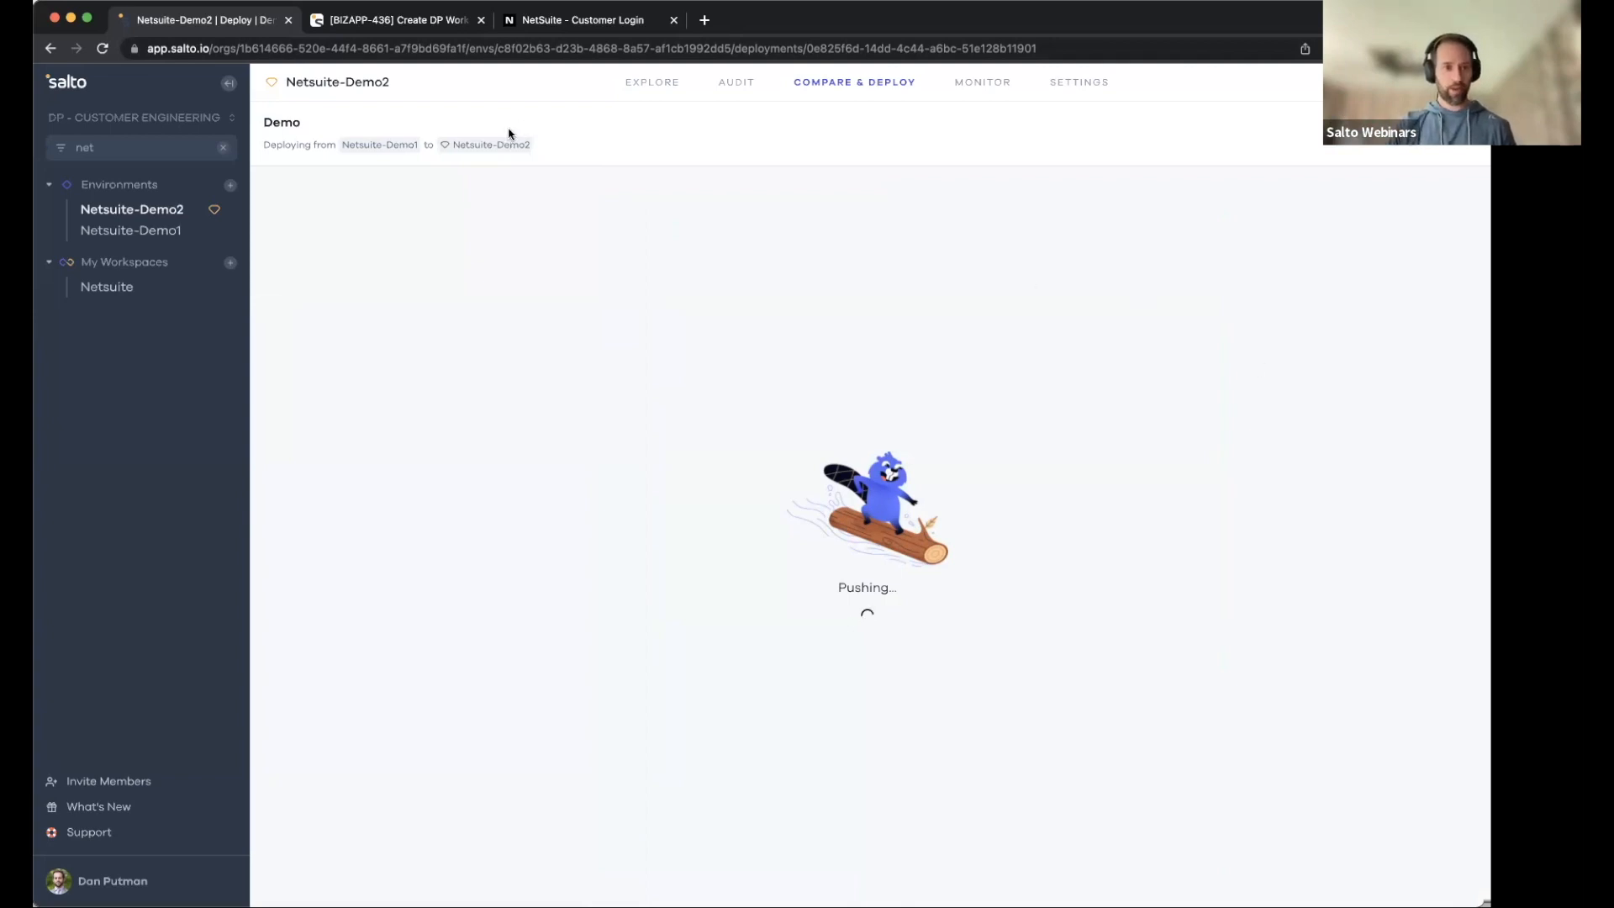
Switch to Jira, refresh issue BIZAPP-436, list the files of its newest commit, and open that commit in GitHub.
key(ctrl+Tab)
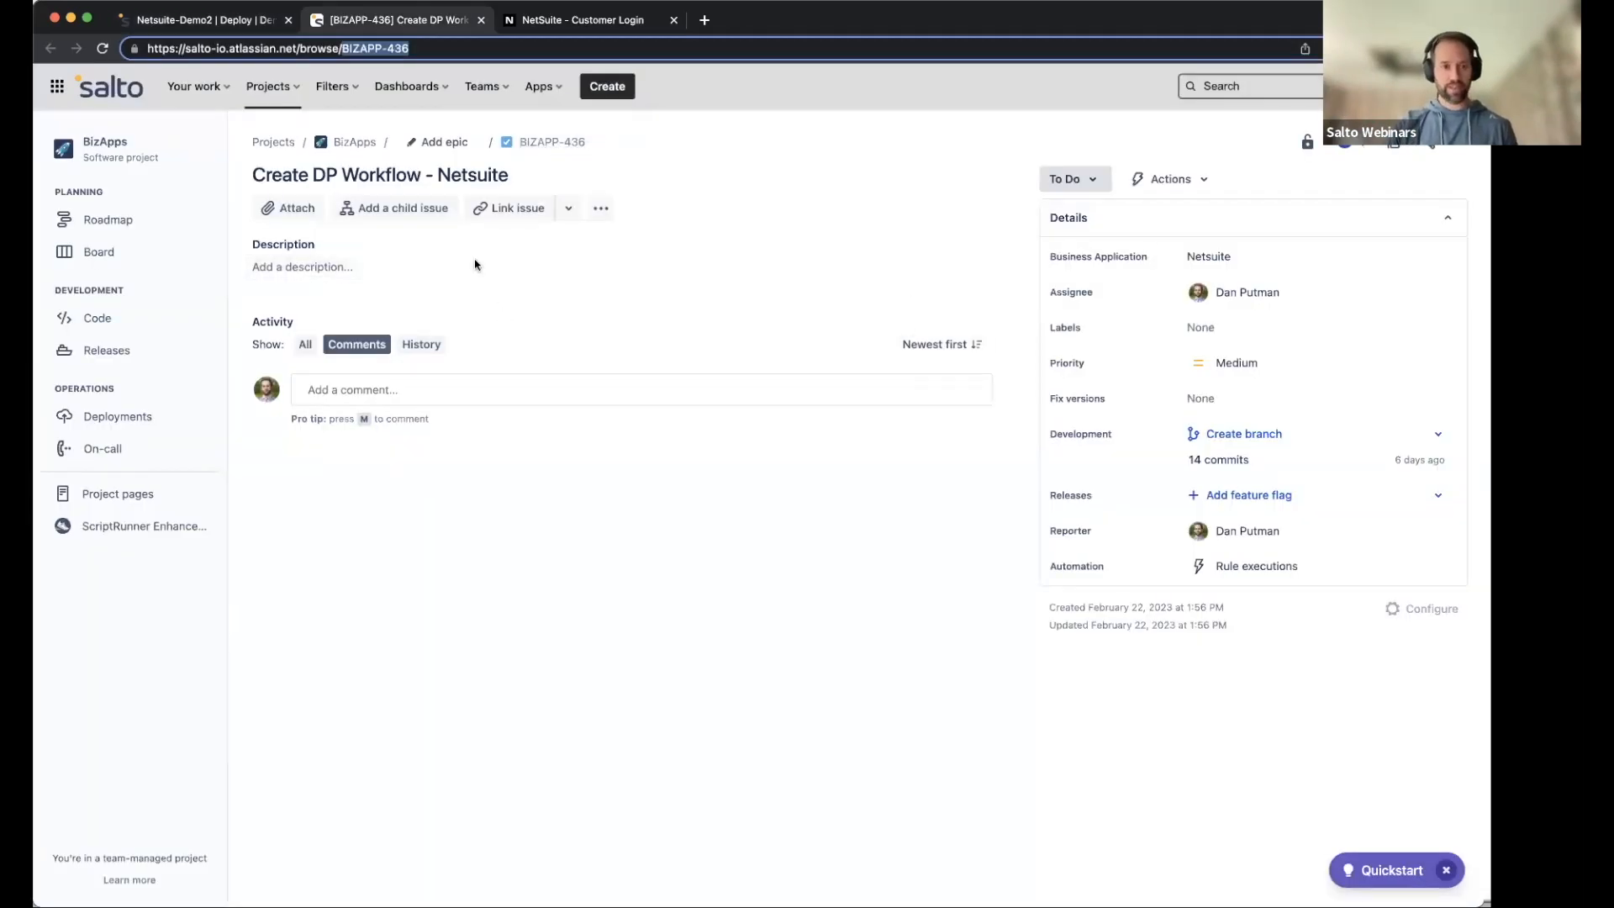
key(super+r)
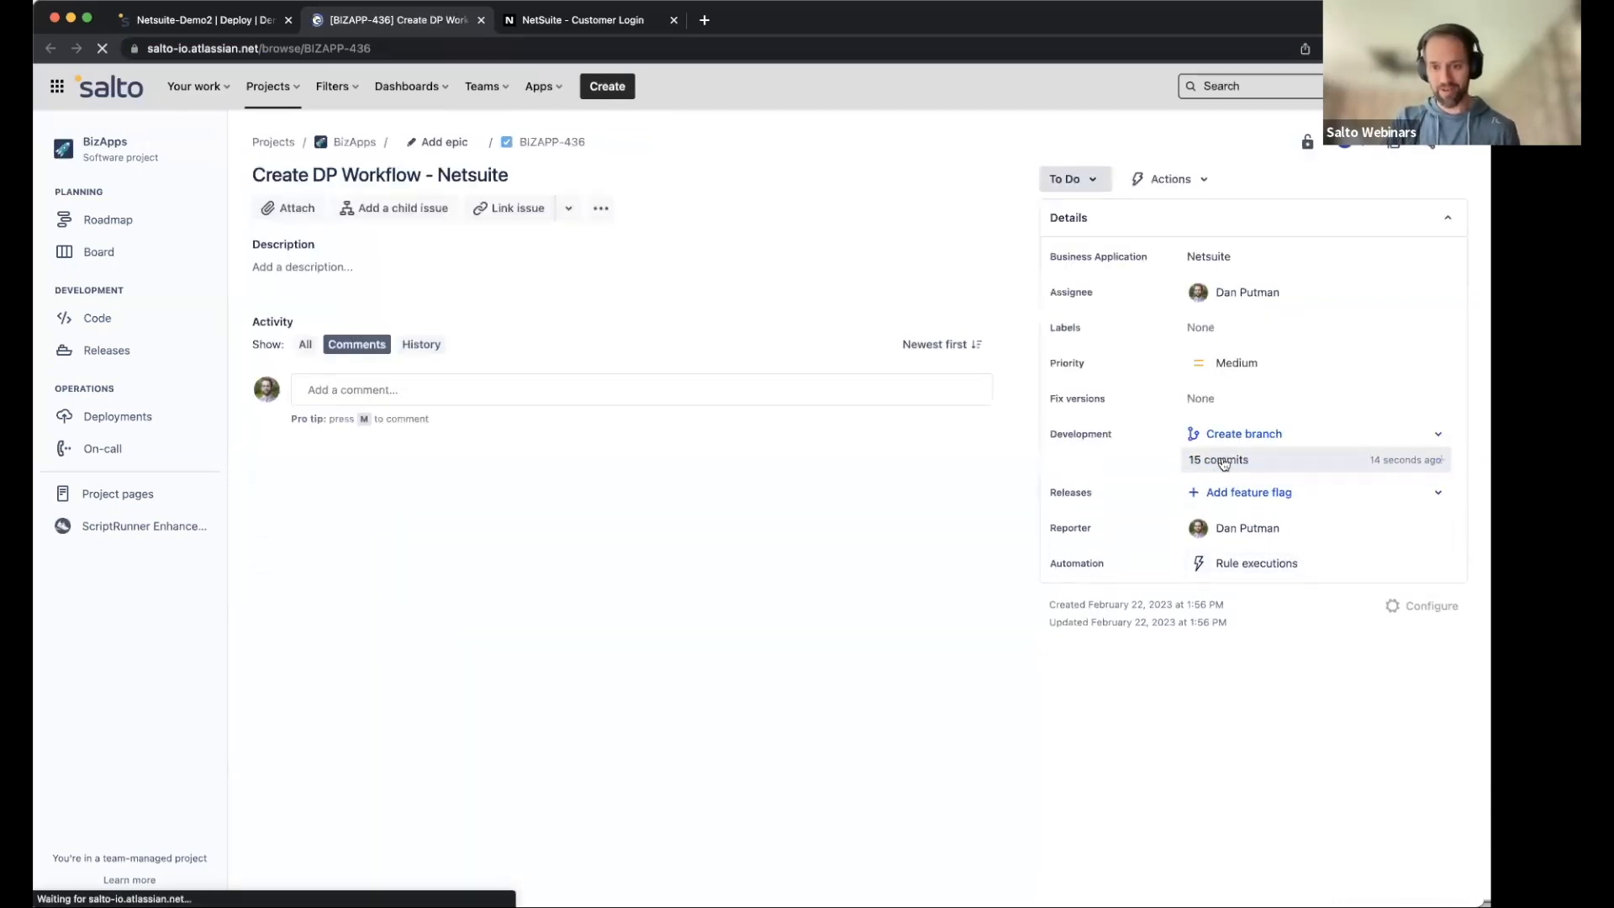
click(1225, 459)
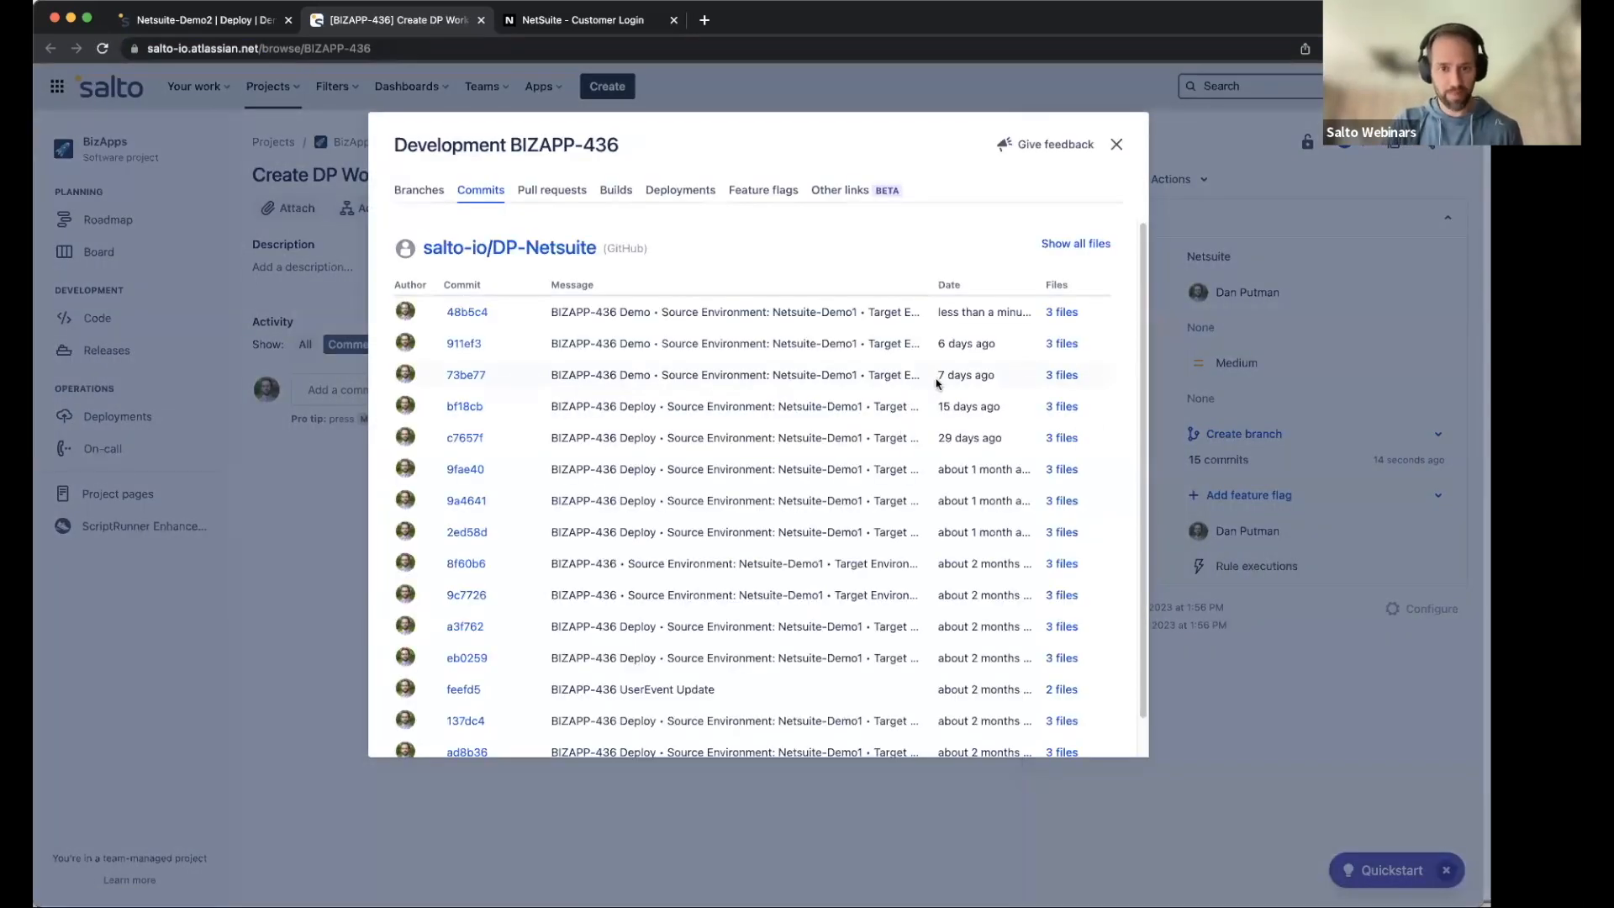
click(1062, 312)
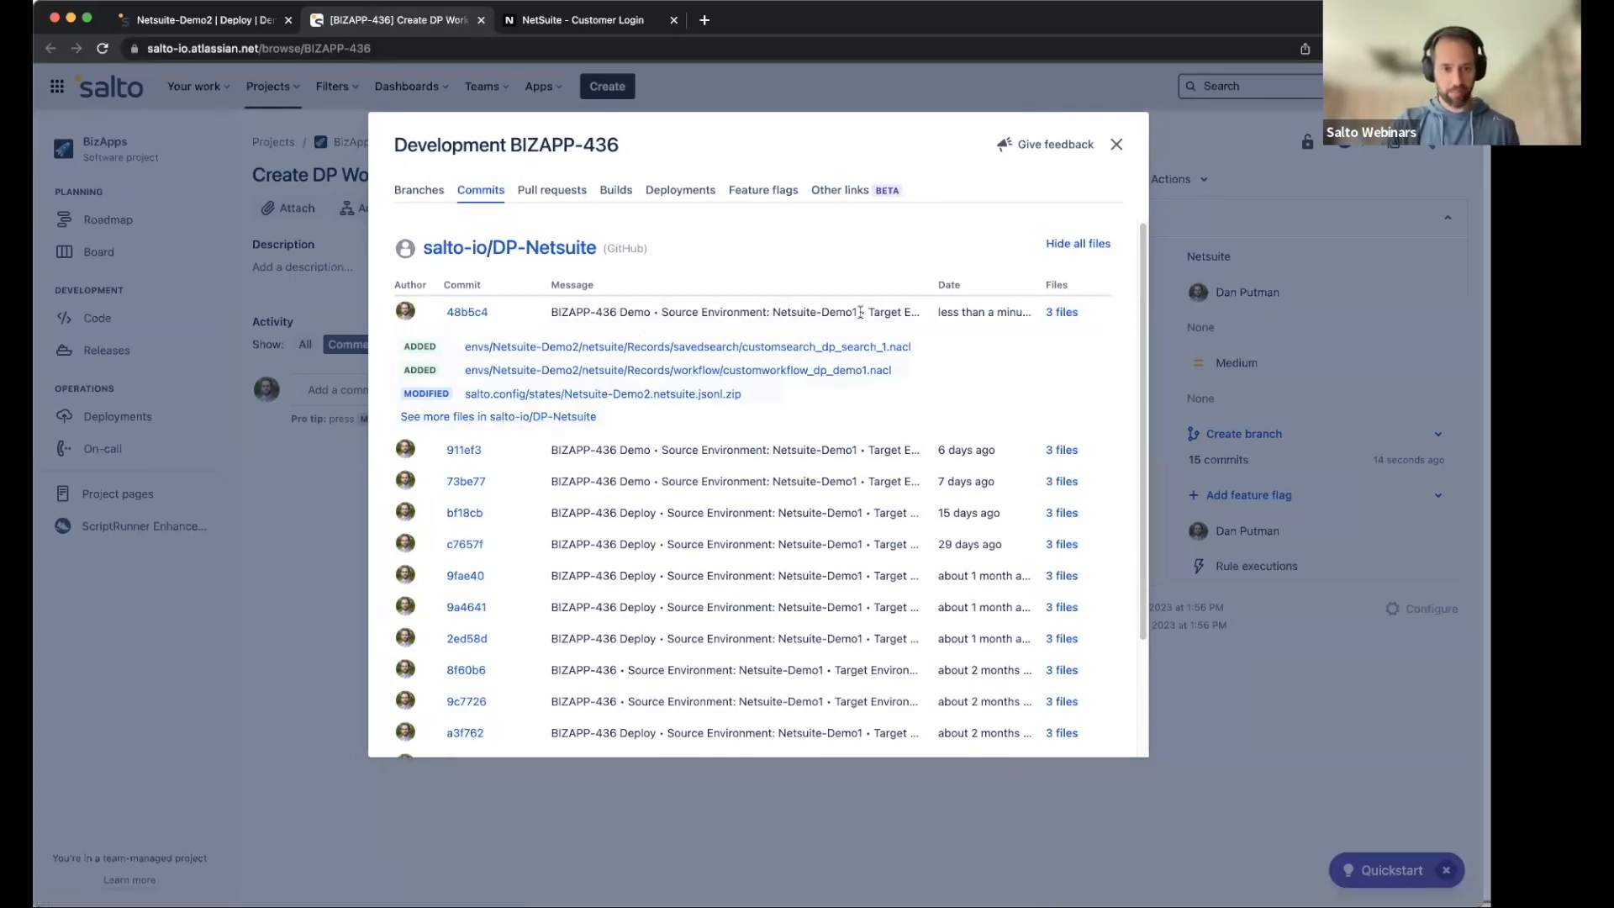
click(540, 417)
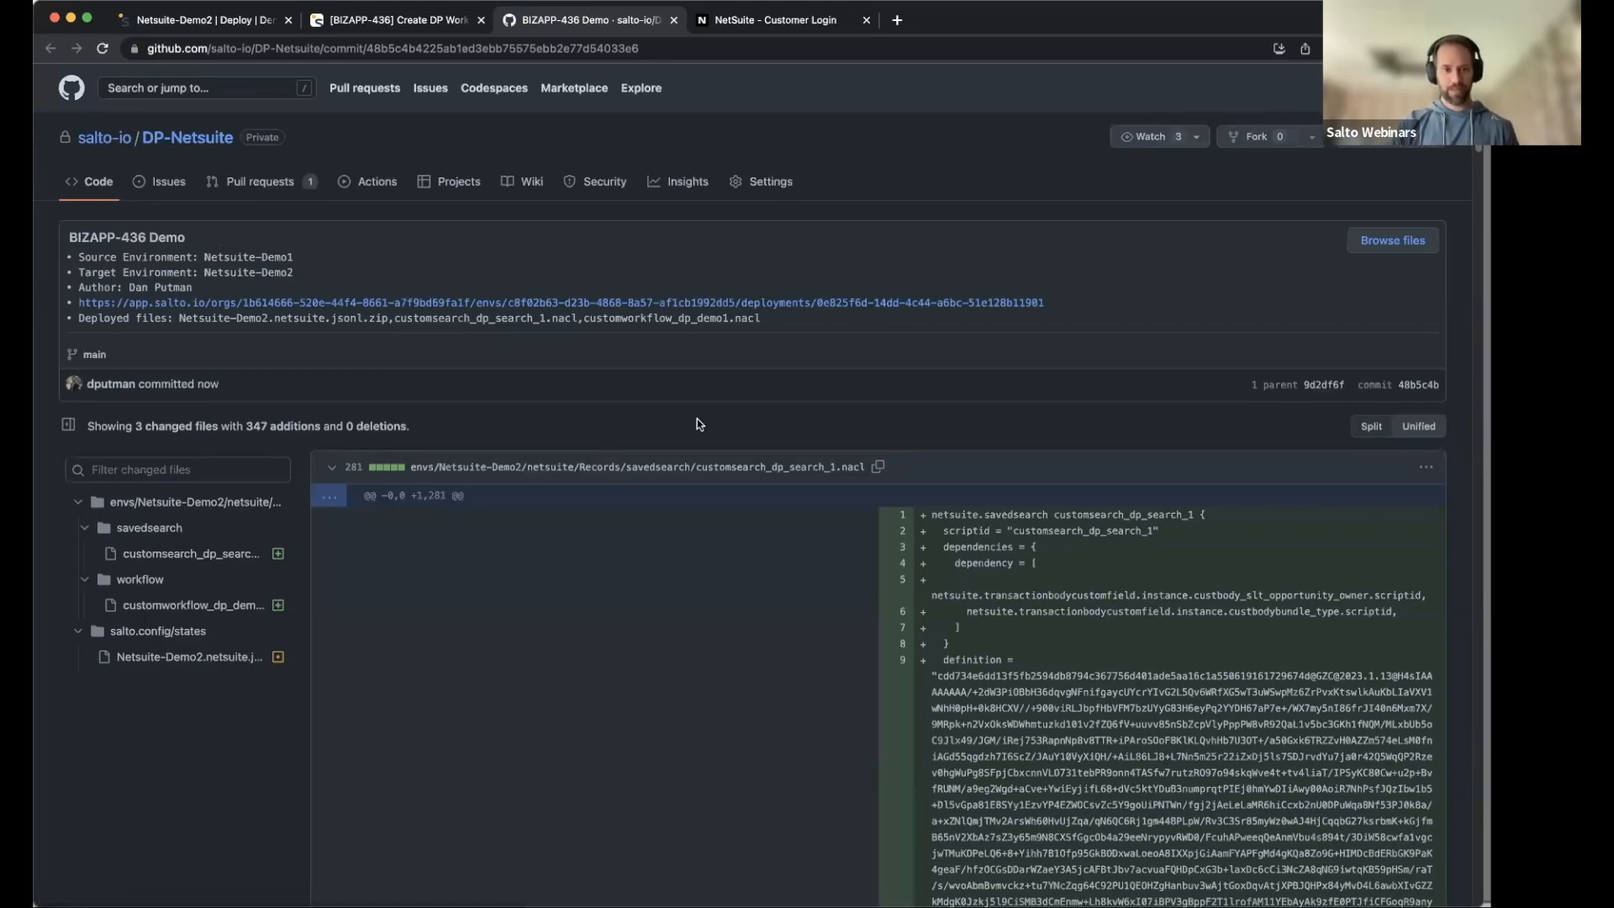
Look through the commit's saved search changes in GitHub and follow the deployment link in its description back to Salto.
scroll(953, 440, down, 15)
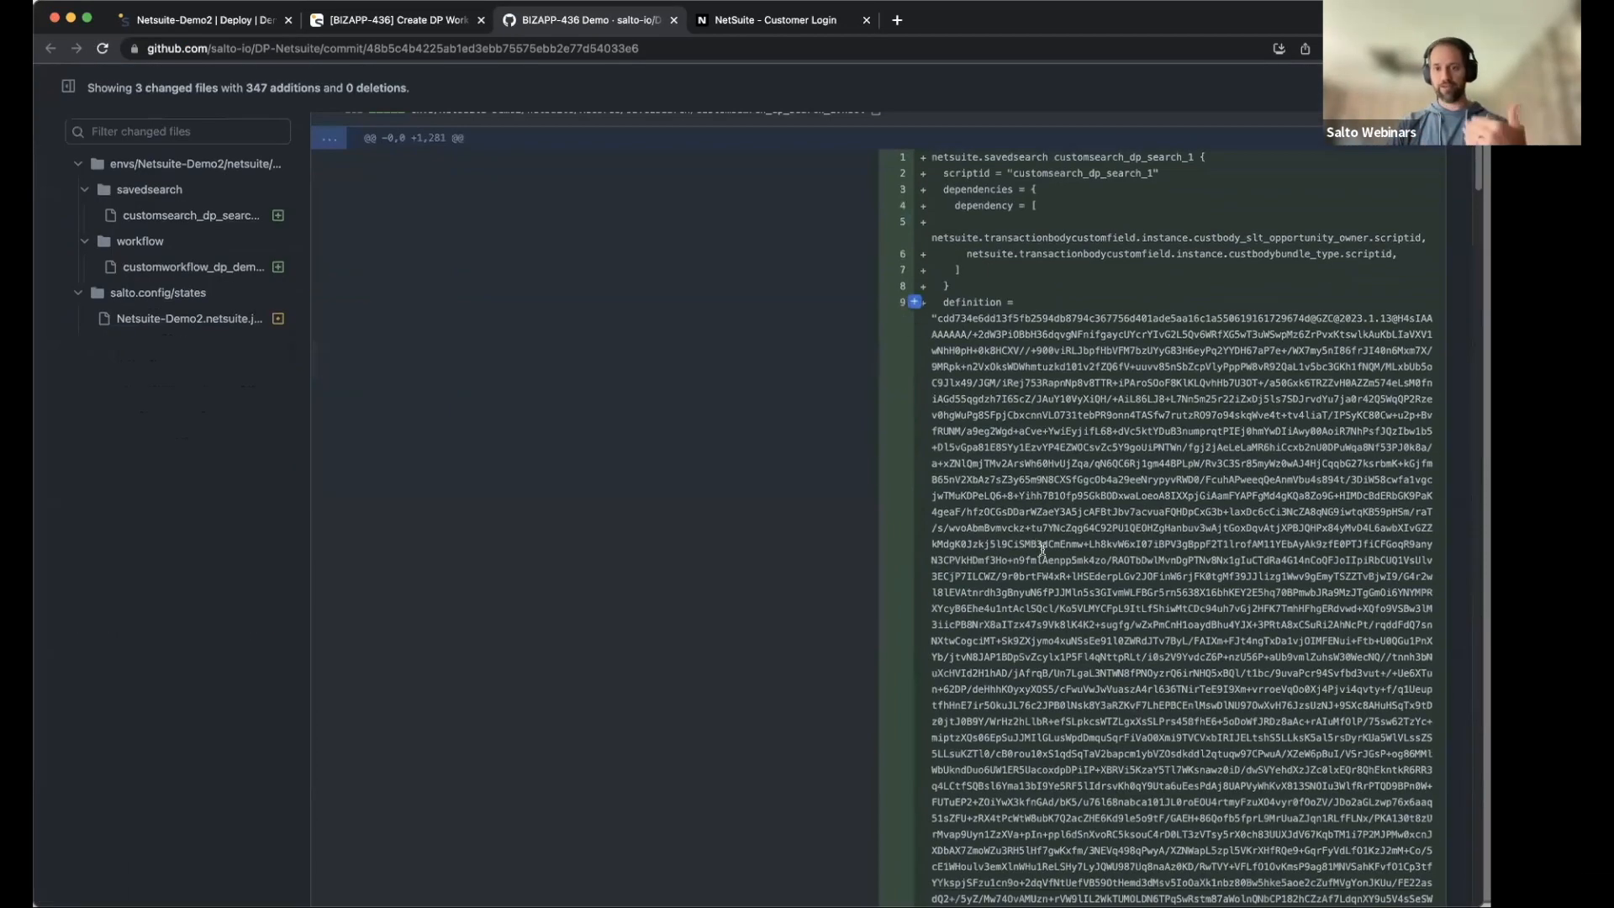
scroll(1046, 557, up, 20)
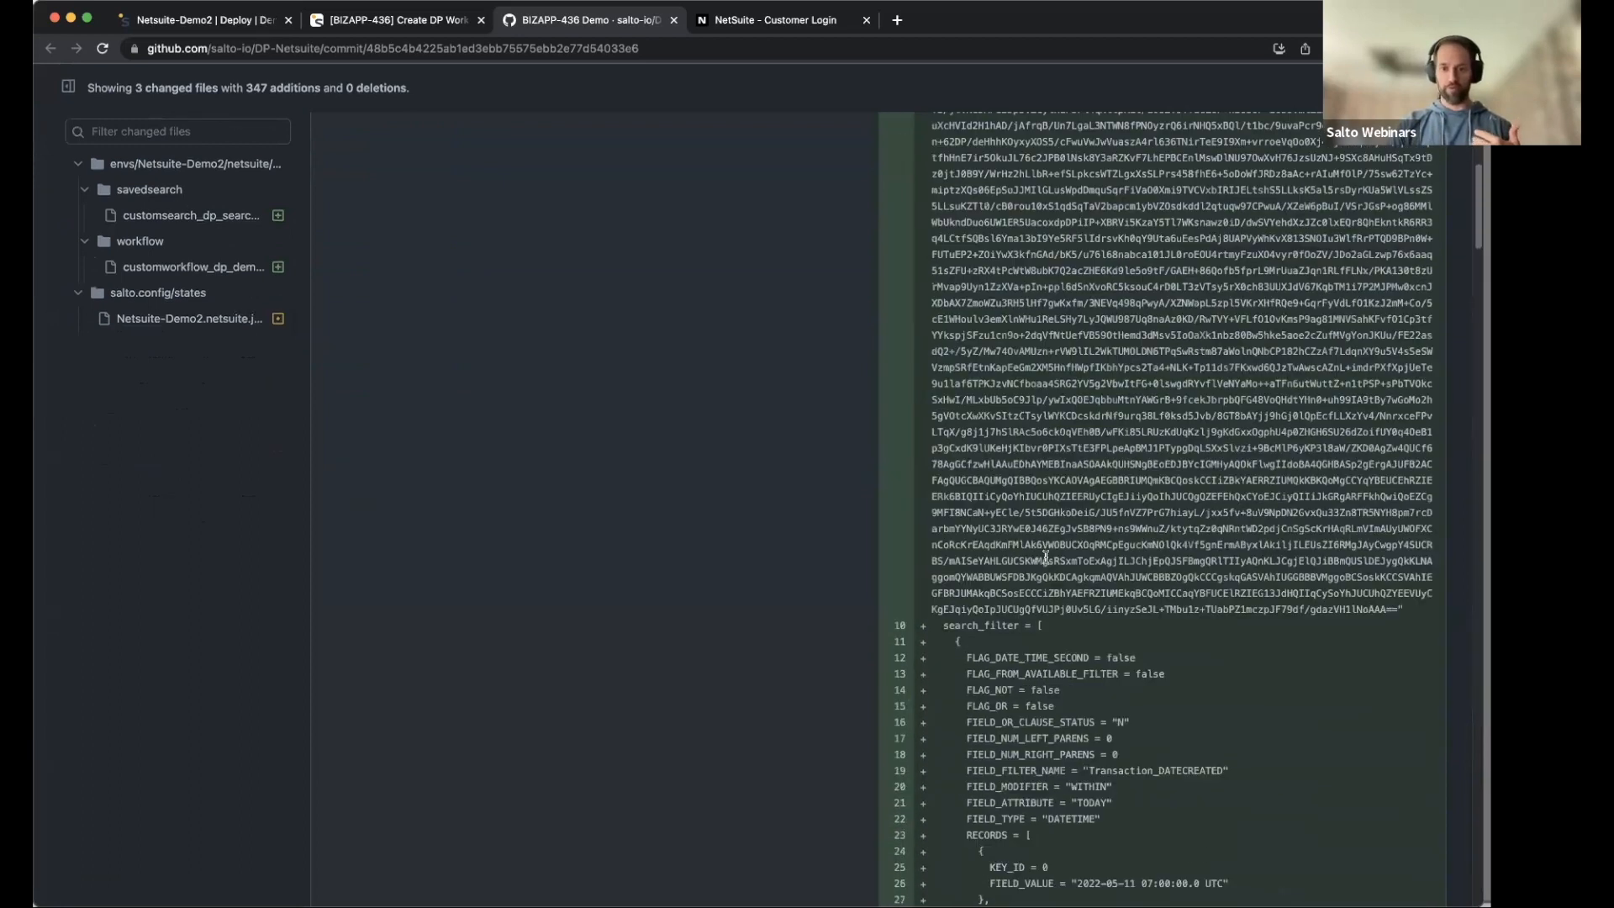
click(719, 279)
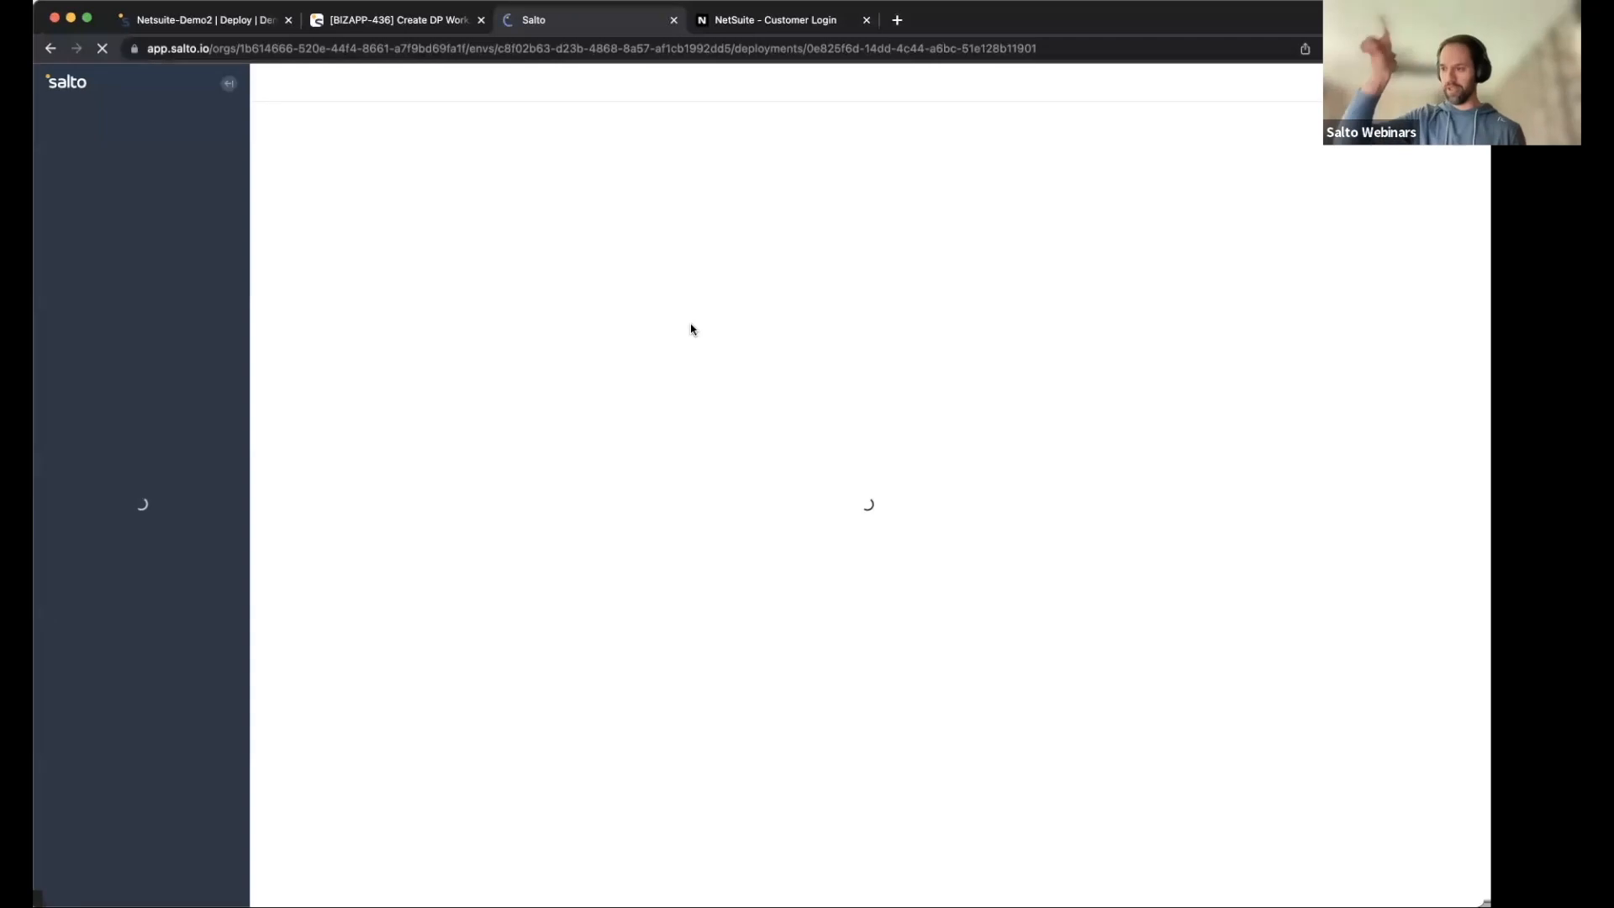